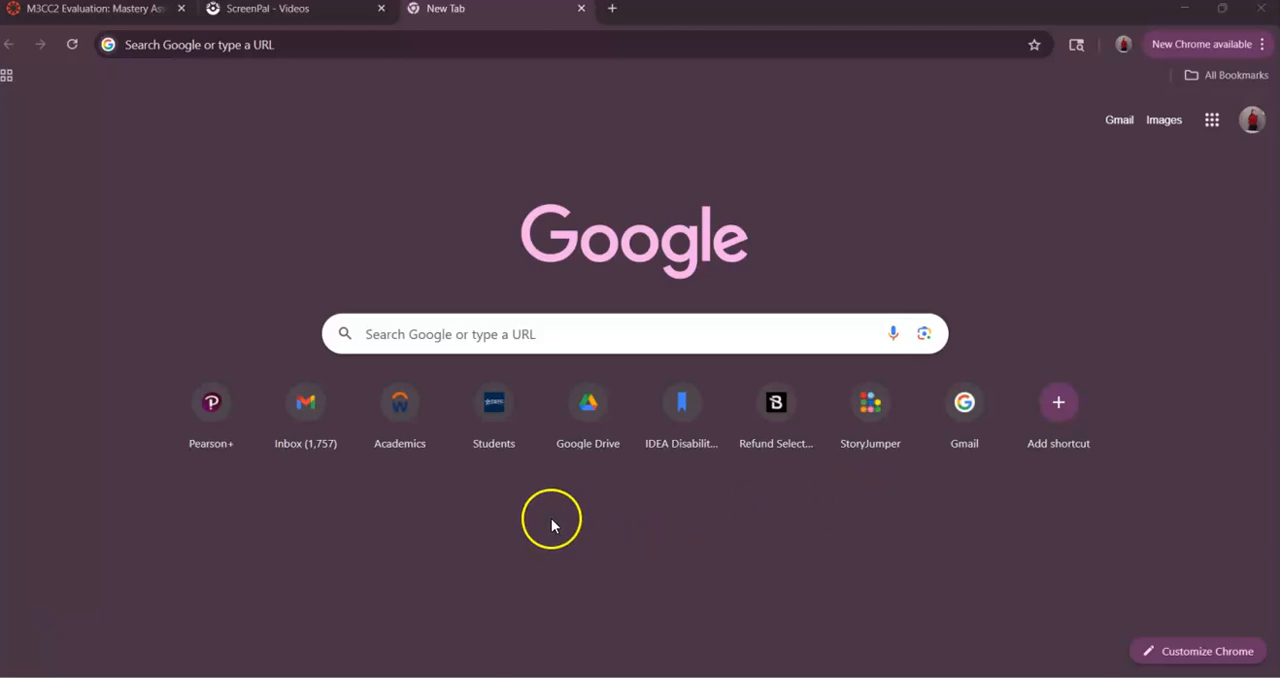
- Search the web for "google docs" and open the Google Docs home page
left_click(613, 10)
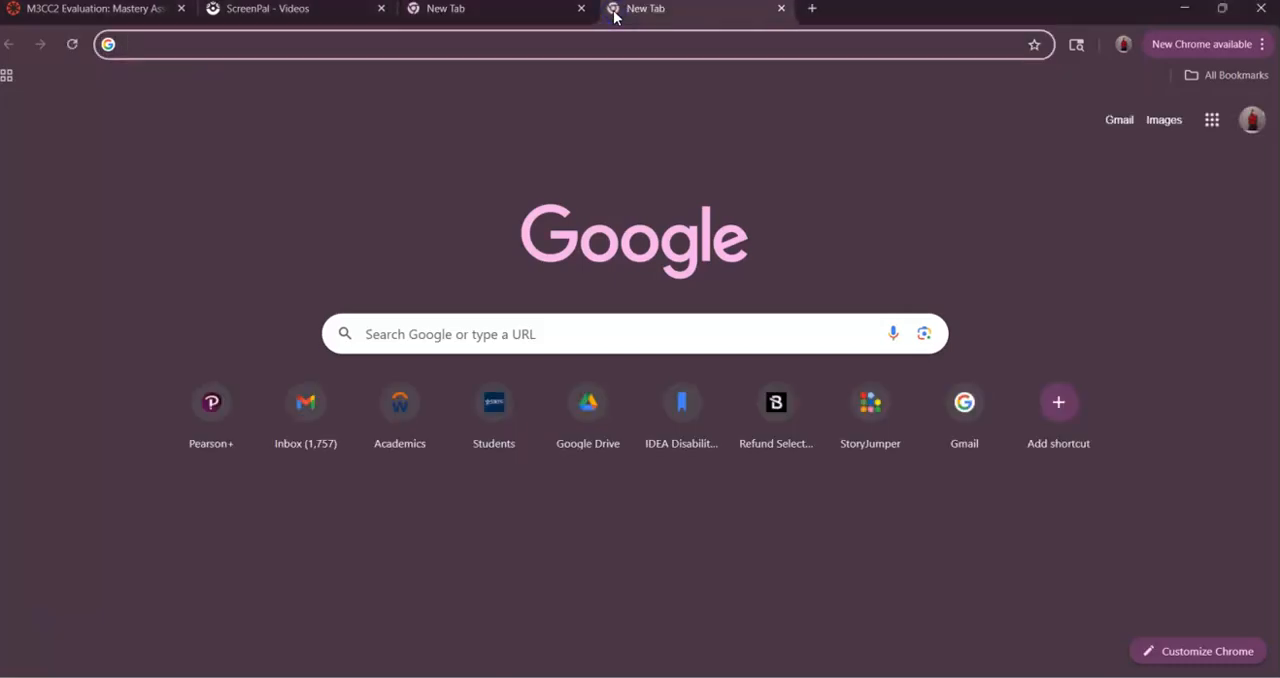
left_click(582, 9)
left_click(492, 334)
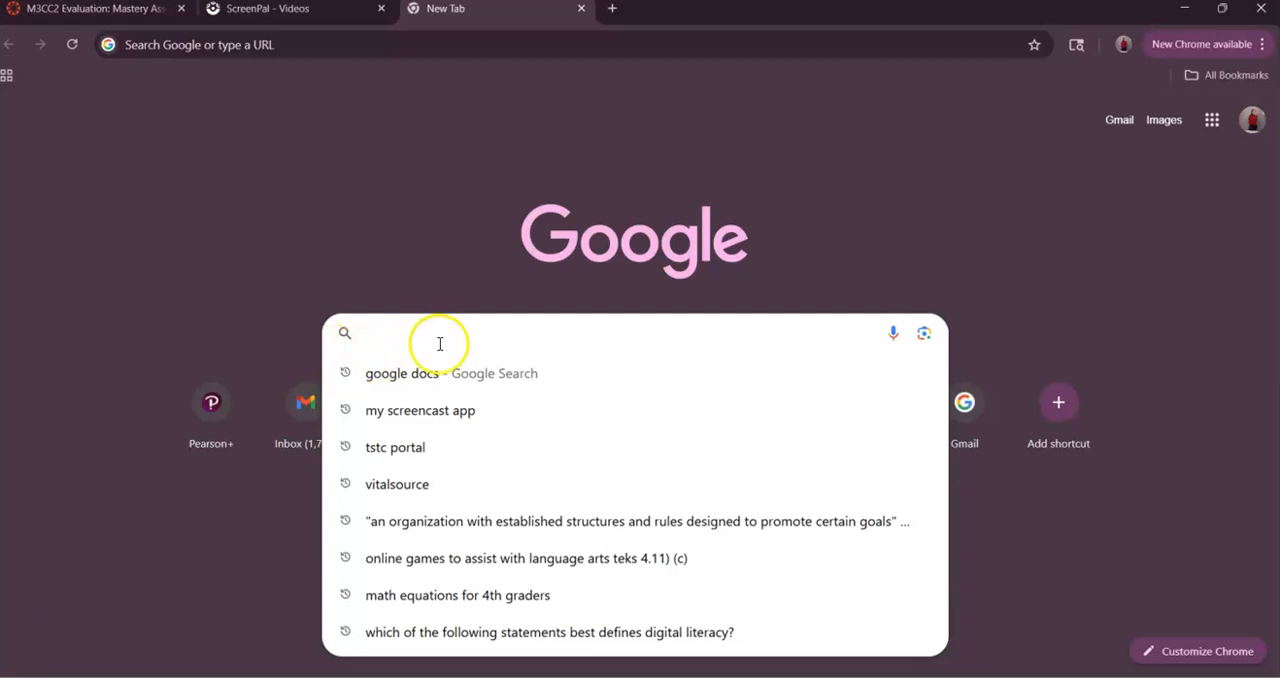
type("google docs")
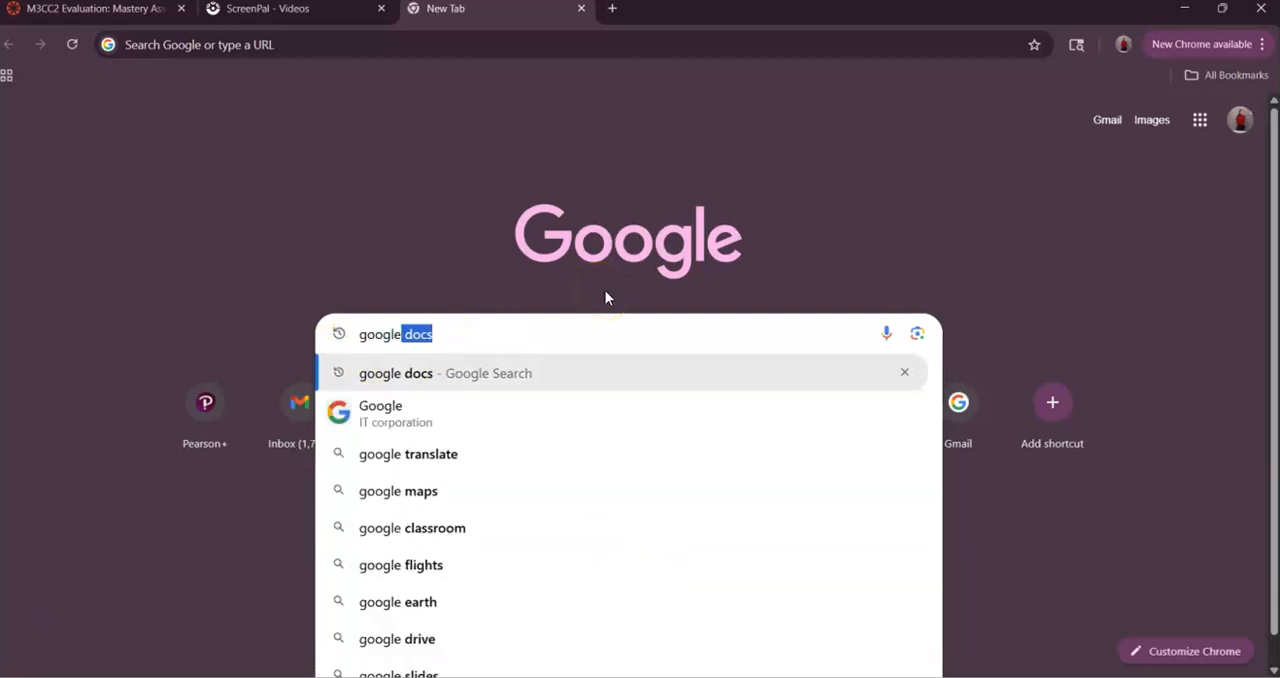
key("Return")
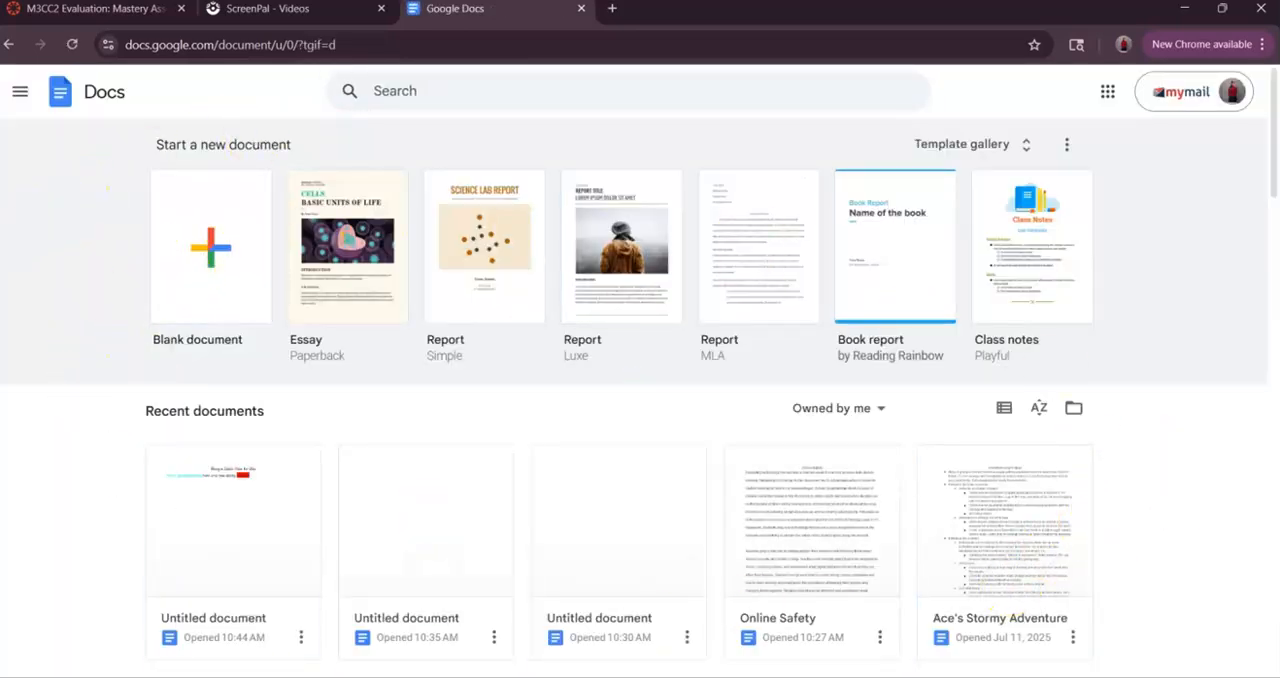
- Create a blank document and write "Goodmorning, how are you doing today", ending with the addressee's first name and a question mark
left_click(218, 294)
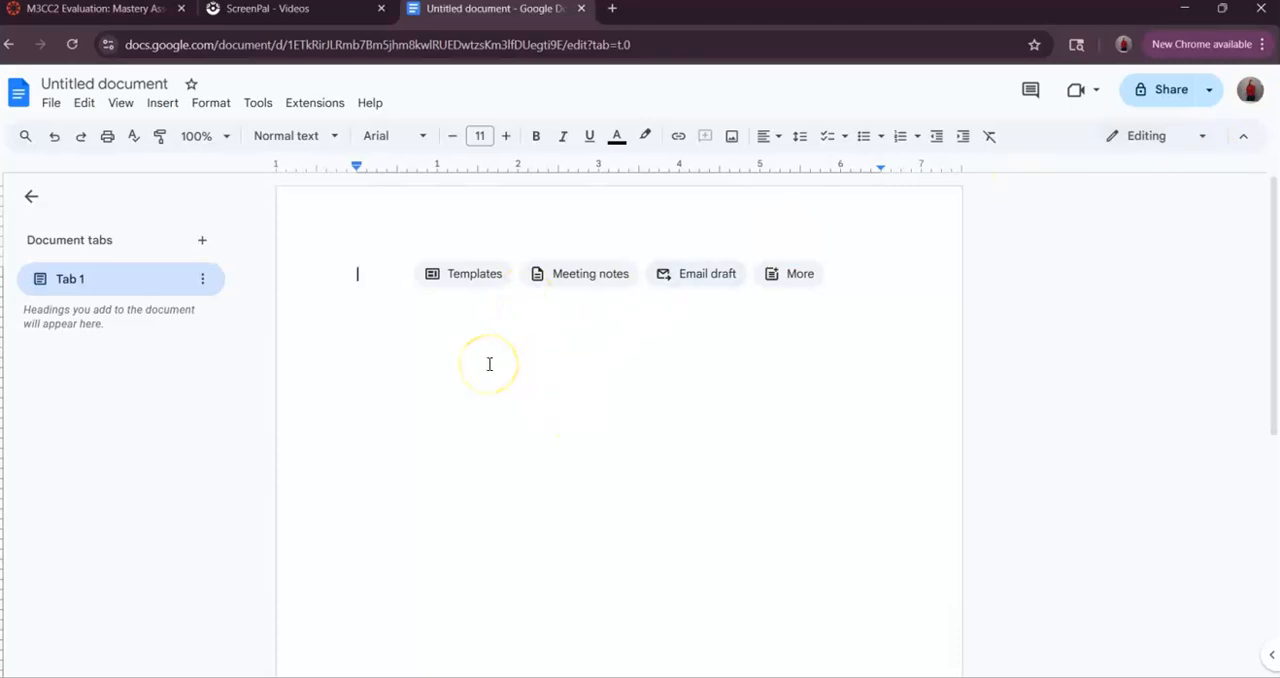
type("Goo")
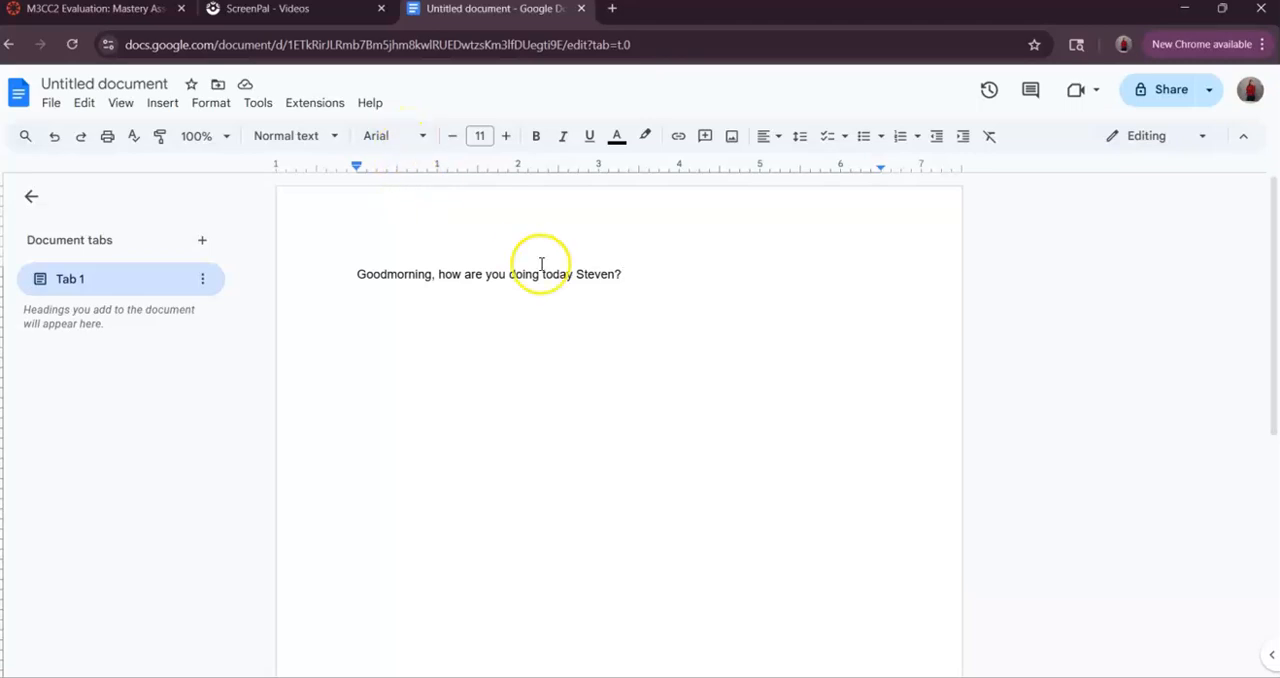
- Change the font of the whole greeting sentence to Comic Sans MS
left_click_drag(634, 272, 387, 265)
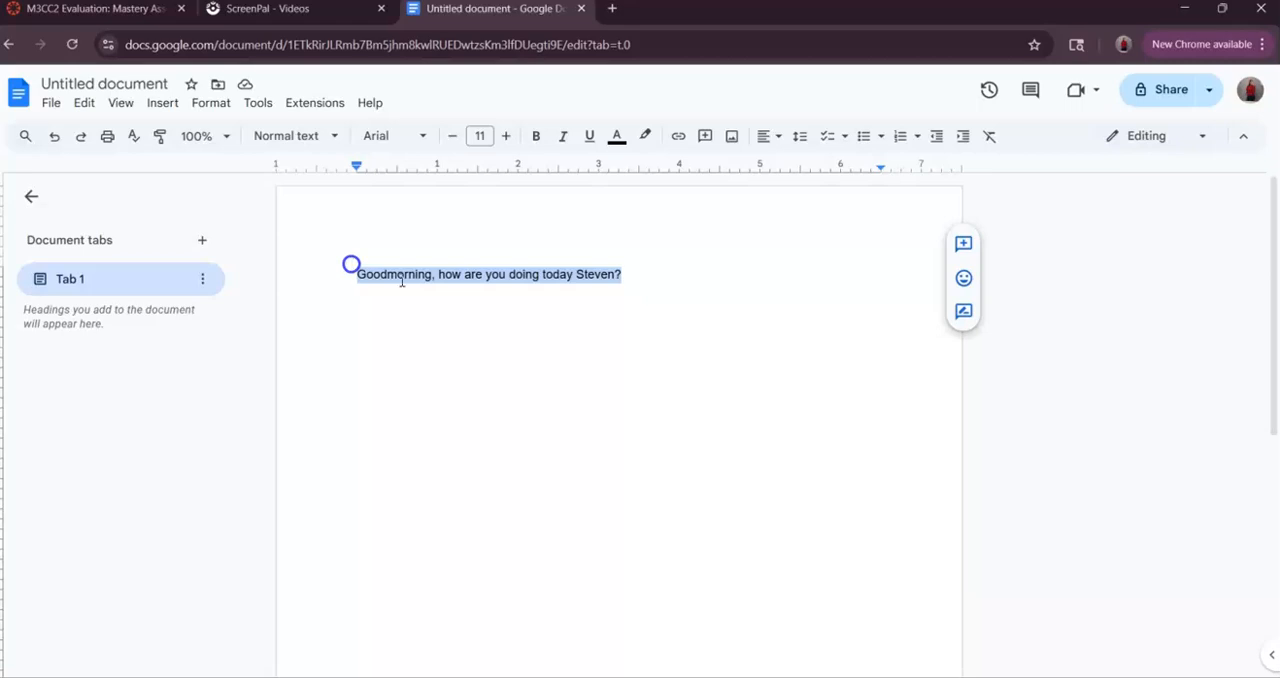
left_click(422, 136)
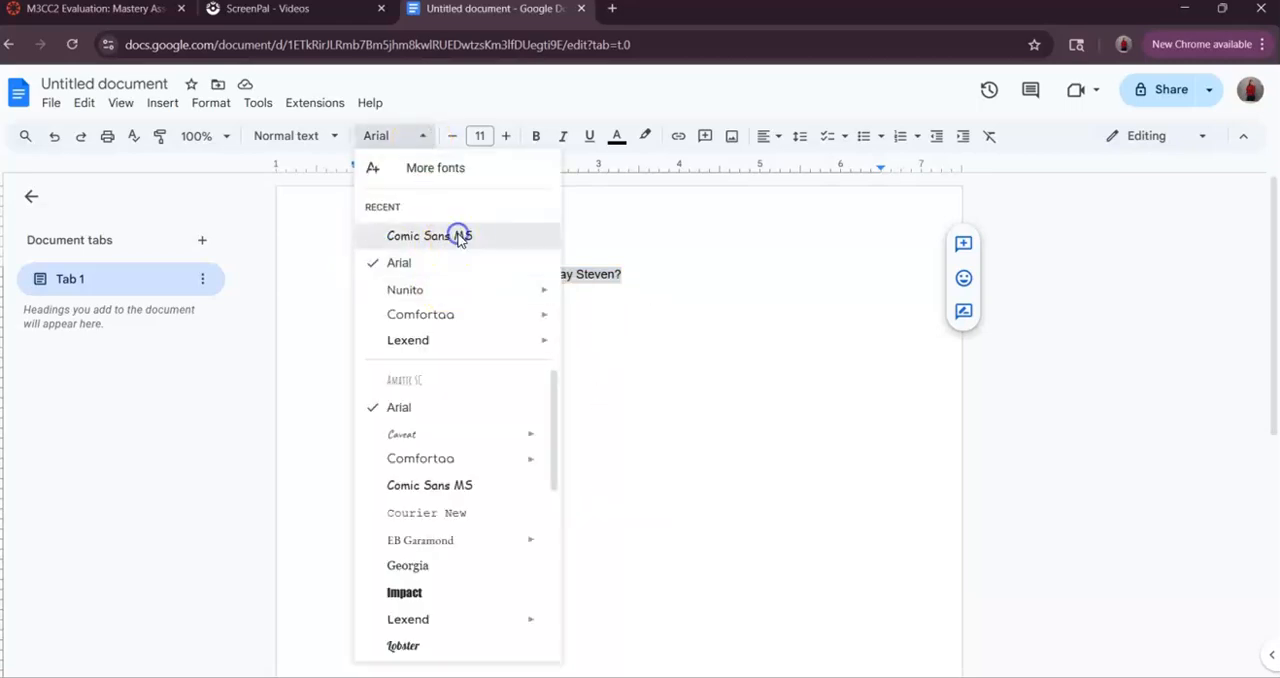
left_click(459, 238)
left_click(412, 310)
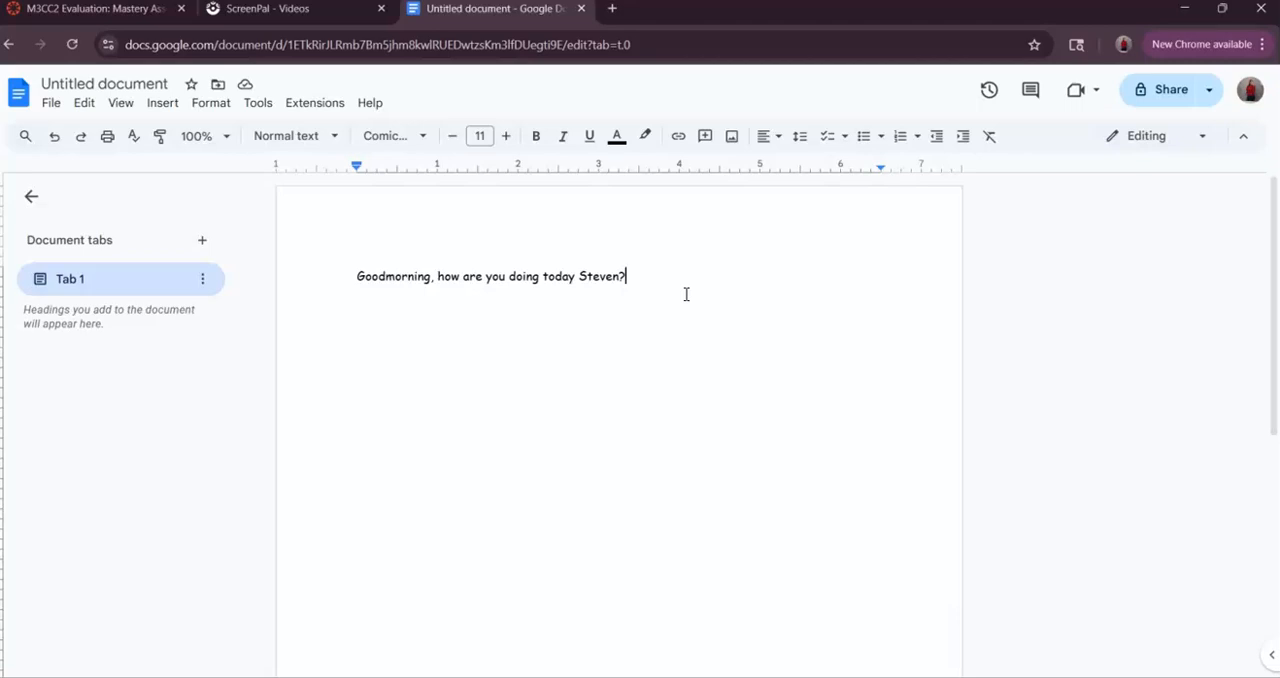
- Change the font of the whole greeting sentence to Impact
left_click(386, 137)
mouse_move(432, 298)
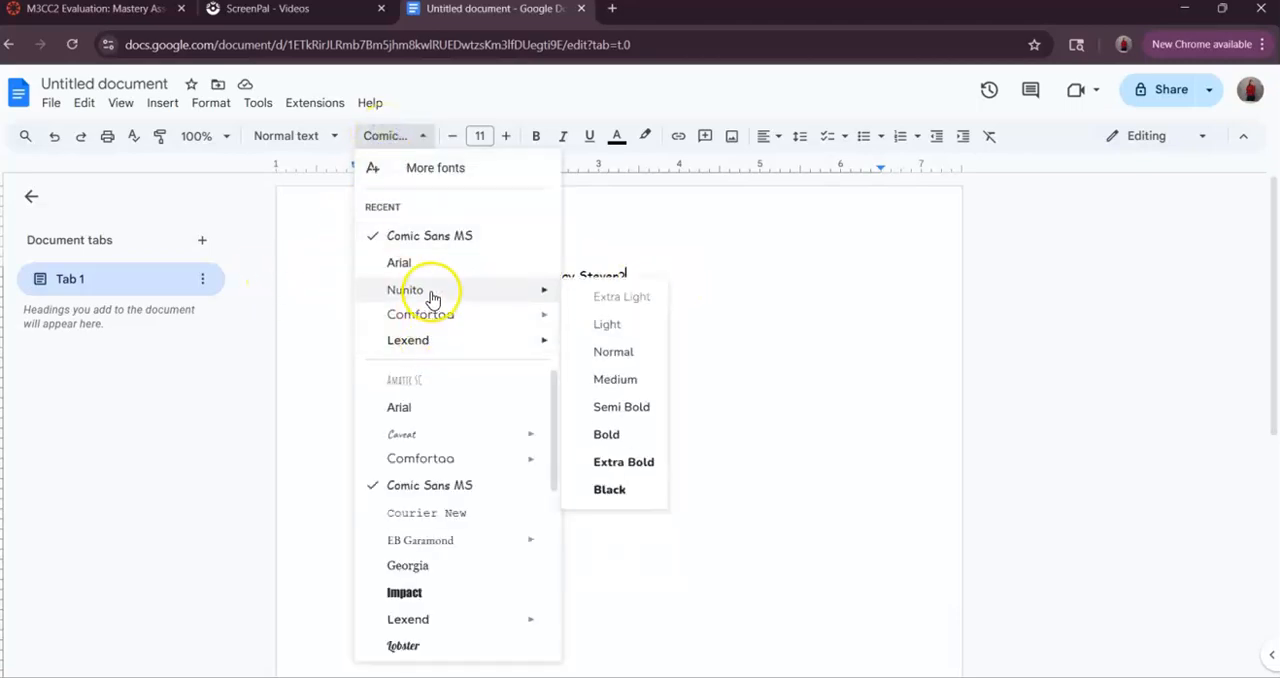
left_click(422, 598)
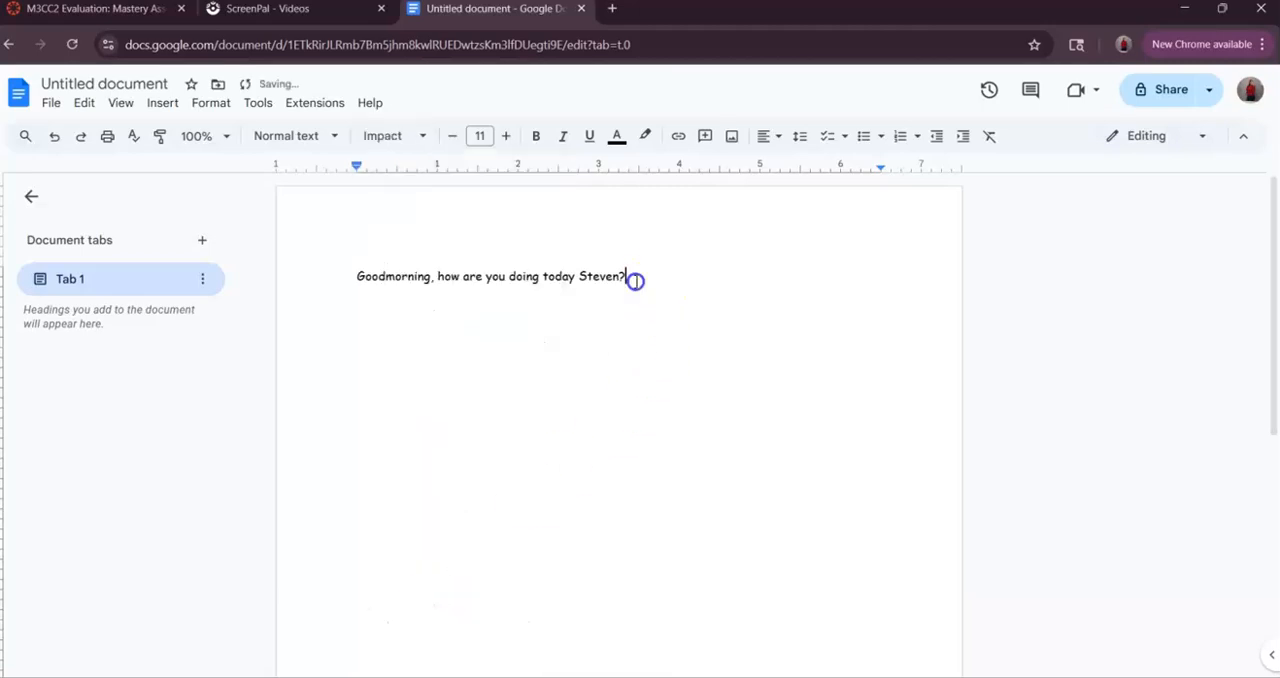
left_click_drag(634, 277, 377, 268)
left_click(406, 136)
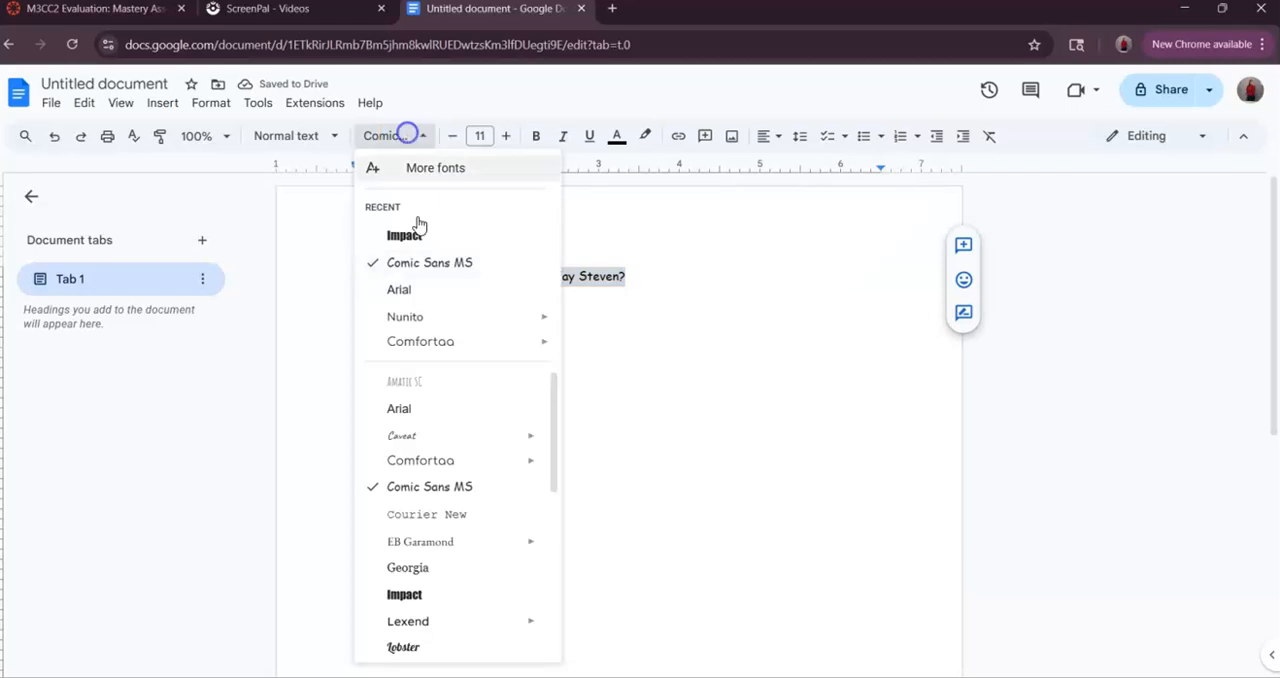
left_click(427, 588)
left_click(572, 464)
- Set the greeting sentence's font back to Comic Sans MS
left_click_drag(666, 280, 345, 273)
left_click(418, 136)
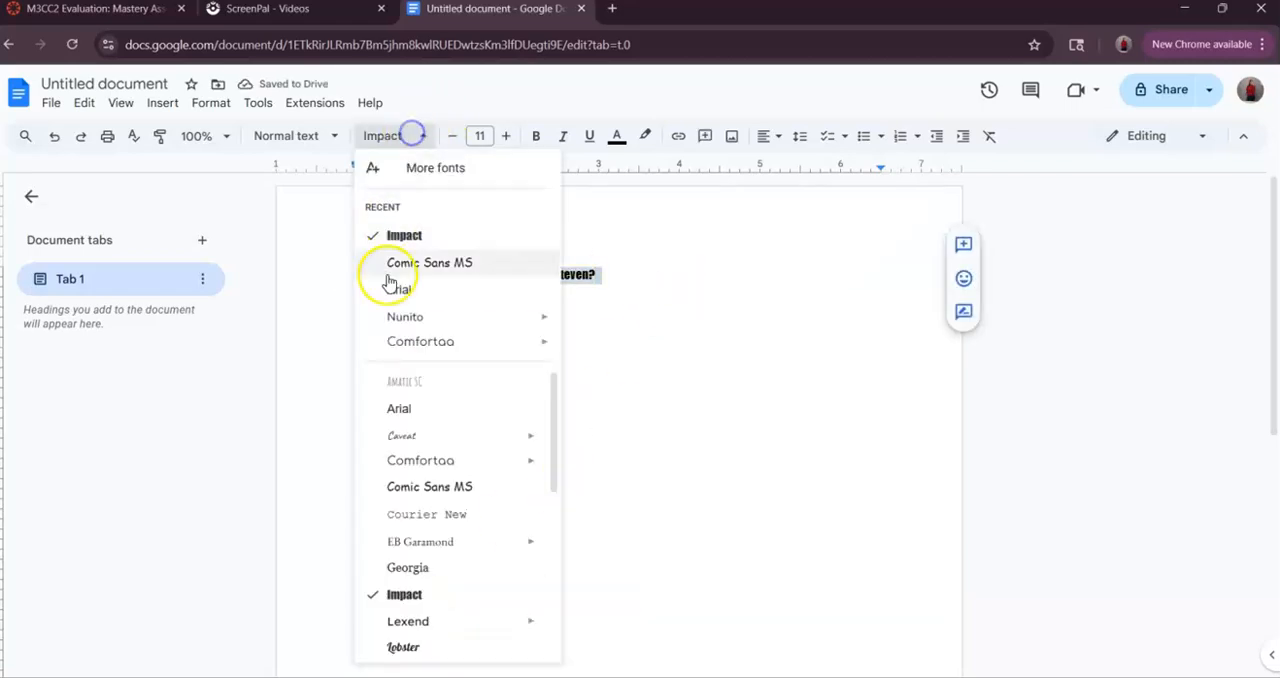
mouse_move(405, 458)
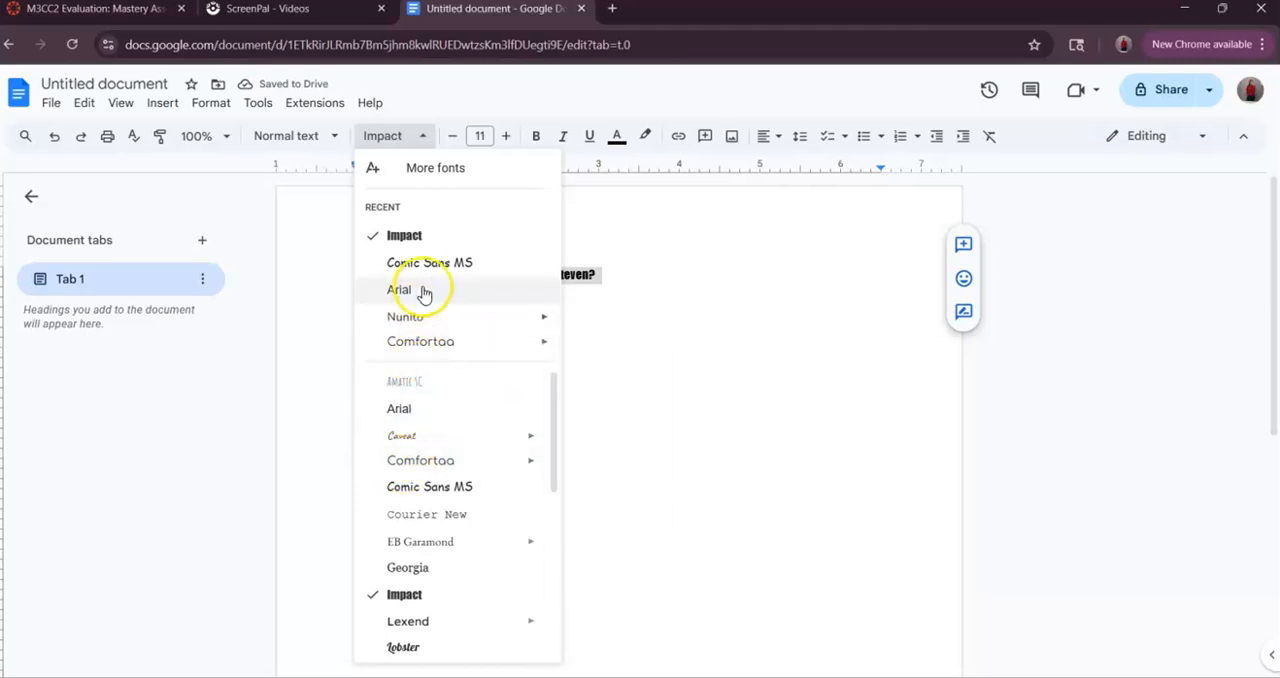
left_click(443, 263)
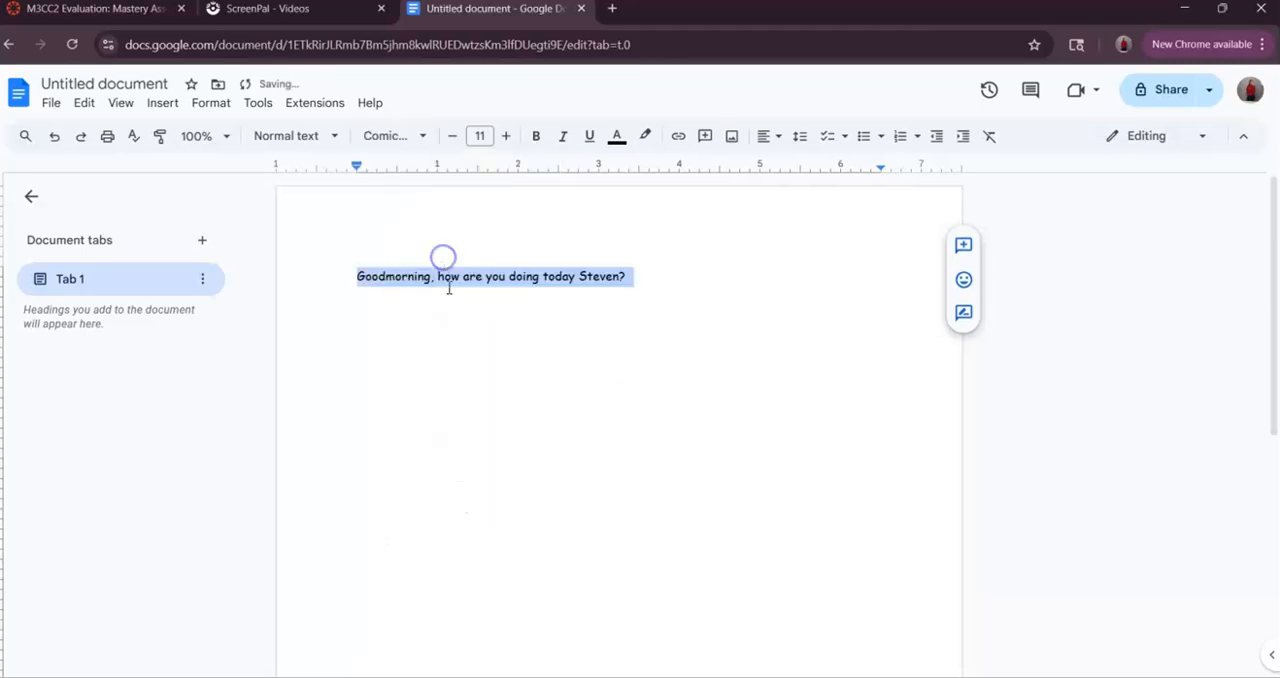
left_click(688, 285)
left_click(411, 138)
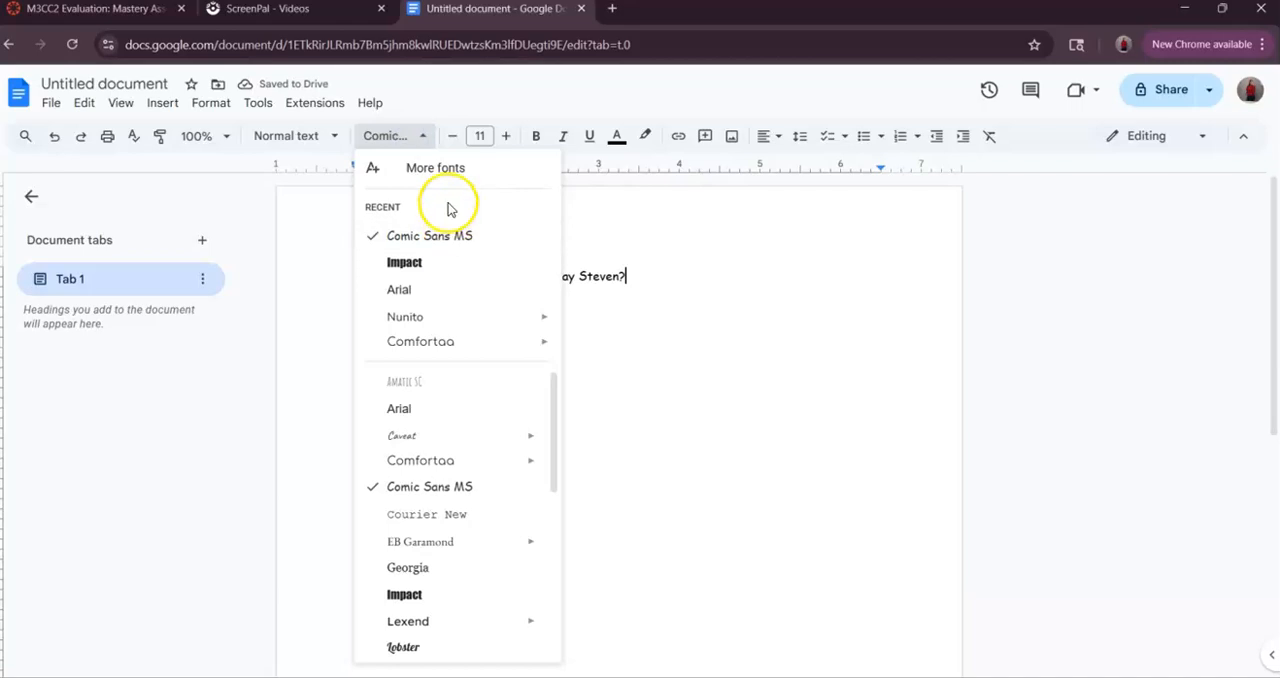
mouse_move(420, 352)
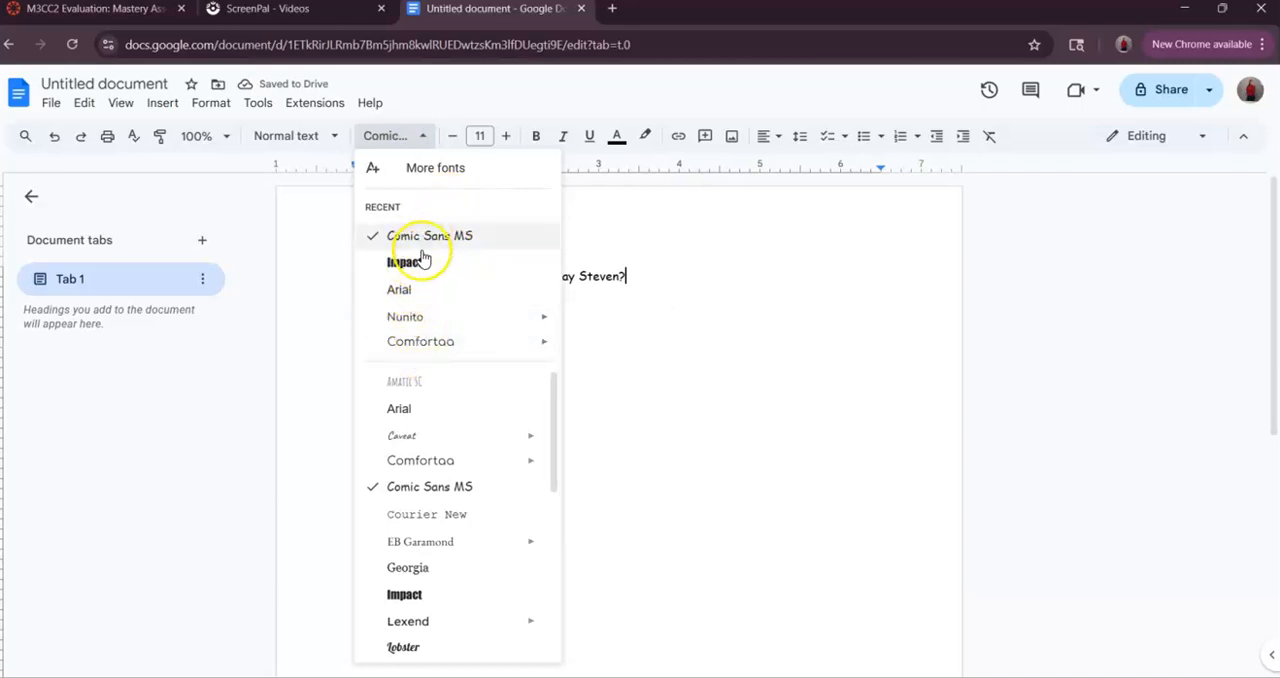
scroll(417, 503, "down", 4)
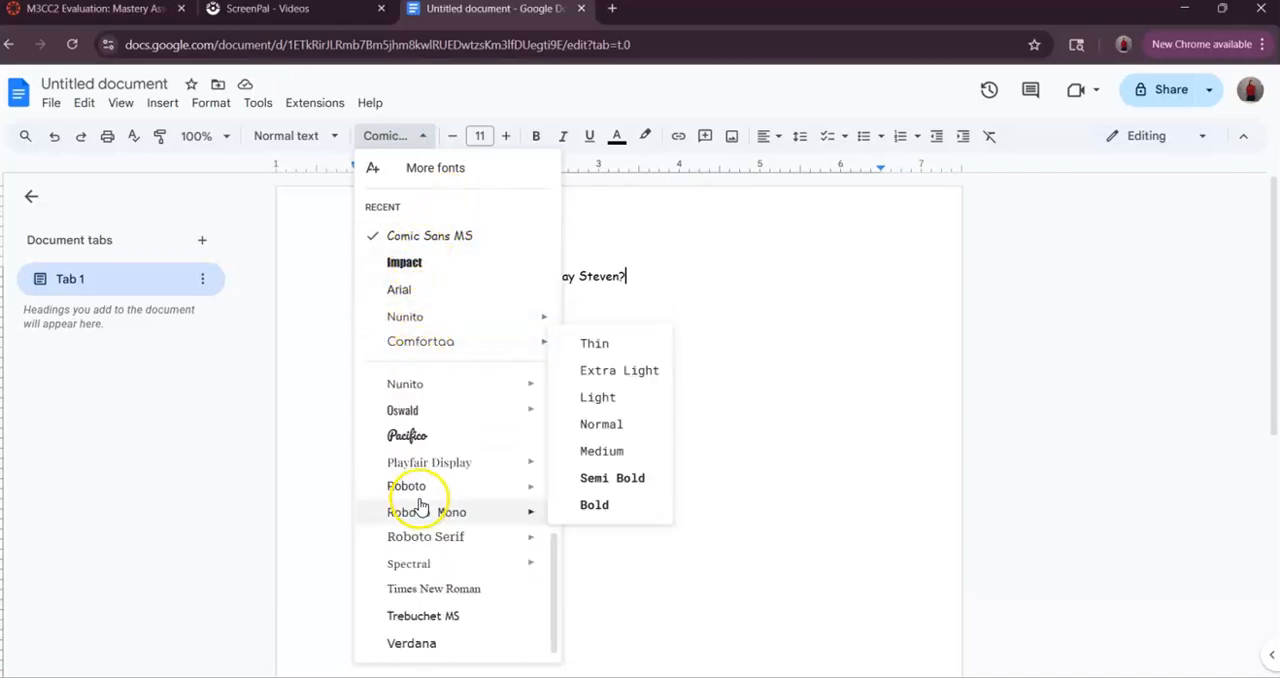
scroll(420, 505, "up", 4)
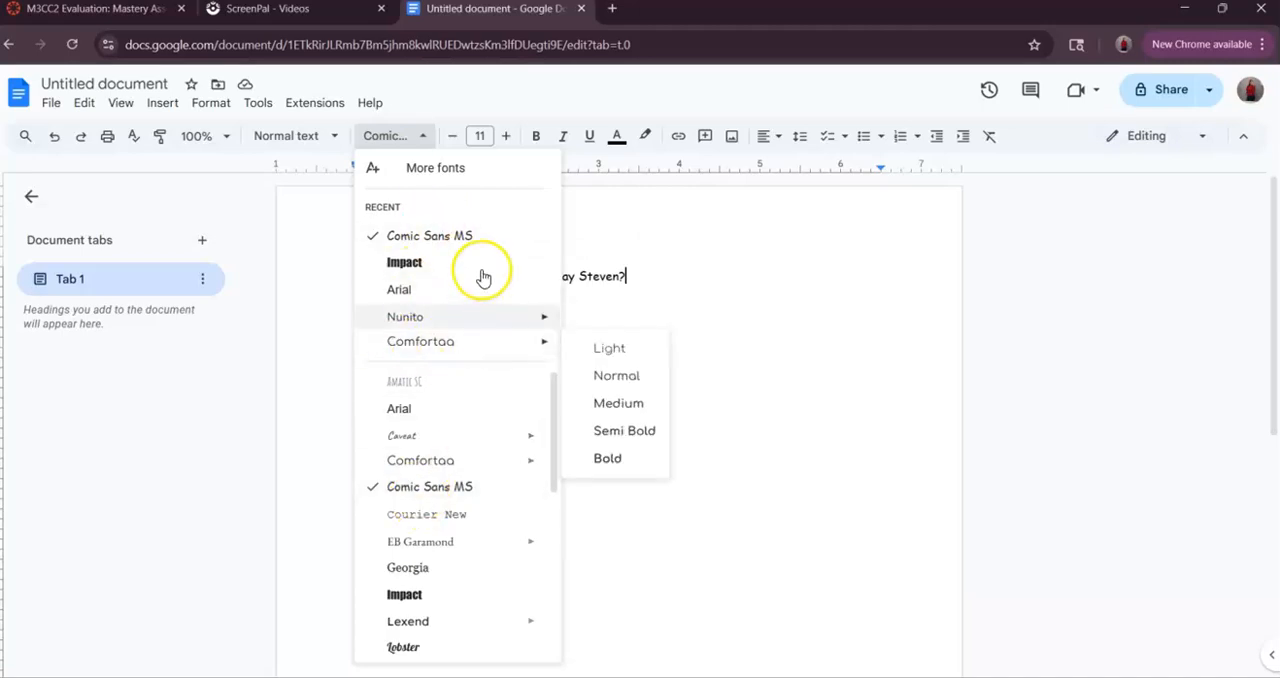
left_click(656, 206)
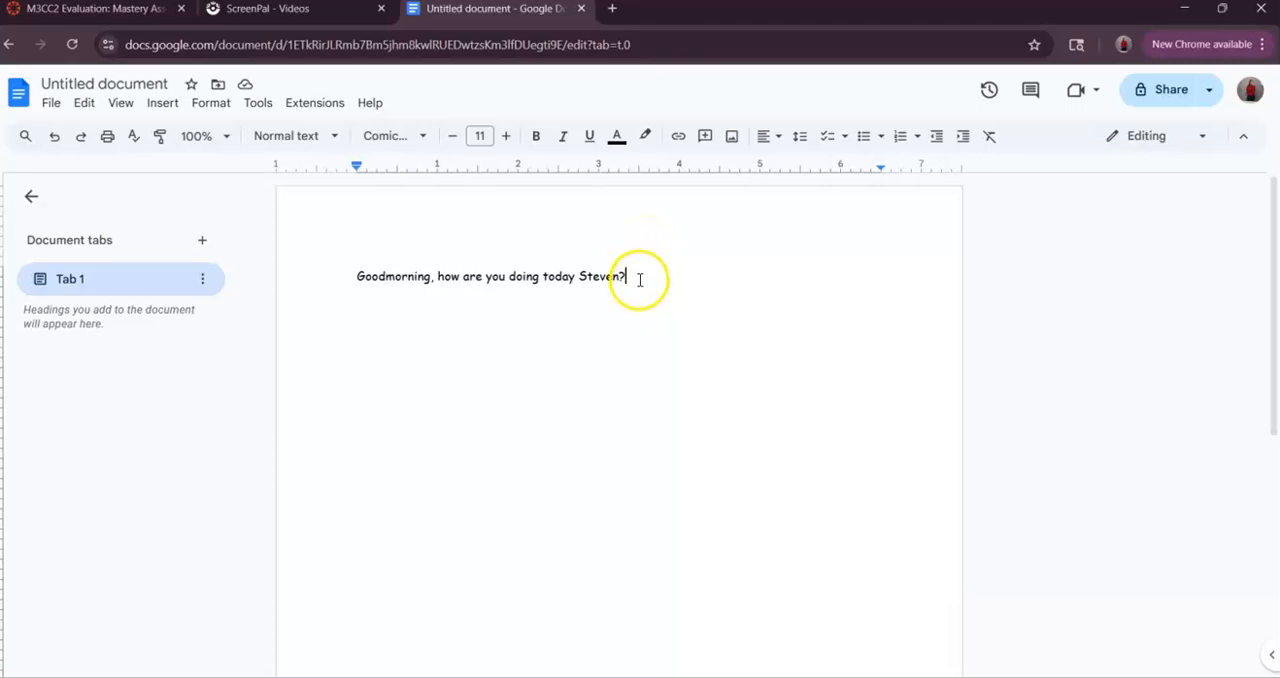
- Increase the font size of the whole greeting sentence in single steps to 14
left_click_drag(639, 279, 347, 273)
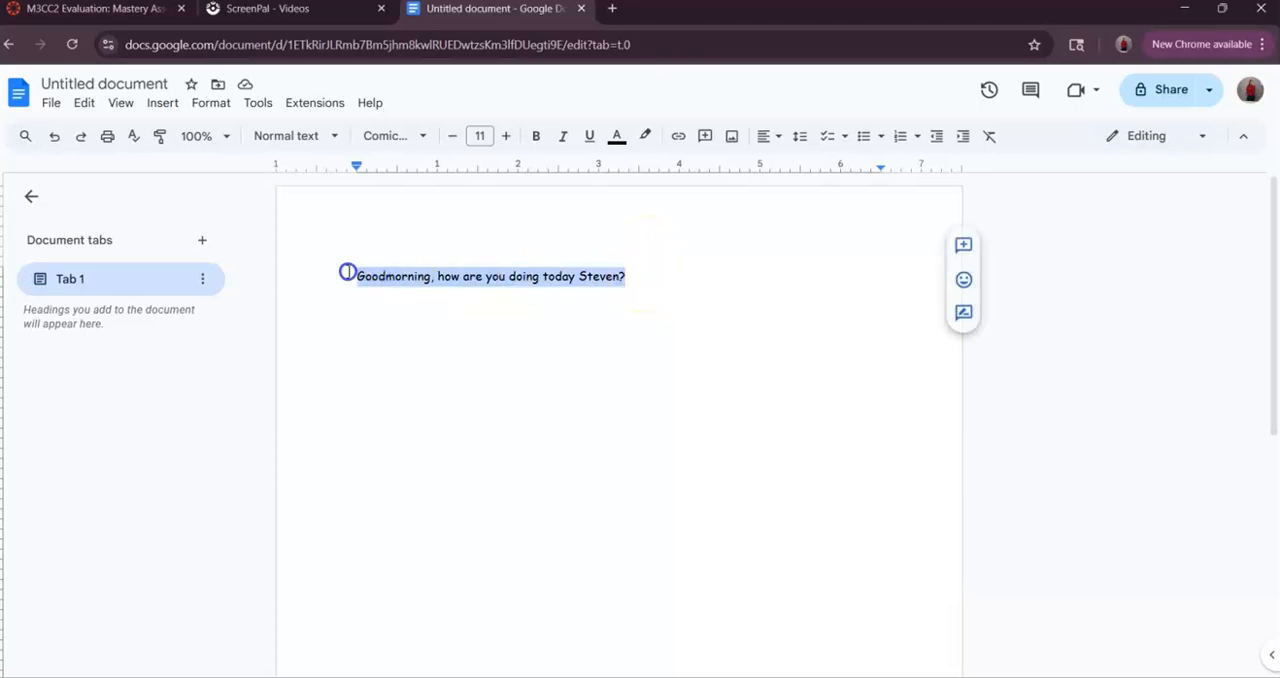
left_click(506, 136)
left_click(506, 136)
left_click(506, 136)
left_click(537, 414)
left_click(762, 287)
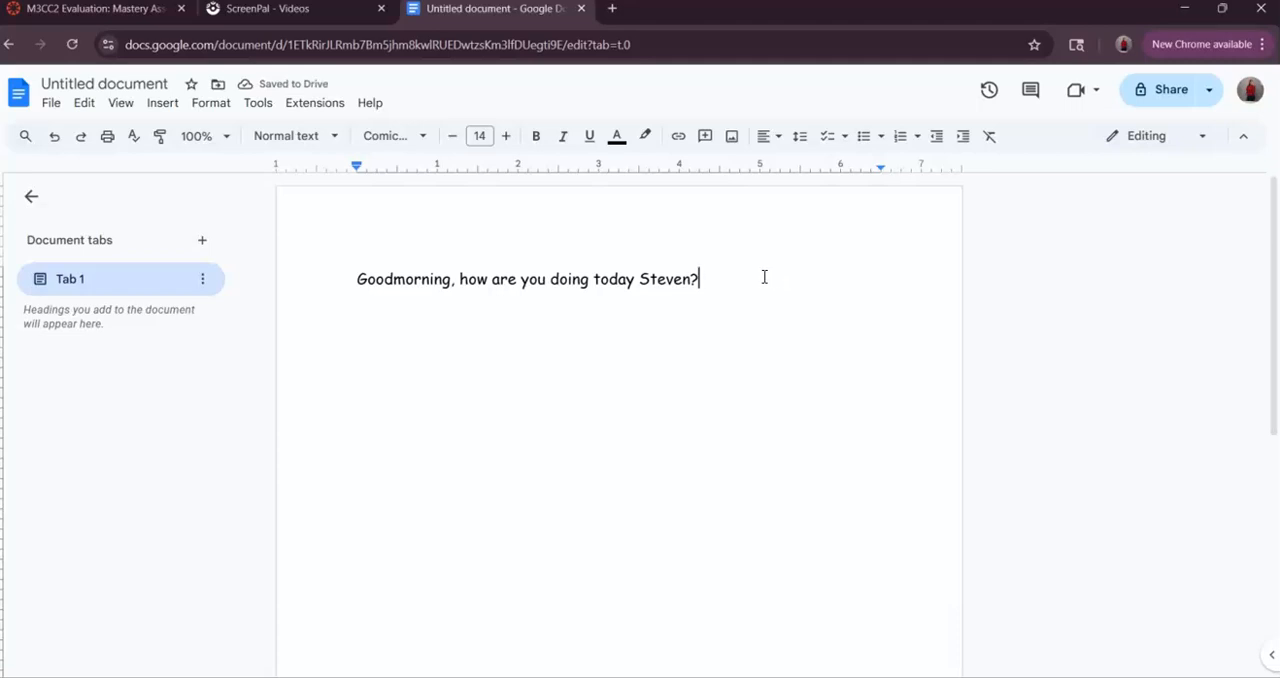
- Decrease the font size of the greeting sentence in single steps to 11
left_click_drag(712, 277, 343, 276)
left_click(451, 137)
left_click(451, 137)
left_click(451, 137)
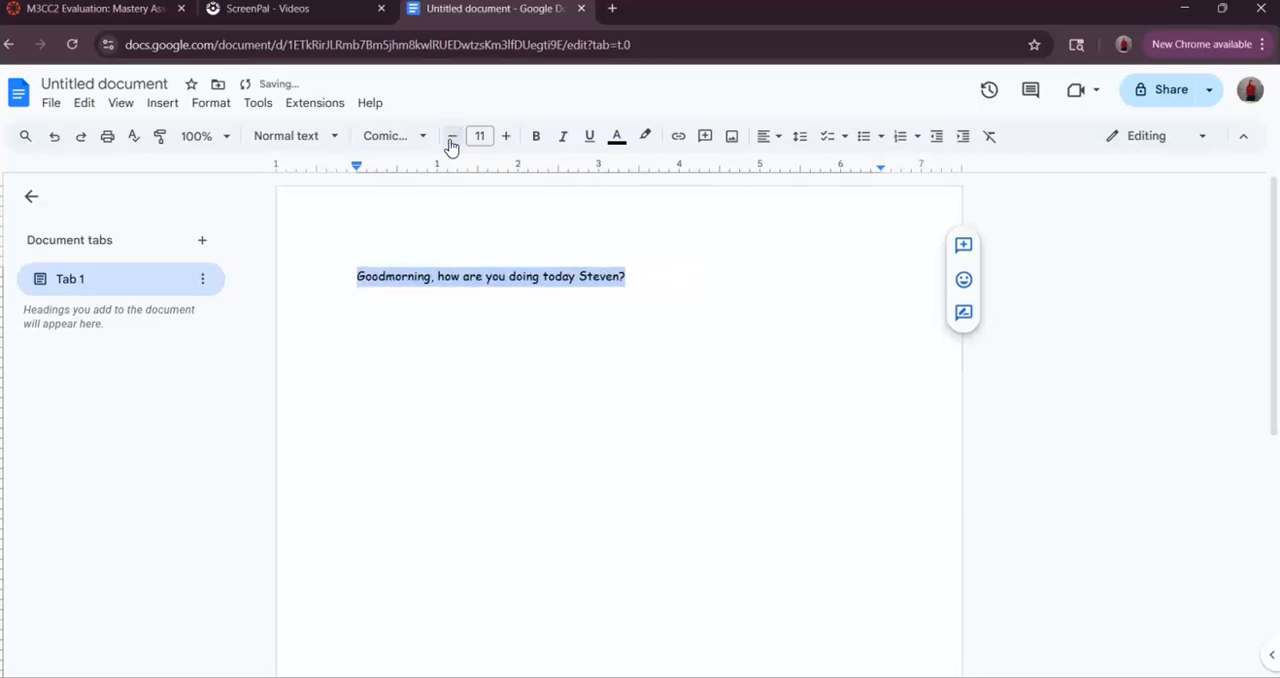
- Set the greeting sentence's font size to the preset value 30
left_click(489, 135)
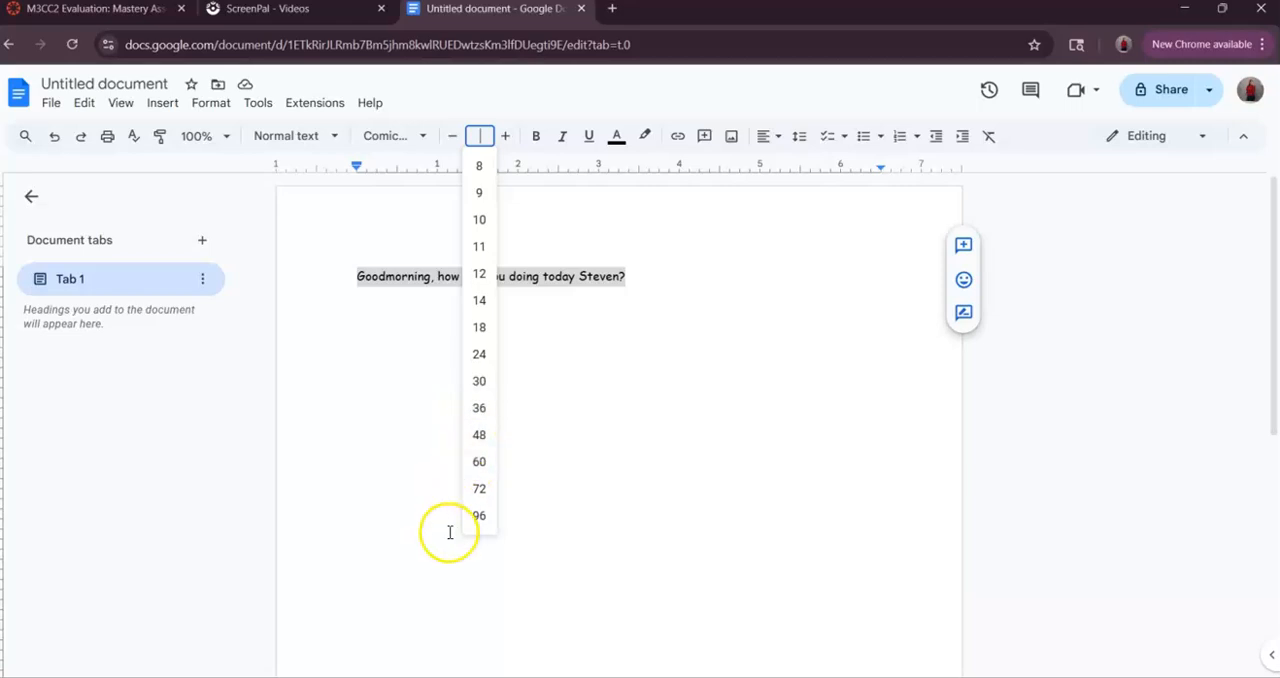
left_click(479, 381)
left_click(665, 375)
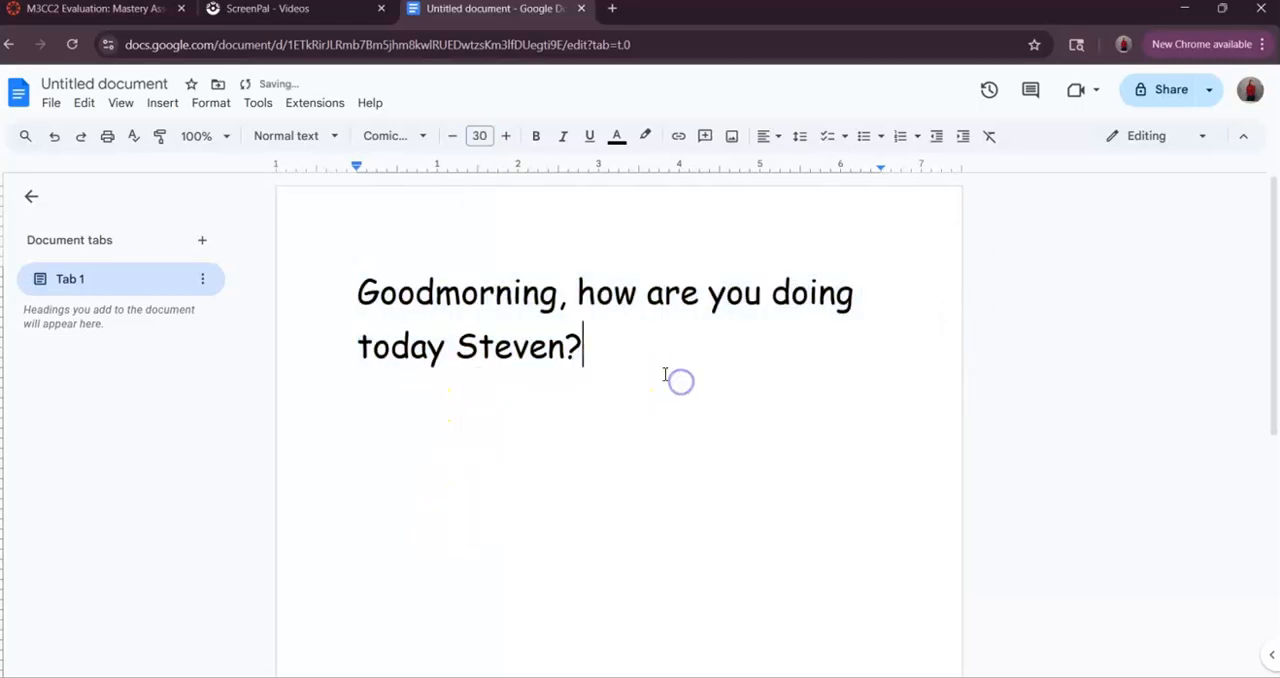
- Set the greeting sentence's font size to 12, then raise it in single steps to 14
left_click_drag(600, 360, 334, 289)
left_click(482, 135)
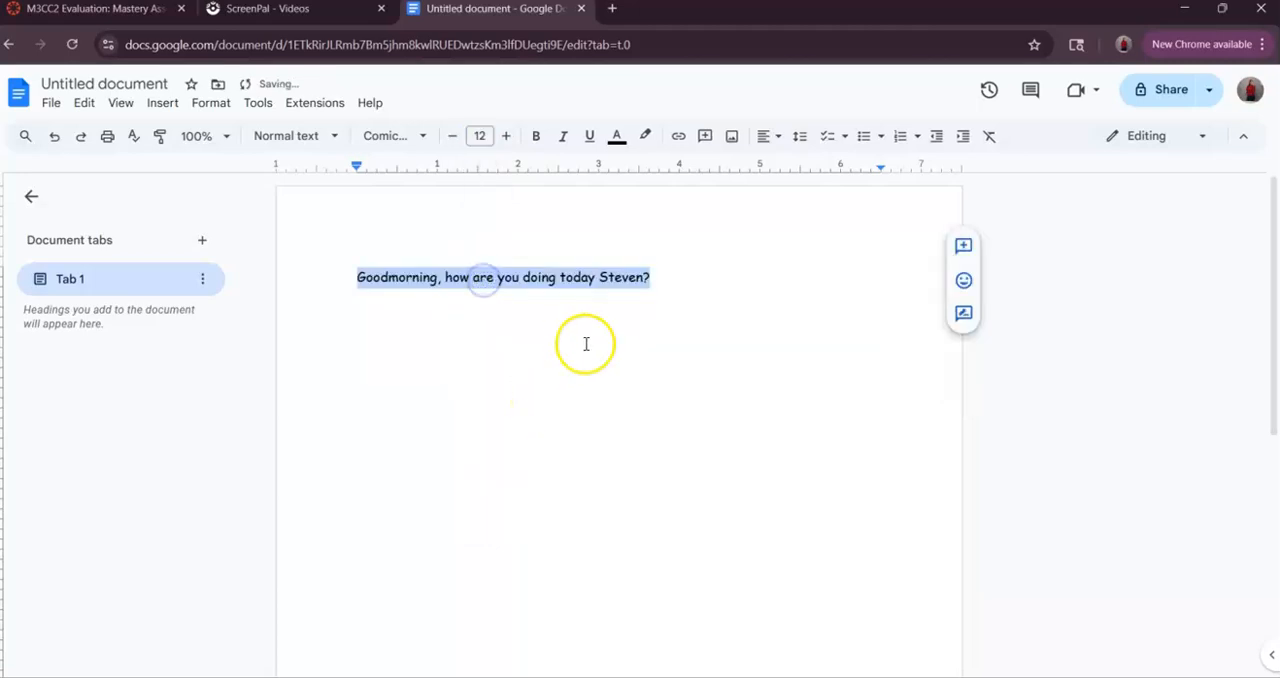
left_click(505, 136)
left_click(505, 136)
left_click(556, 404)
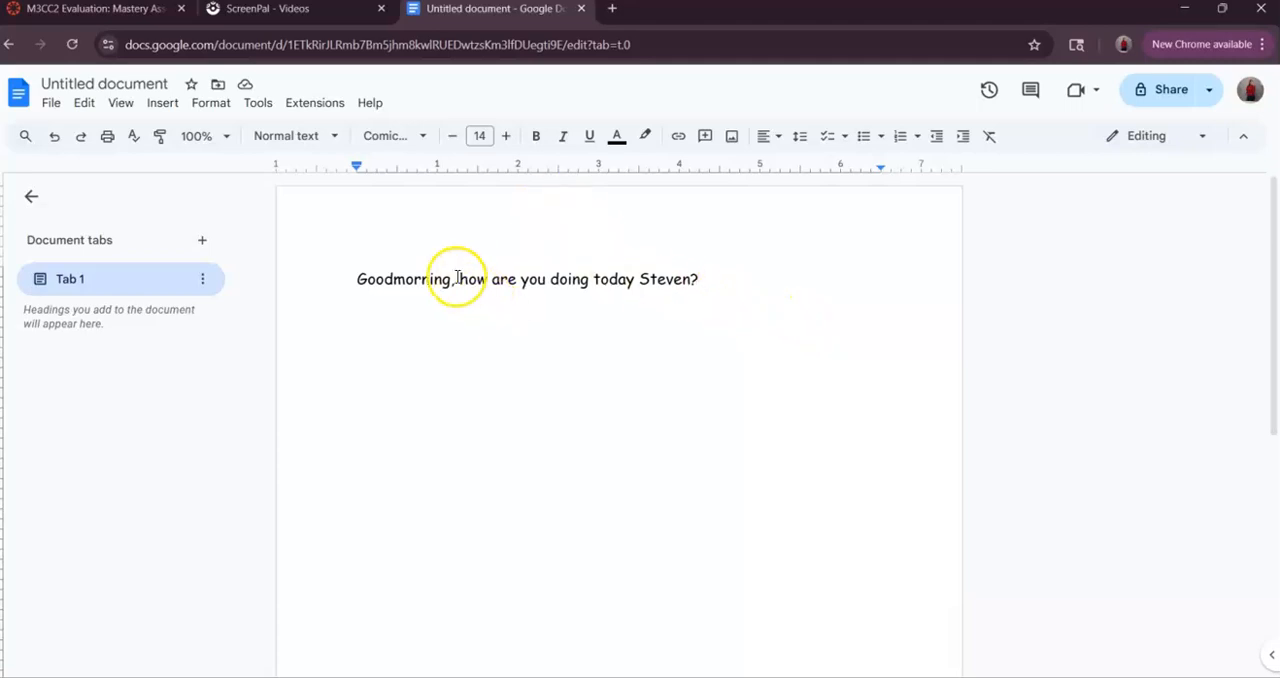
- Make the word "Goodmorning" at the start of the sentence bold
left_click_drag(450, 280, 344, 280)
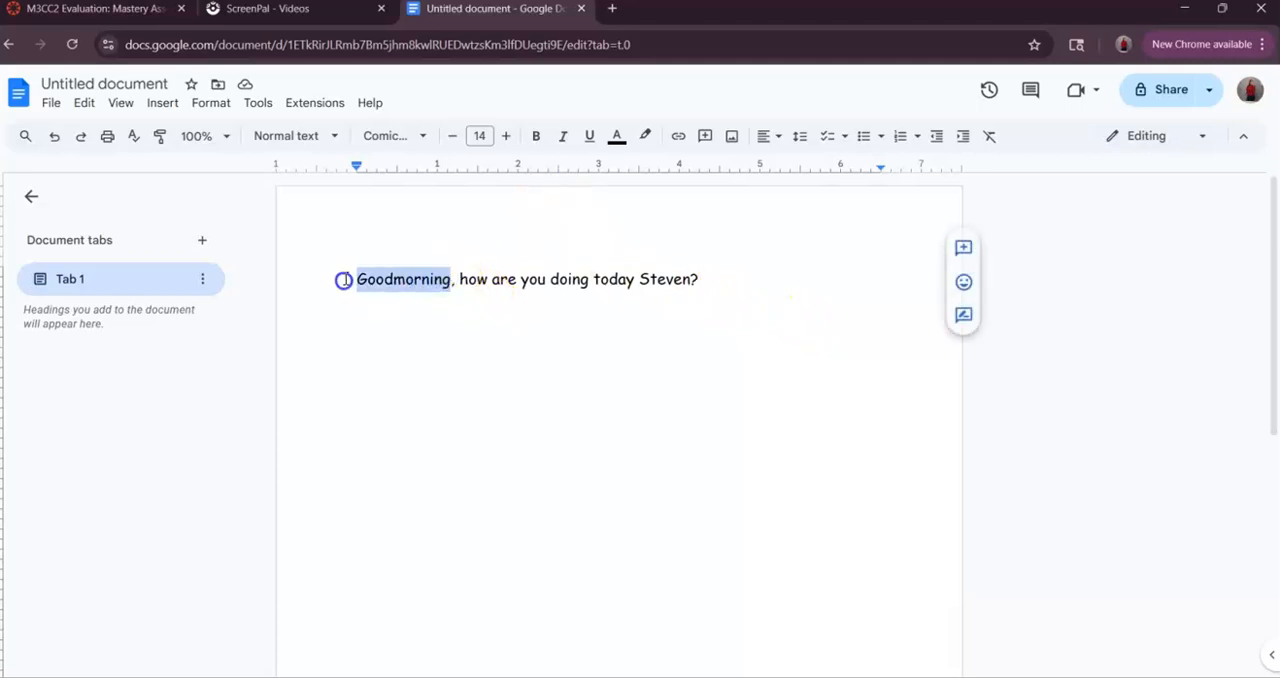
left_click(537, 137)
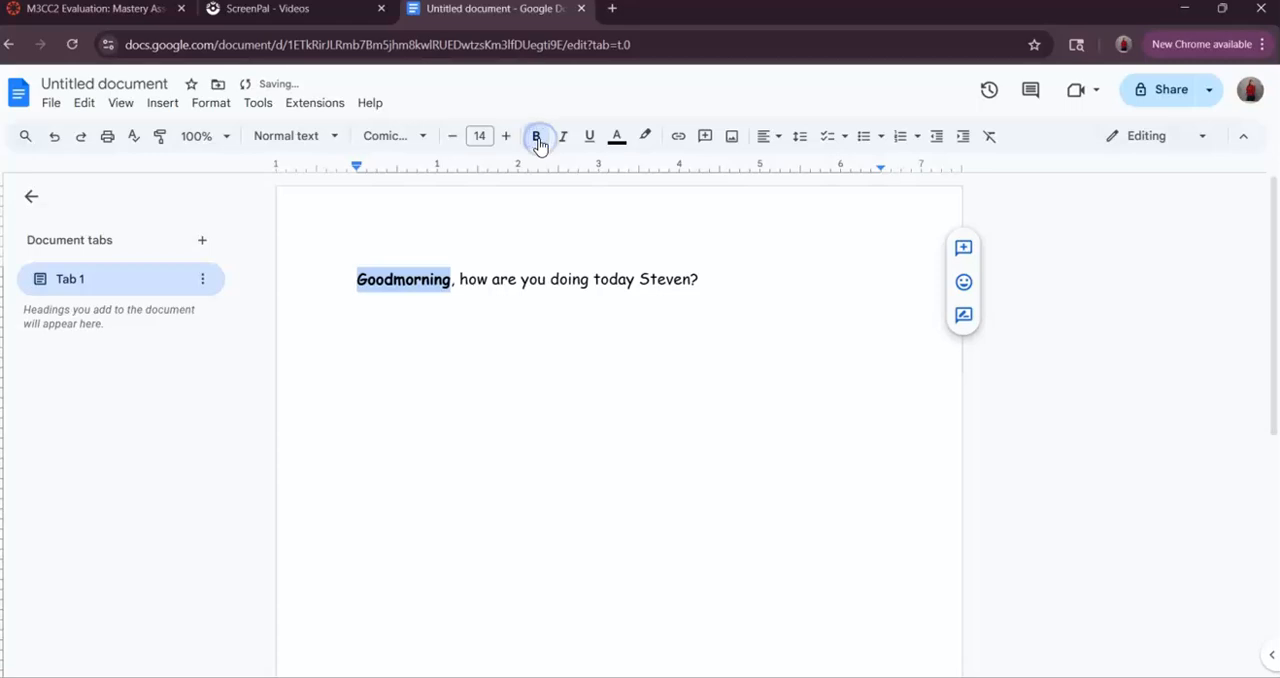
left_click(405, 280)
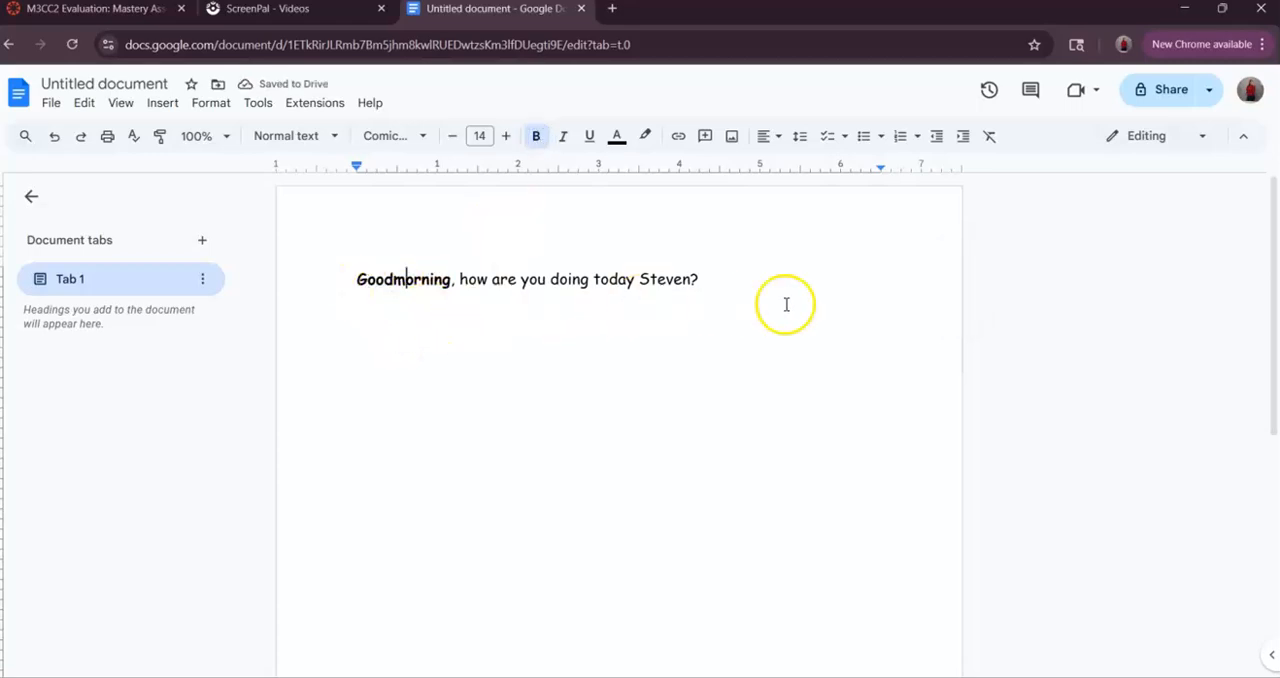
- Make the addressee's name and the question mark at the end of the sentence bold
left_click_drag(700, 279, 638, 280)
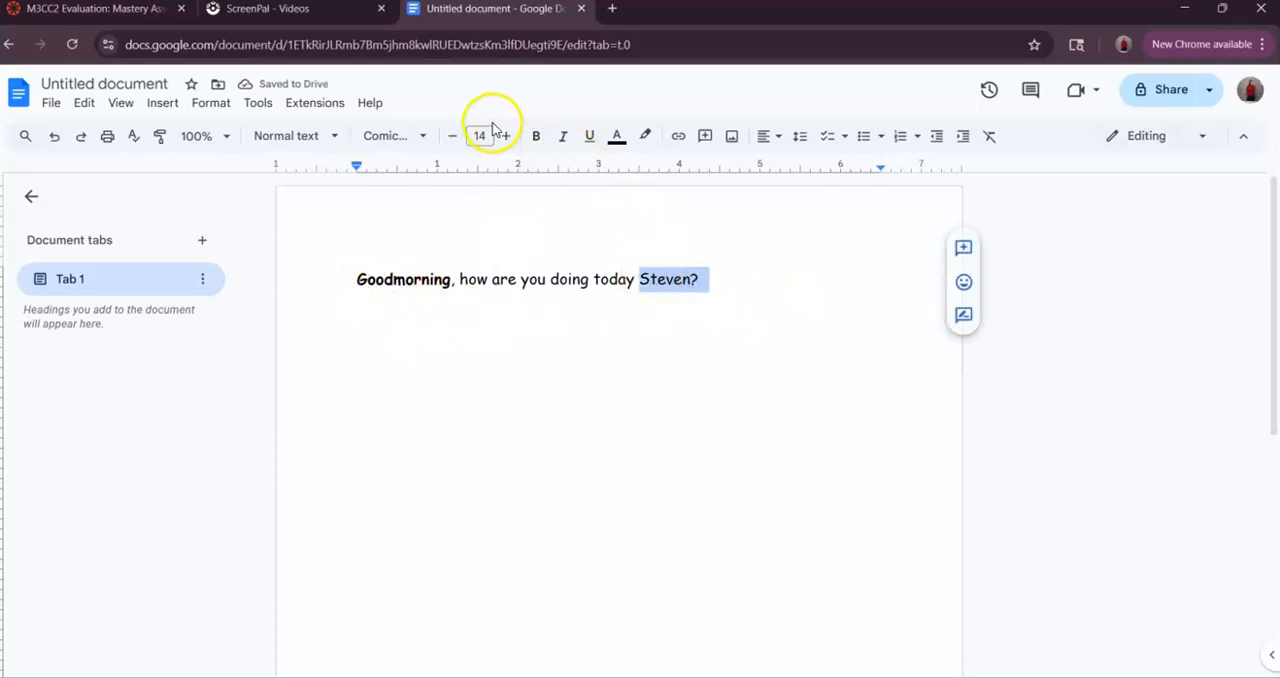
left_click(536, 137)
left_click(580, 305)
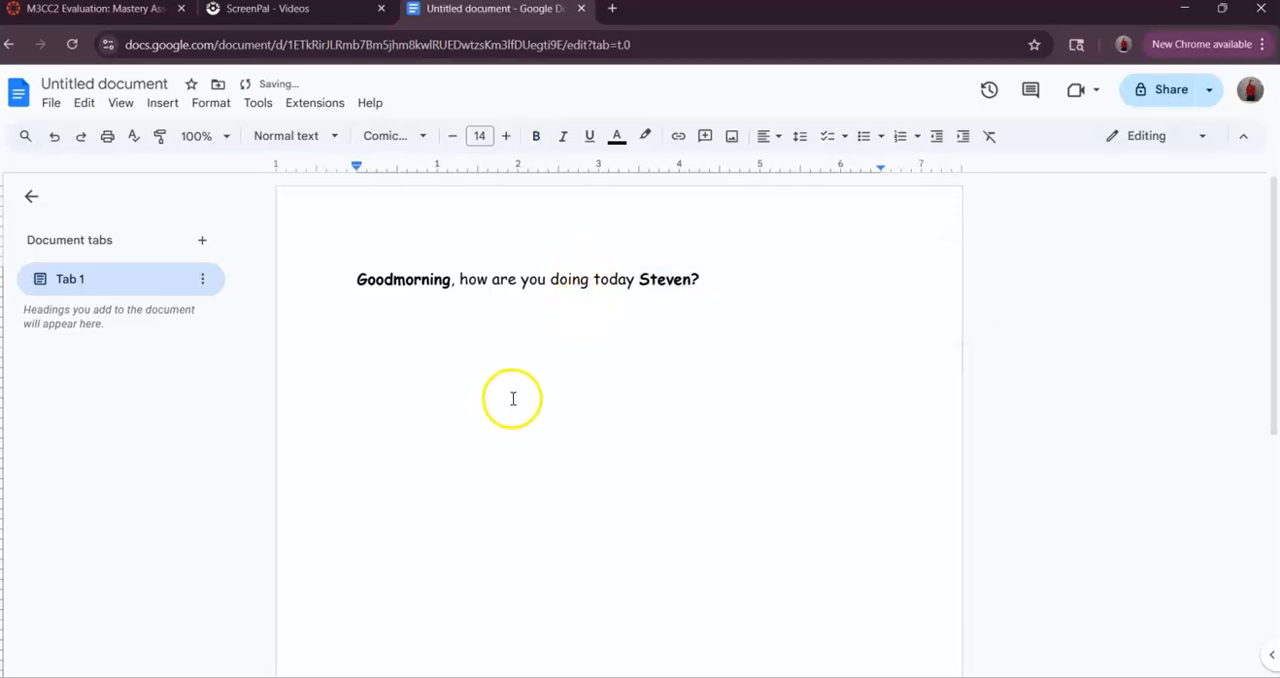
- Remove the bold formatting from the addressee's name and question mark at the end of the sentence
left_click(734, 284)
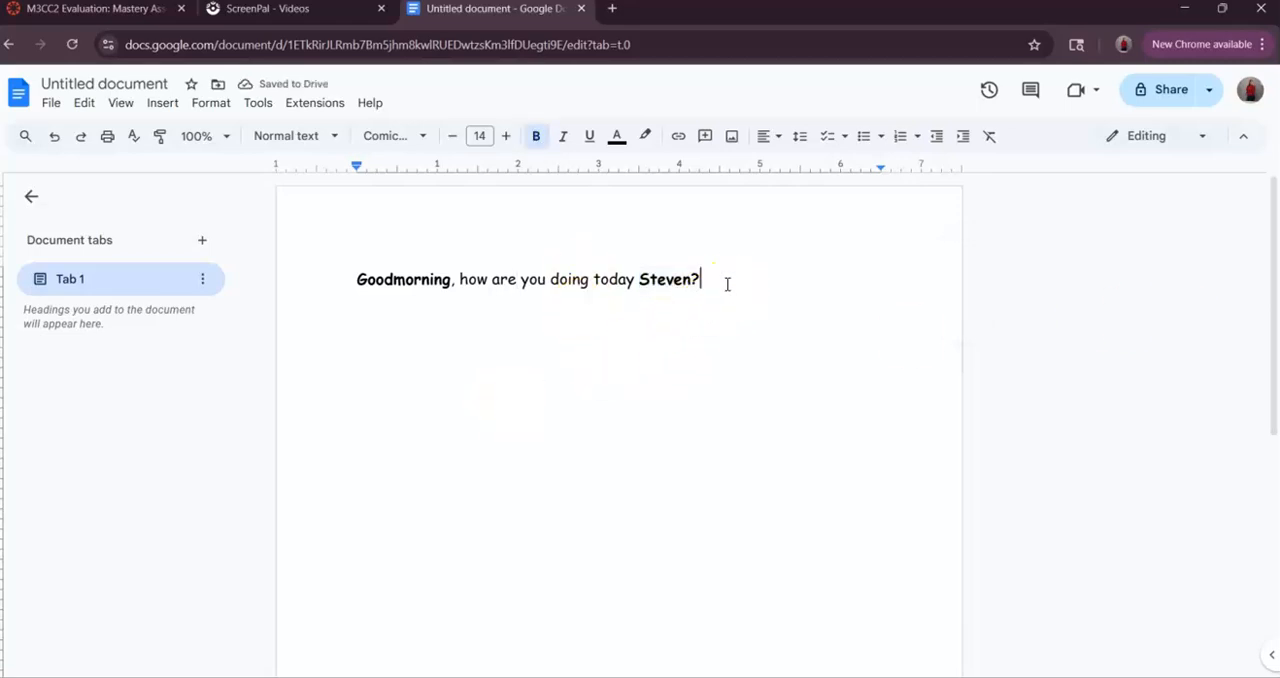
left_click_drag(700, 280, 668, 283)
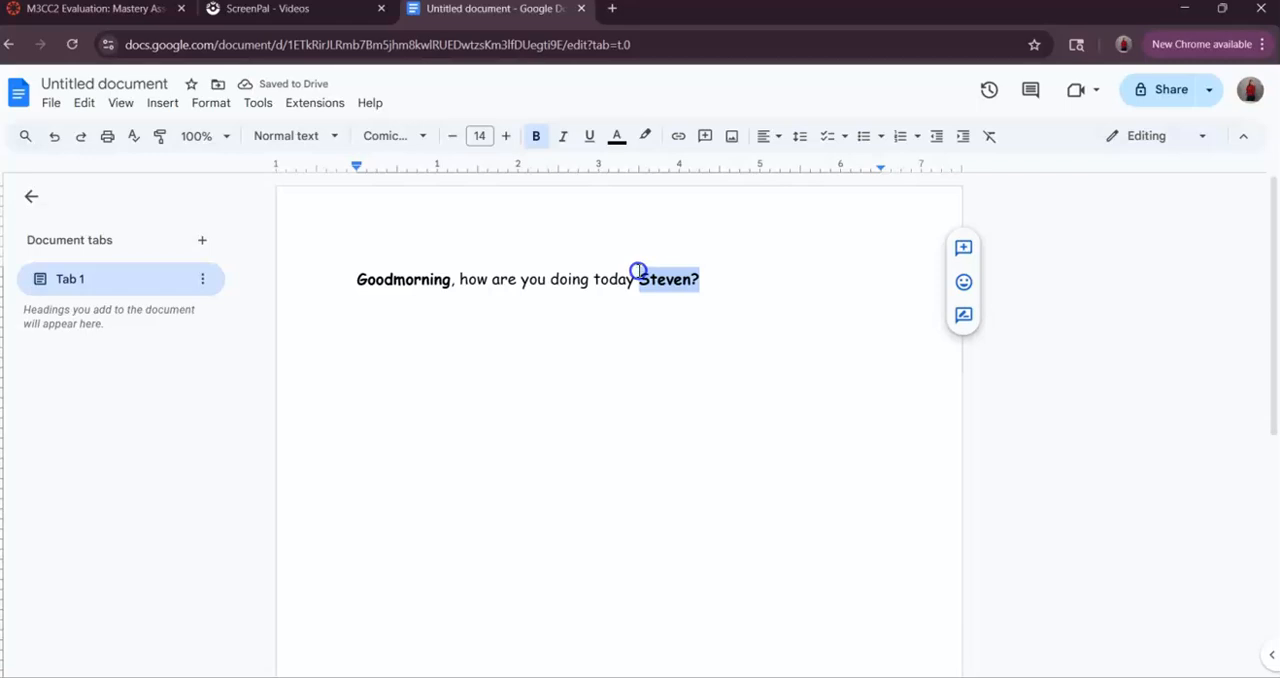
left_click(536, 137)
left_click(500, 360)
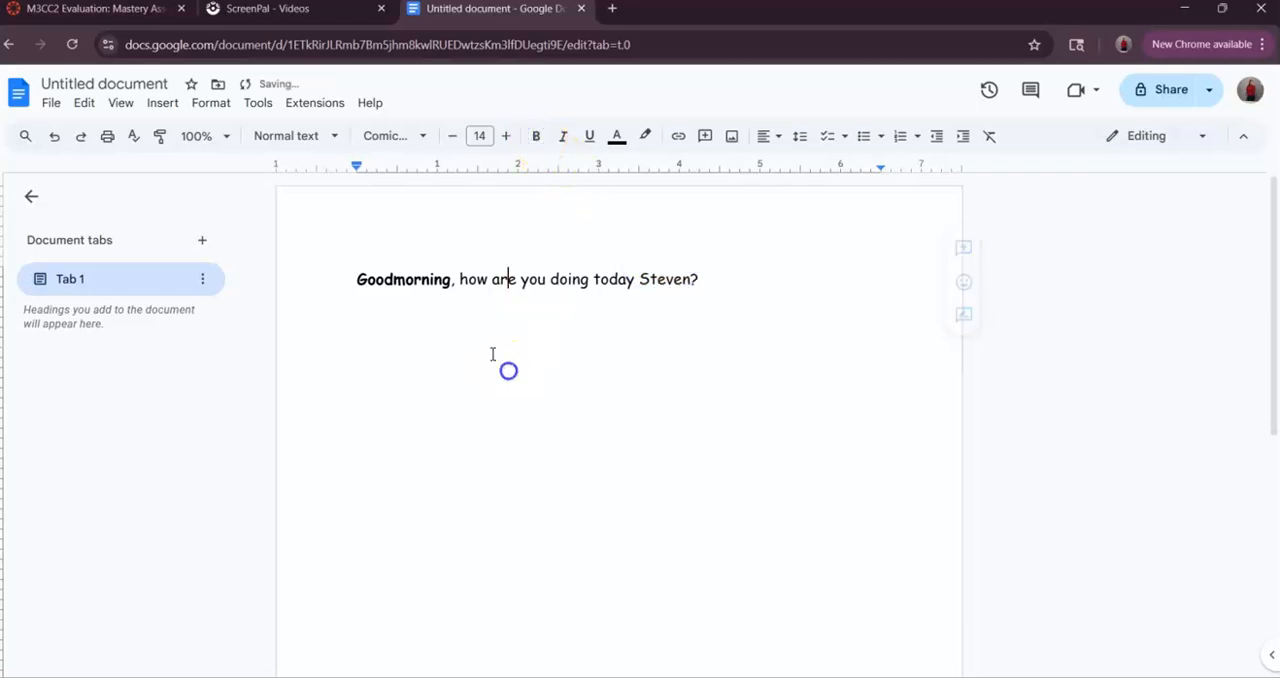
- Remove the bold formatting from the word "Goodmorning" at the start of the sentence
double_click(446, 280)
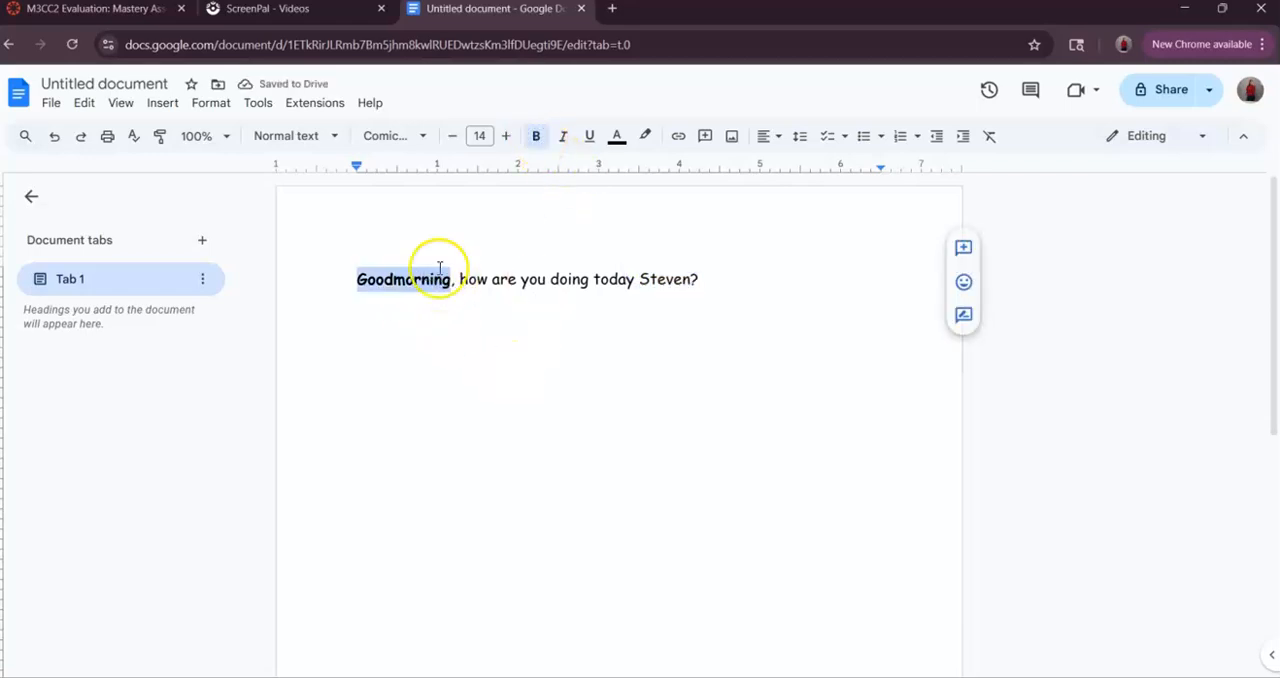
left_click(536, 136)
left_click(523, 423)
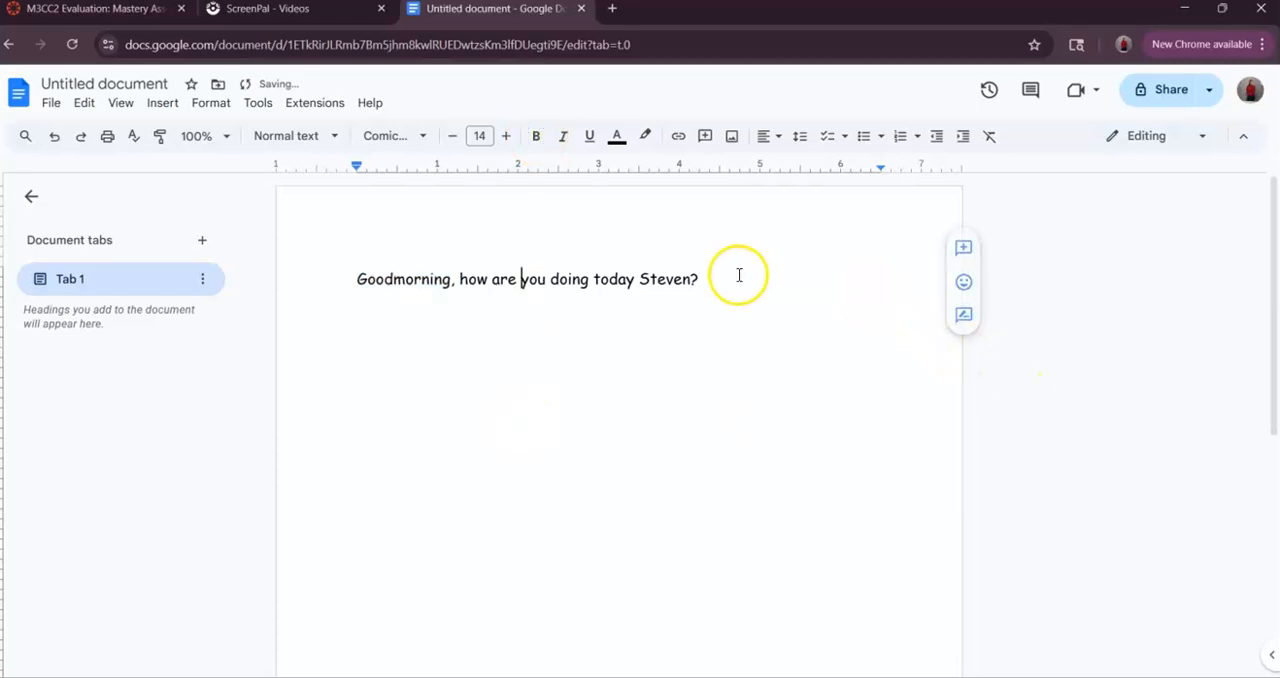
- Make the entire greeting sentence bold
left_click_drag(703, 277, 297, 254)
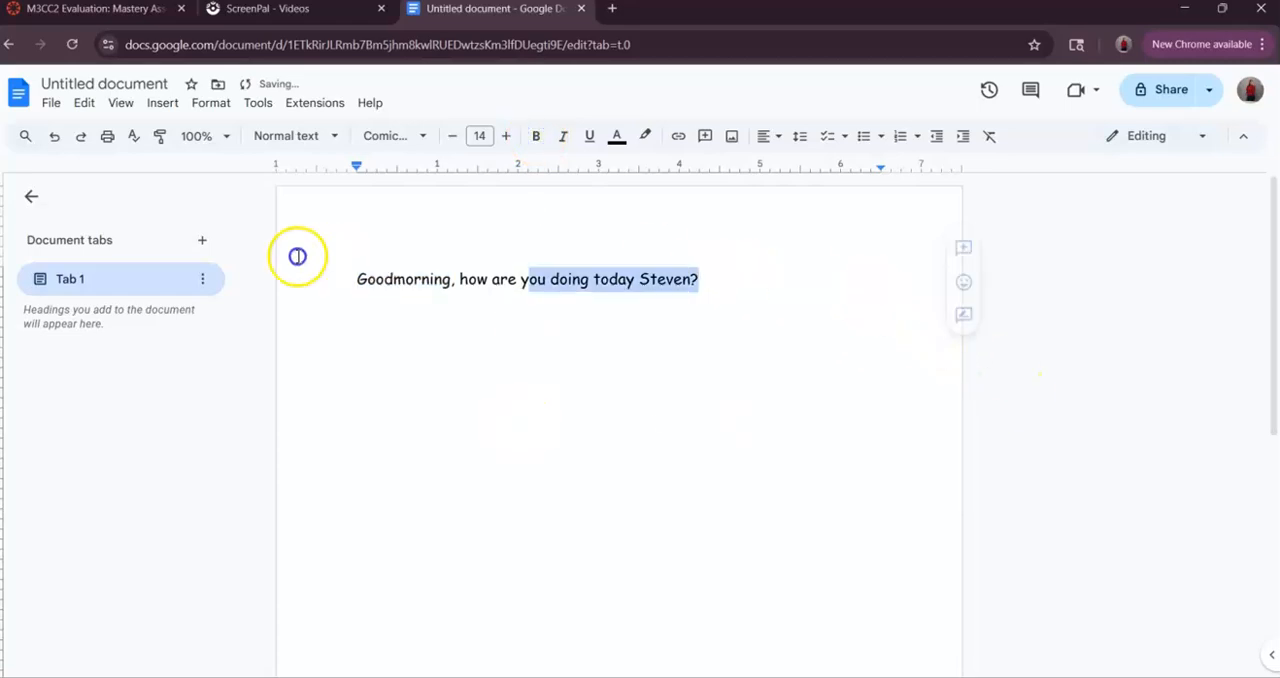
left_click(536, 136)
left_click(531, 277)
left_click(787, 280)
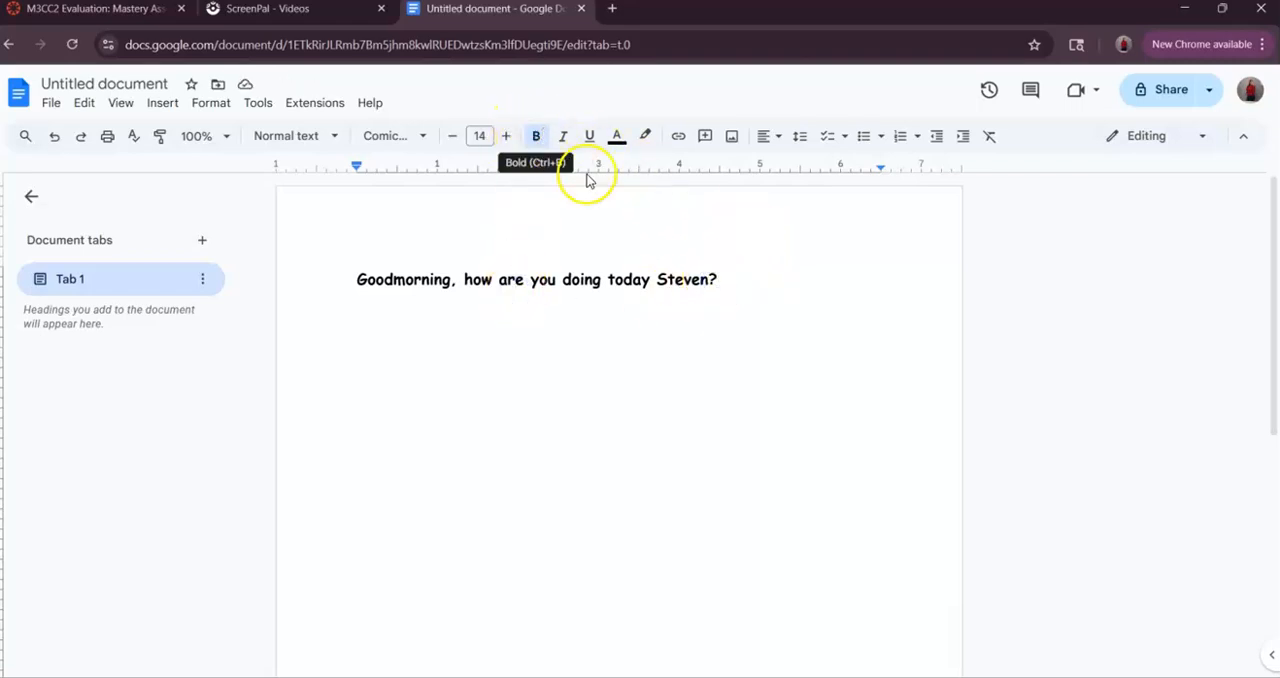
- Turn off bold after the end of the sentence, try the word "Hello" there in regular weight, and delete it
type("h")
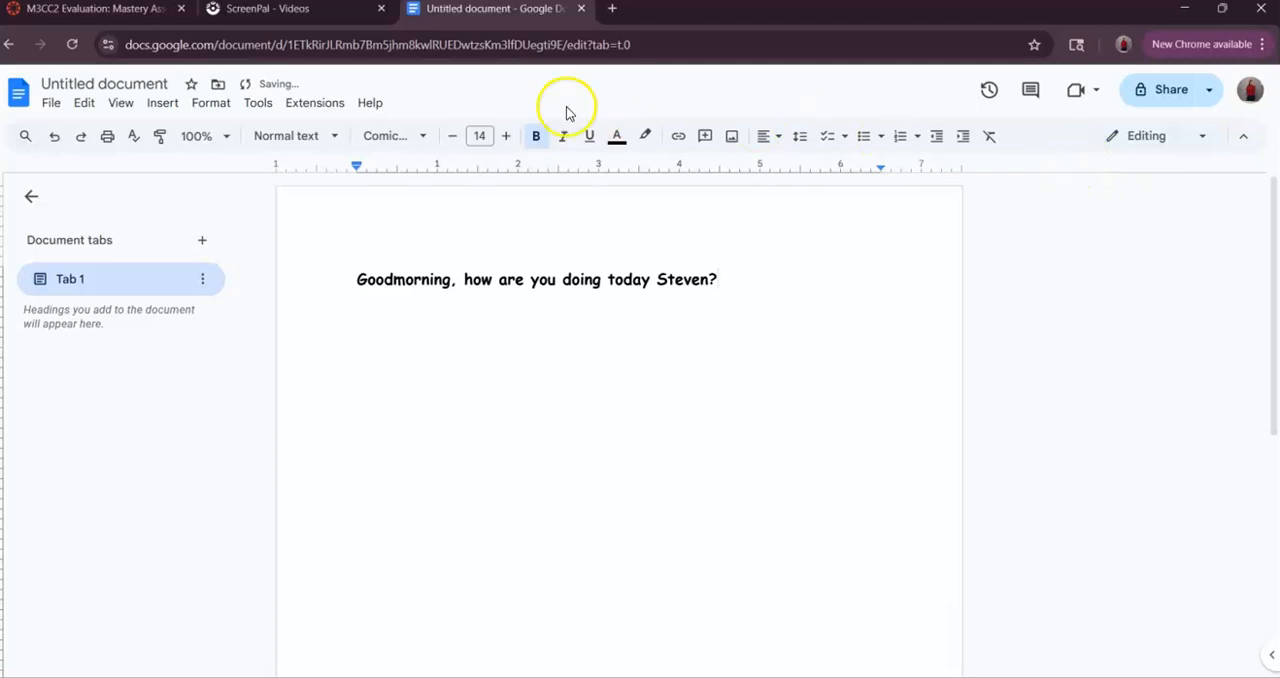
left_click(536, 138)
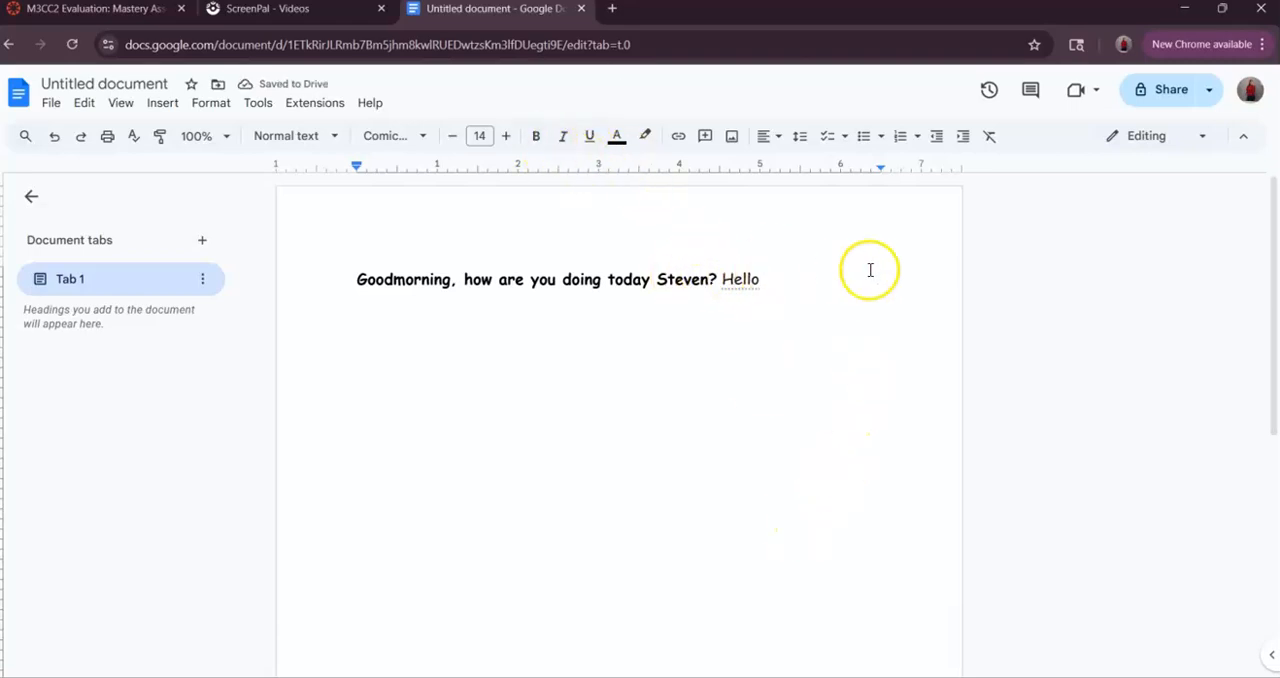
key("BackSpace")
key("BackSpace")
key("BackSpace")
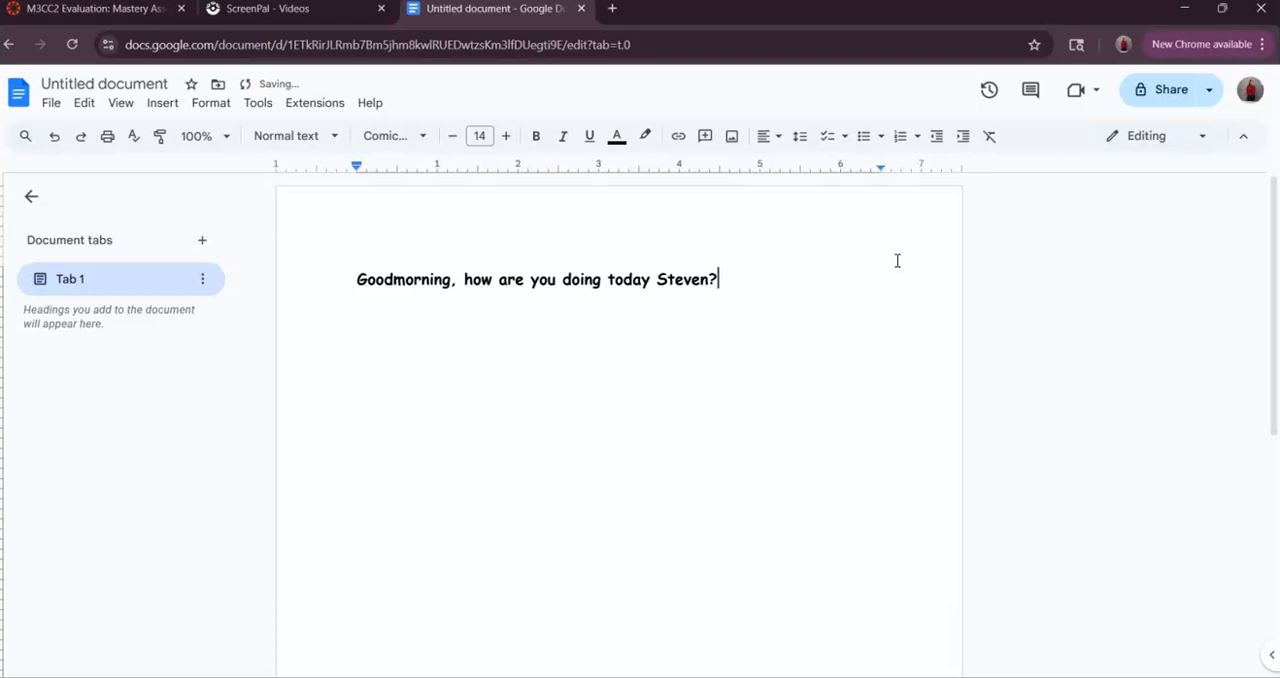
- Remove the bold formatting from everything in the greeting sentence after its first letter
left_click_drag(769, 314, 438, 310)
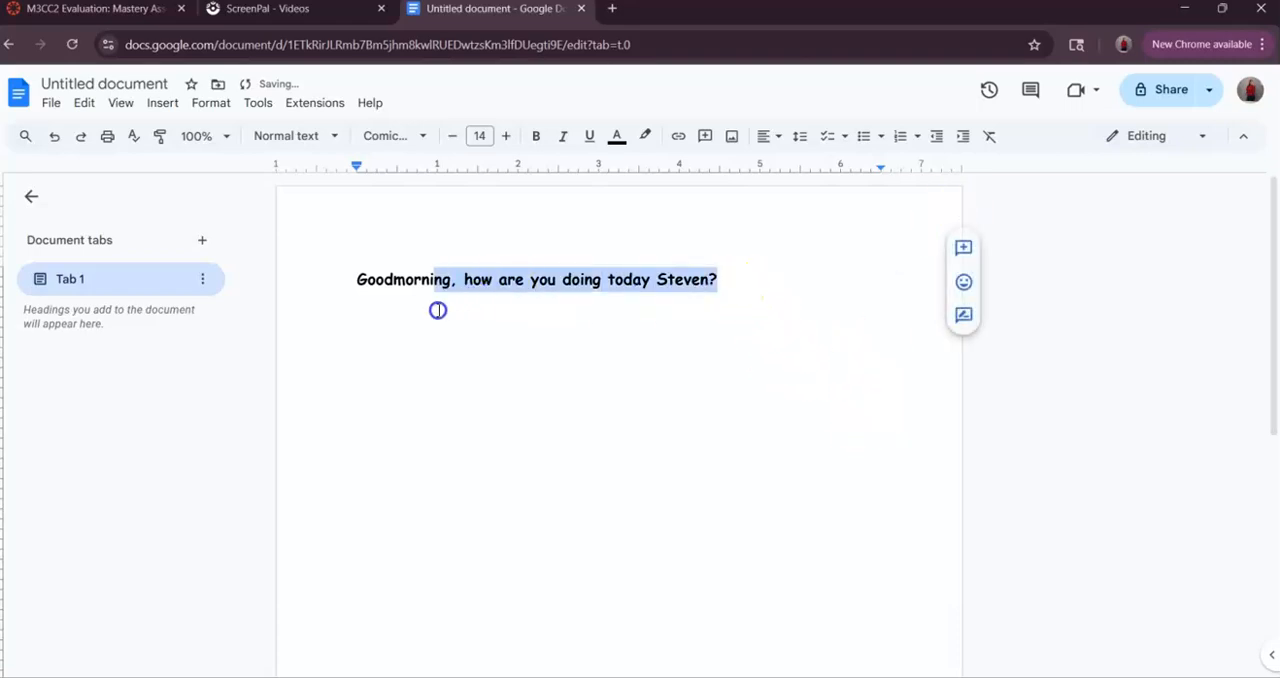
left_click_drag(751, 277, 360, 287)
left_click(532, 135)
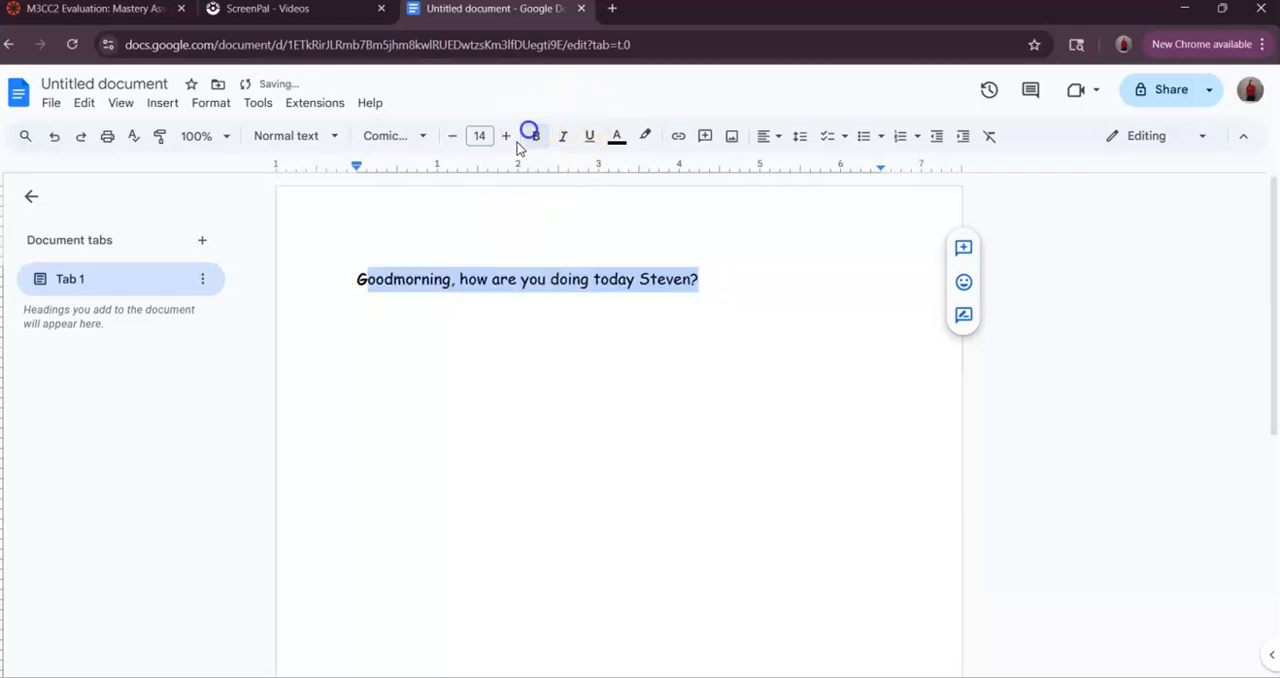
- Remove the bold formatting from the first letter "G" of "Goodmorning"
left_click(347, 245)
double_click(368, 279)
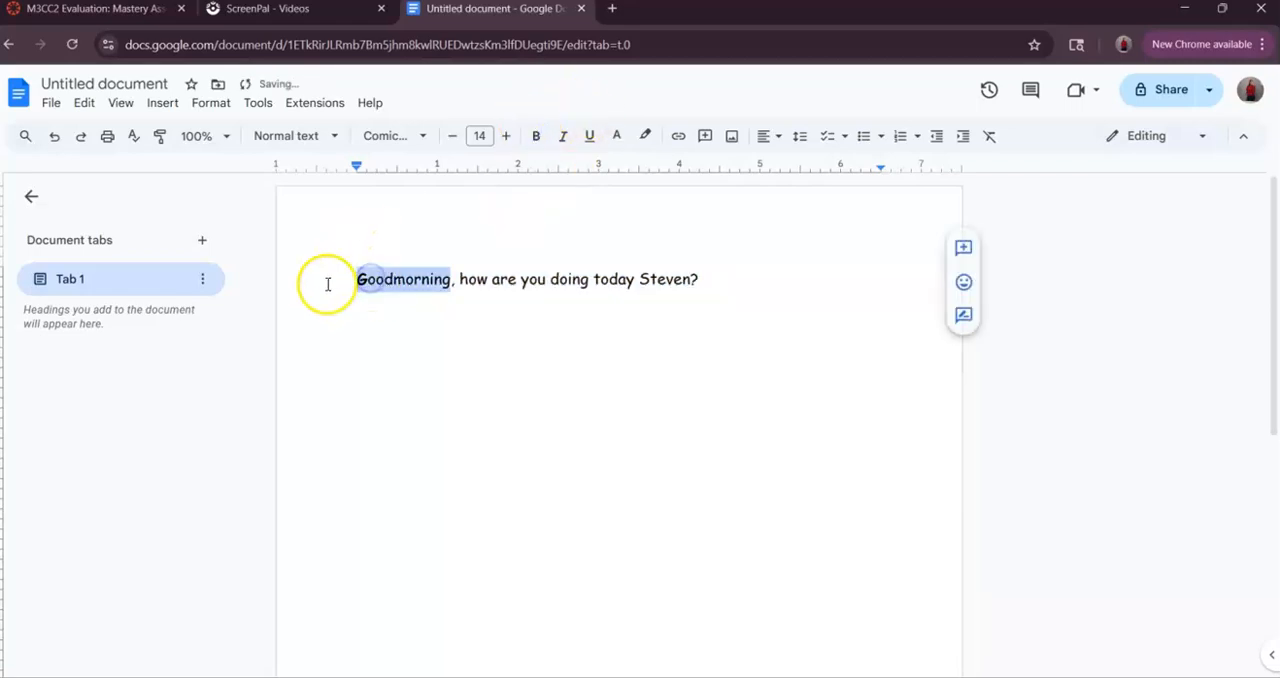
left_click(357, 258)
double_click(367, 281)
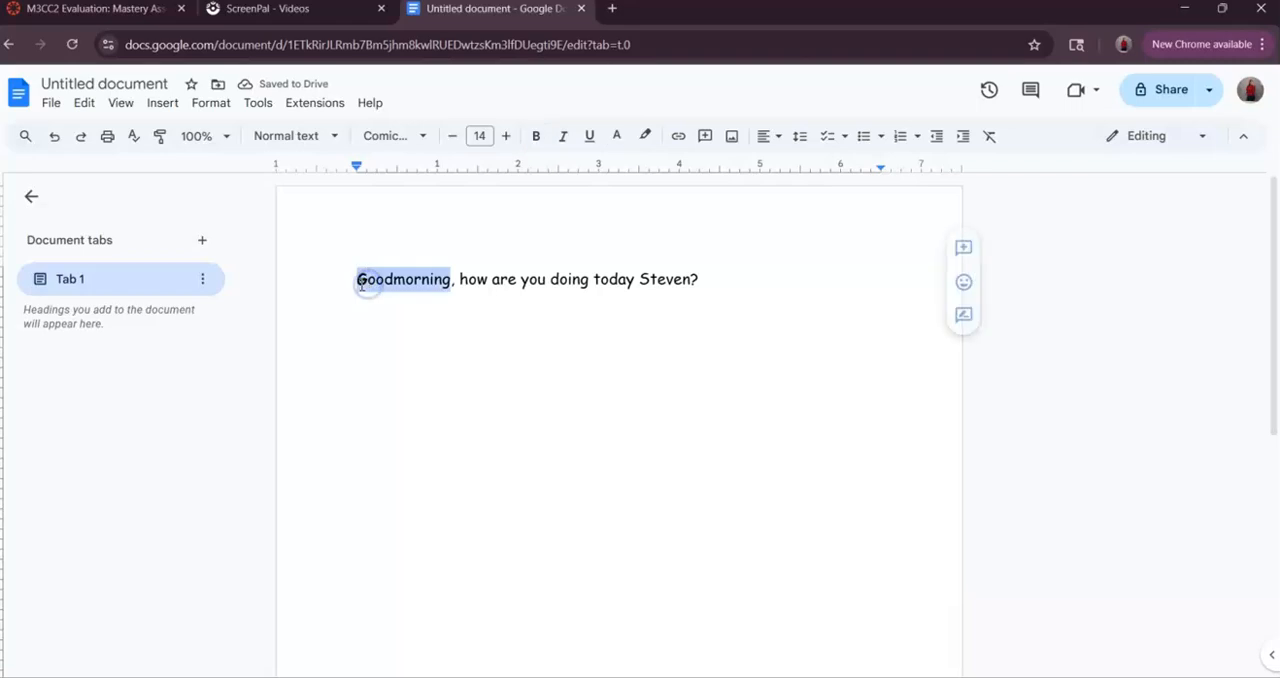
left_click(386, 236)
left_click(354, 283)
left_click_drag(355, 284, 364, 283)
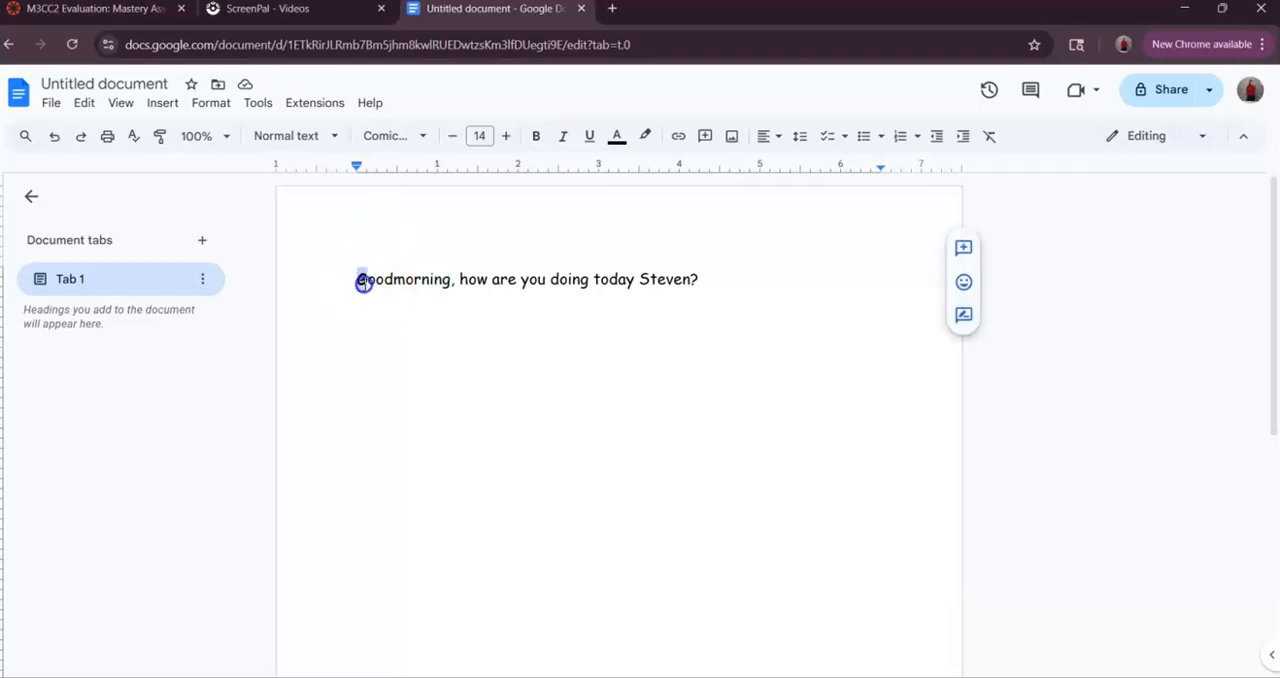
left_click(537, 142)
left_click(544, 405)
left_click(734, 284)
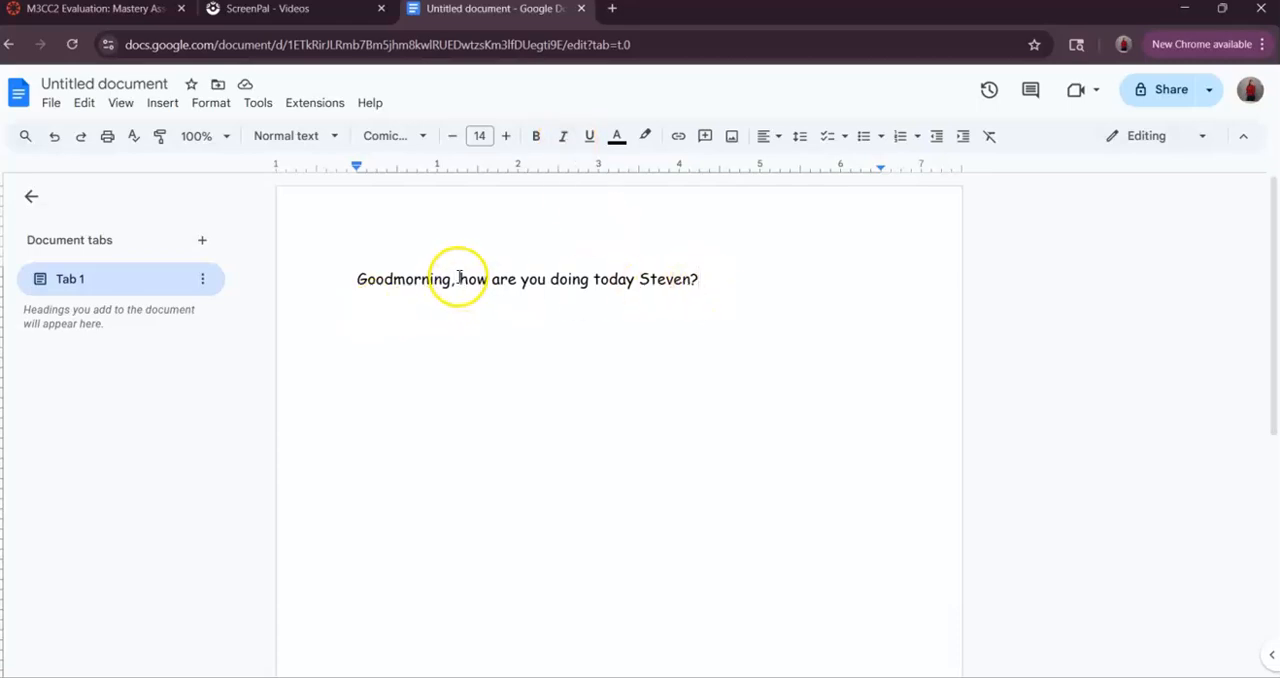
- Italicize the words "how are you doing today" in the greeting sentence
left_click_drag(469, 274, 622, 277)
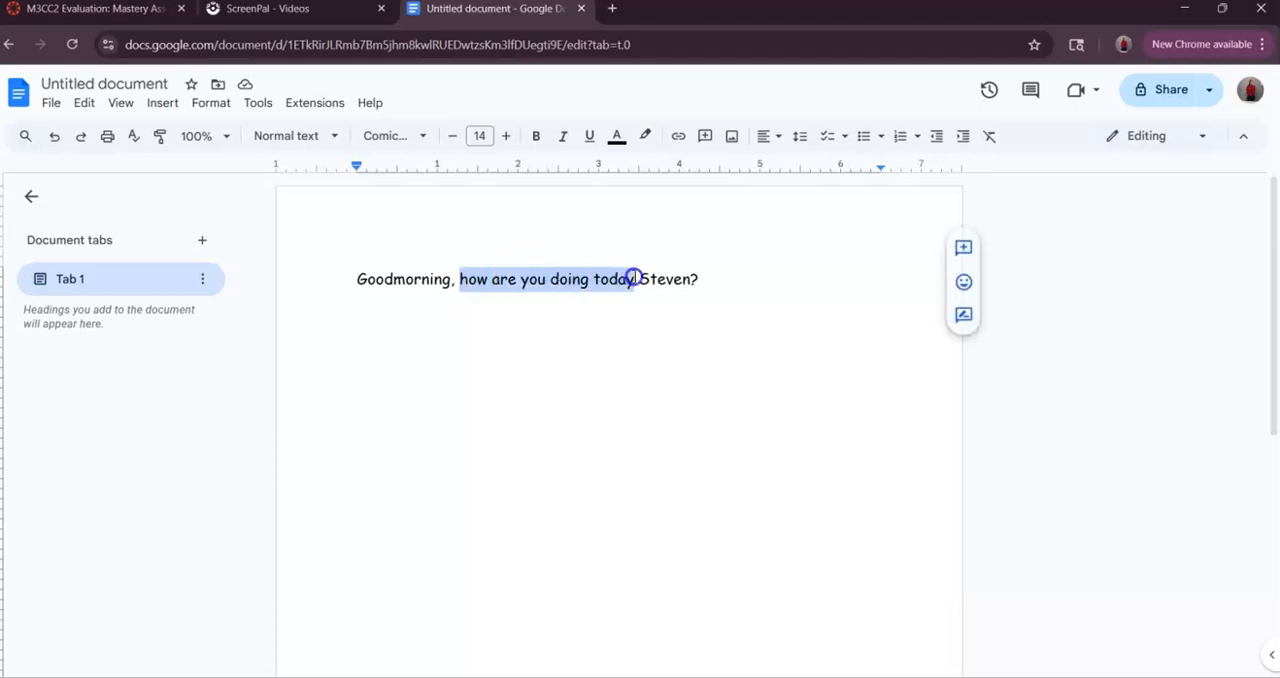
left_click(562, 136)
left_click(571, 482)
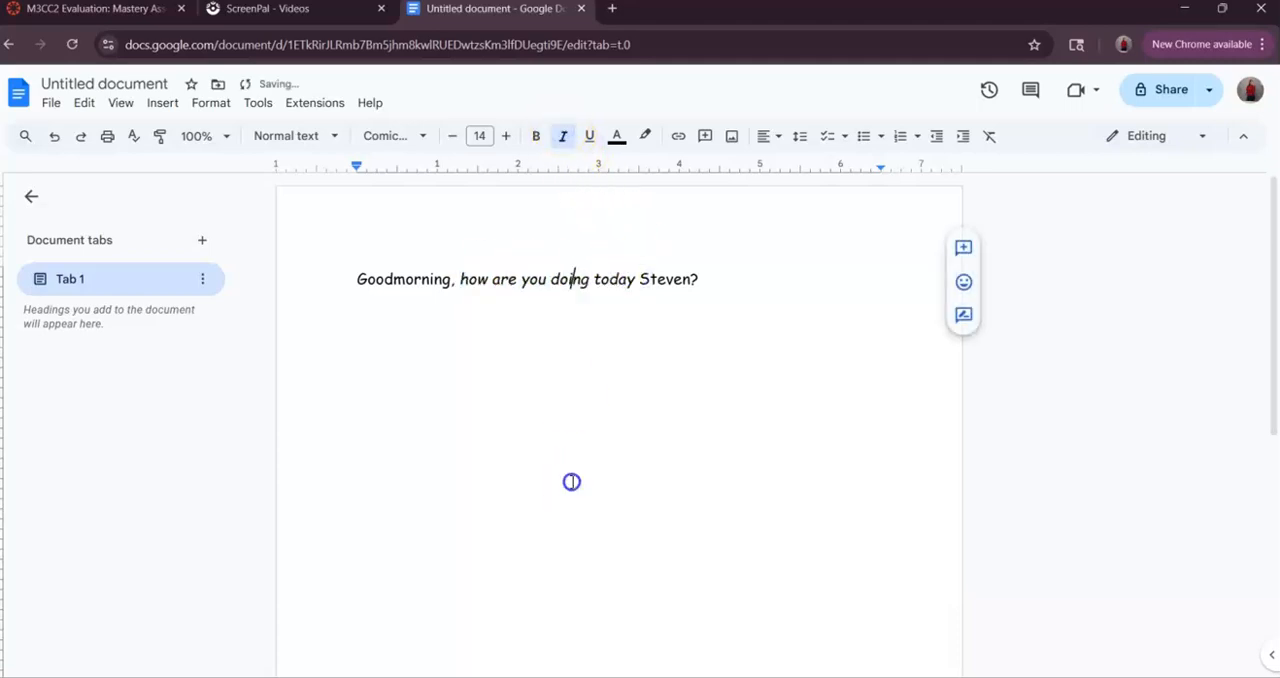
left_click(758, 286)
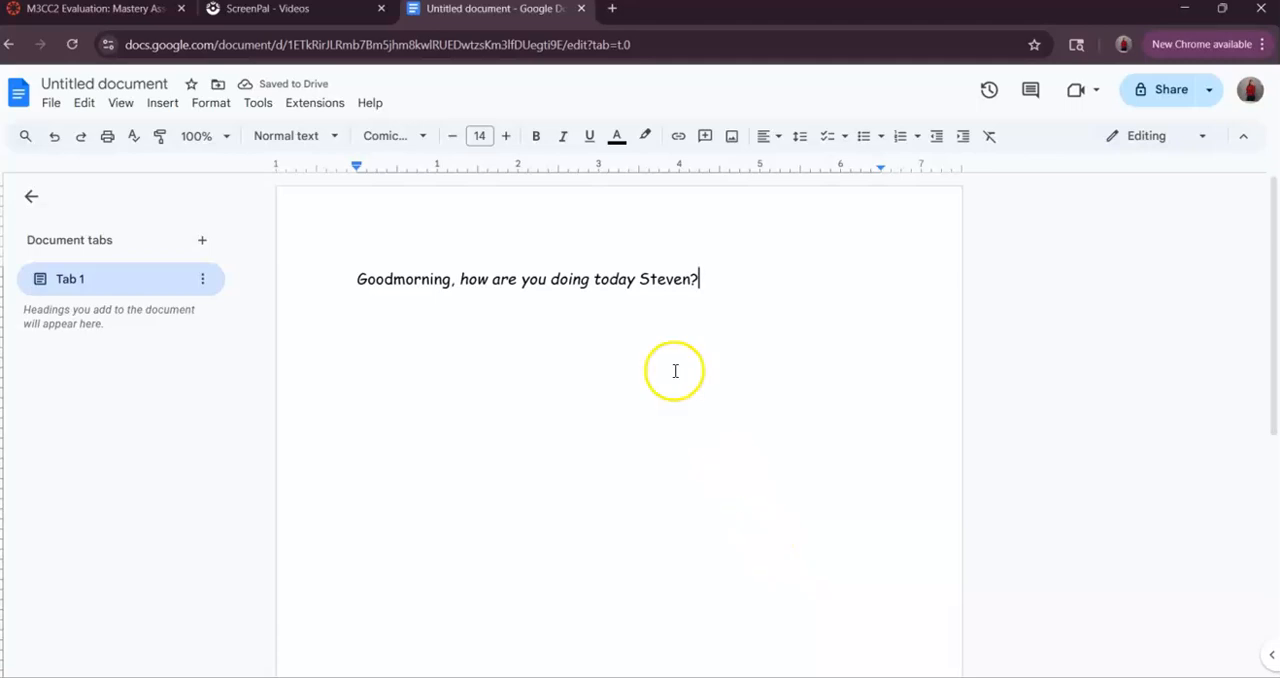
- Italicize the addressee's name and the question mark at the end of the sentence
left_click_drag(701, 279, 639, 268)
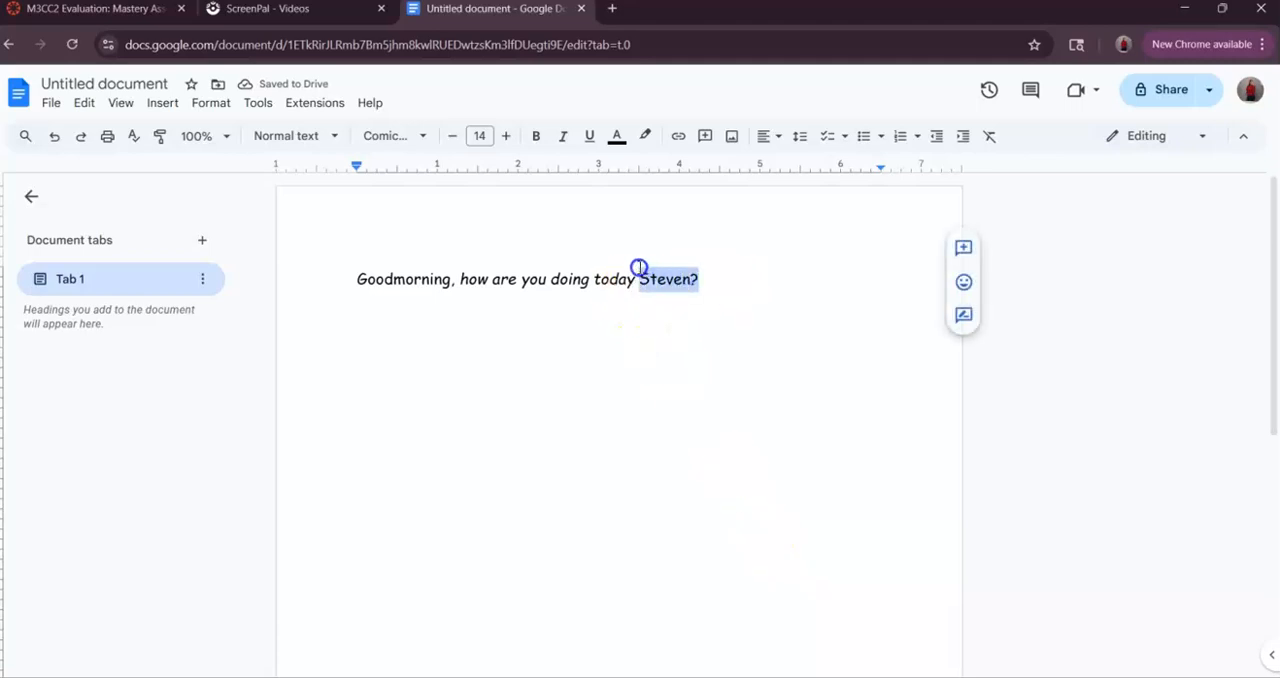
left_click(563, 136)
left_click(606, 500)
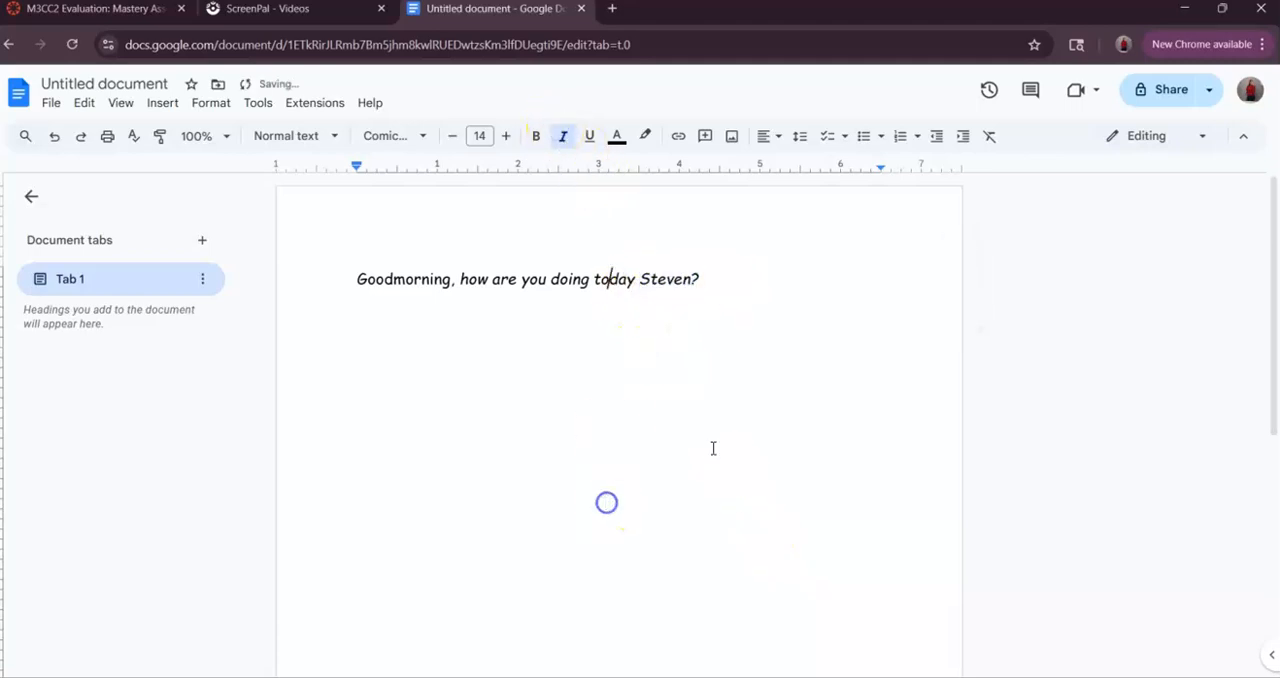
- Remove the italics from the words "how are you doing today" in the greeting sentence
left_click_drag(700, 279, 472, 295)
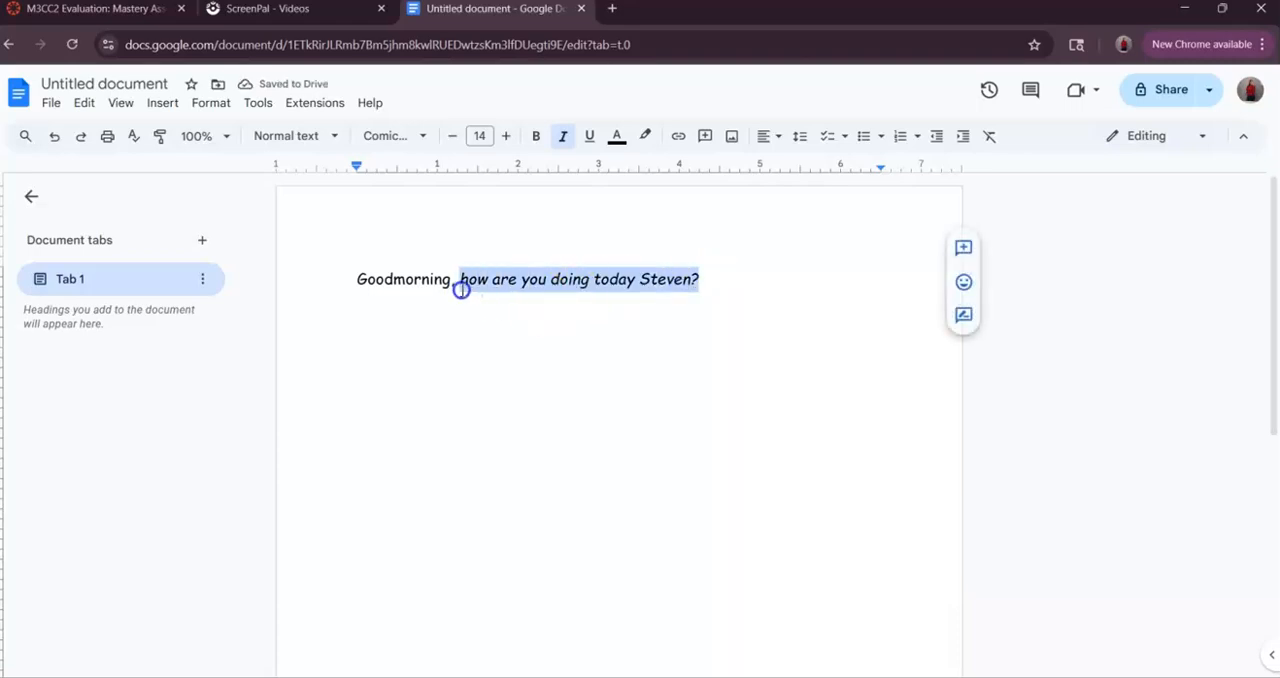
left_click(563, 136)
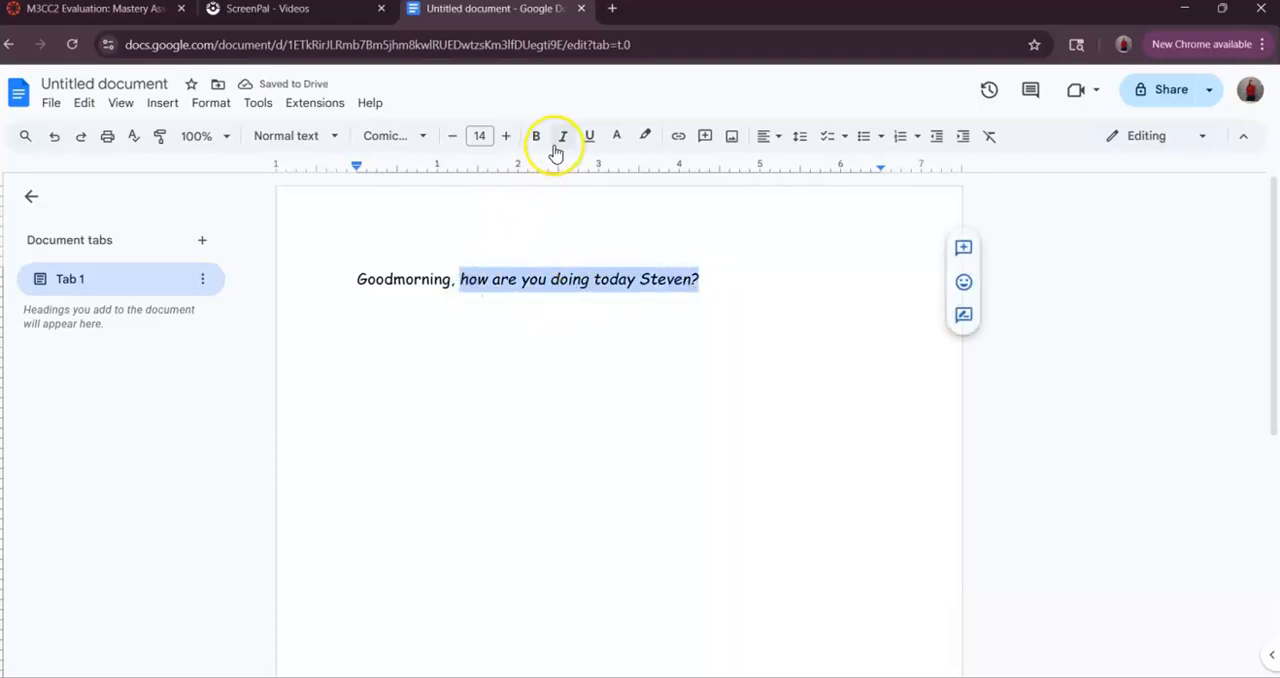
left_click(507, 253)
left_click_drag(460, 292, 486, 282)
left_click(563, 136)
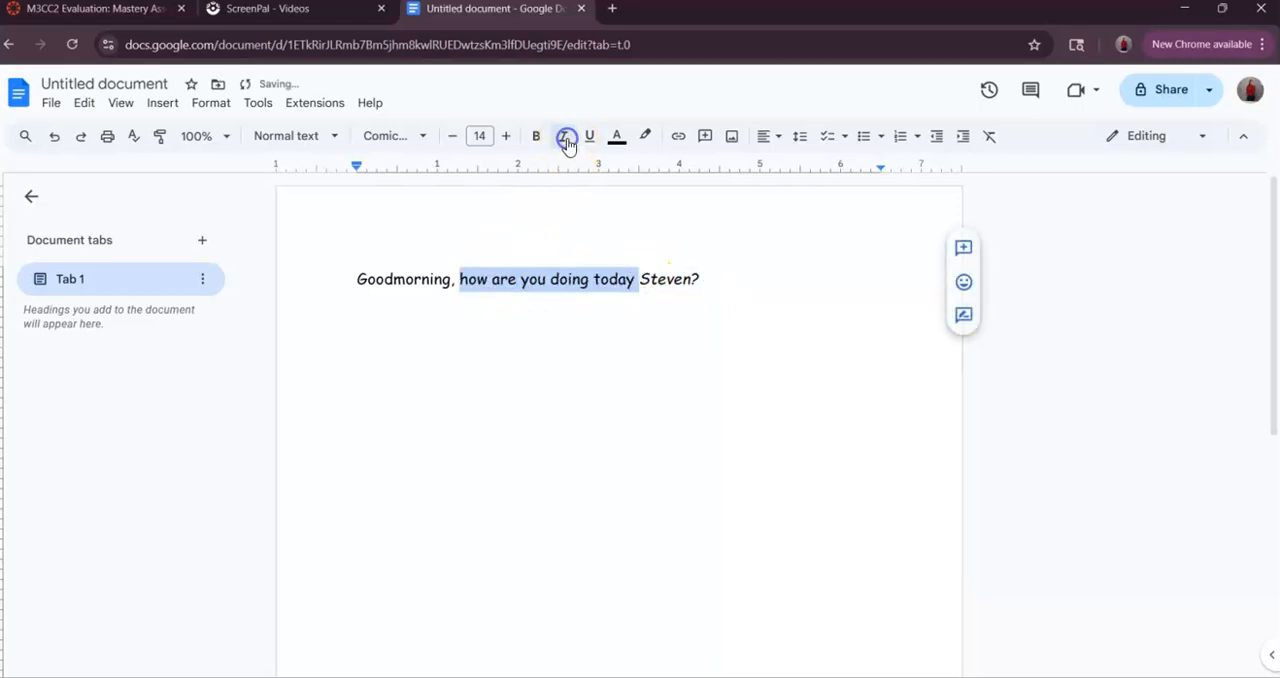
left_click(550, 280)
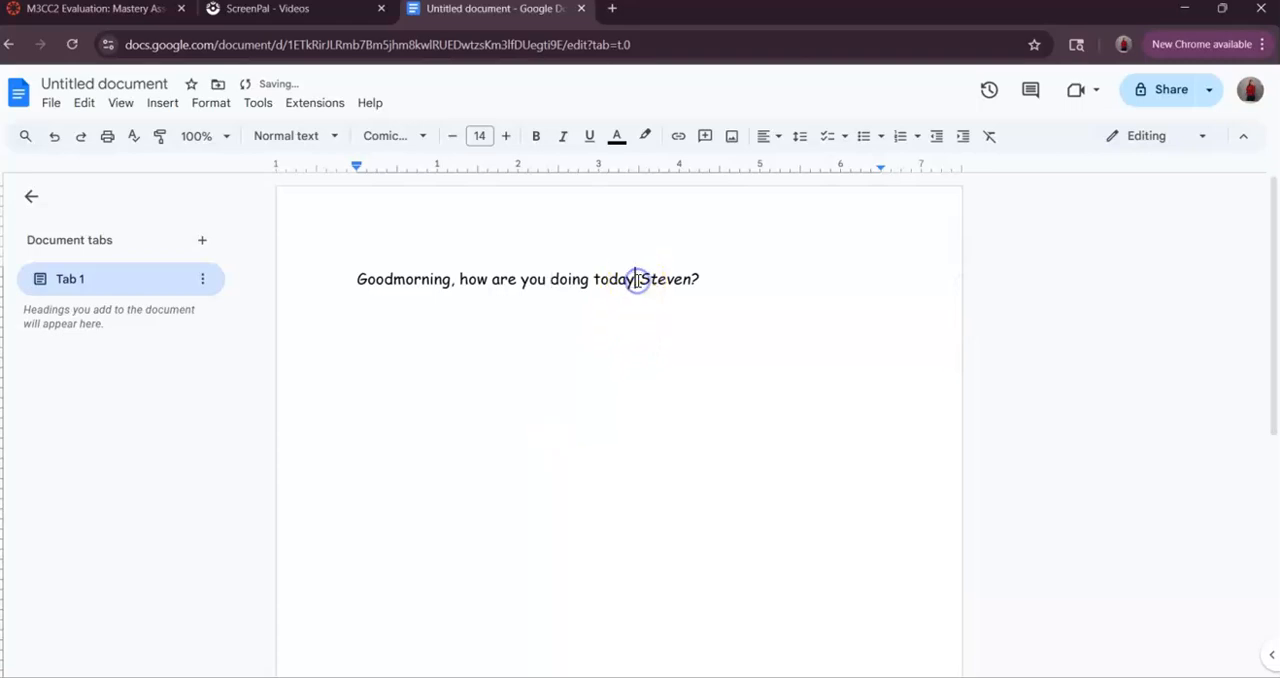
- Remove the italics from the addressee's name and the question mark at the end of the sentence
left_click_drag(651, 280, 689, 280)
left_click(563, 136)
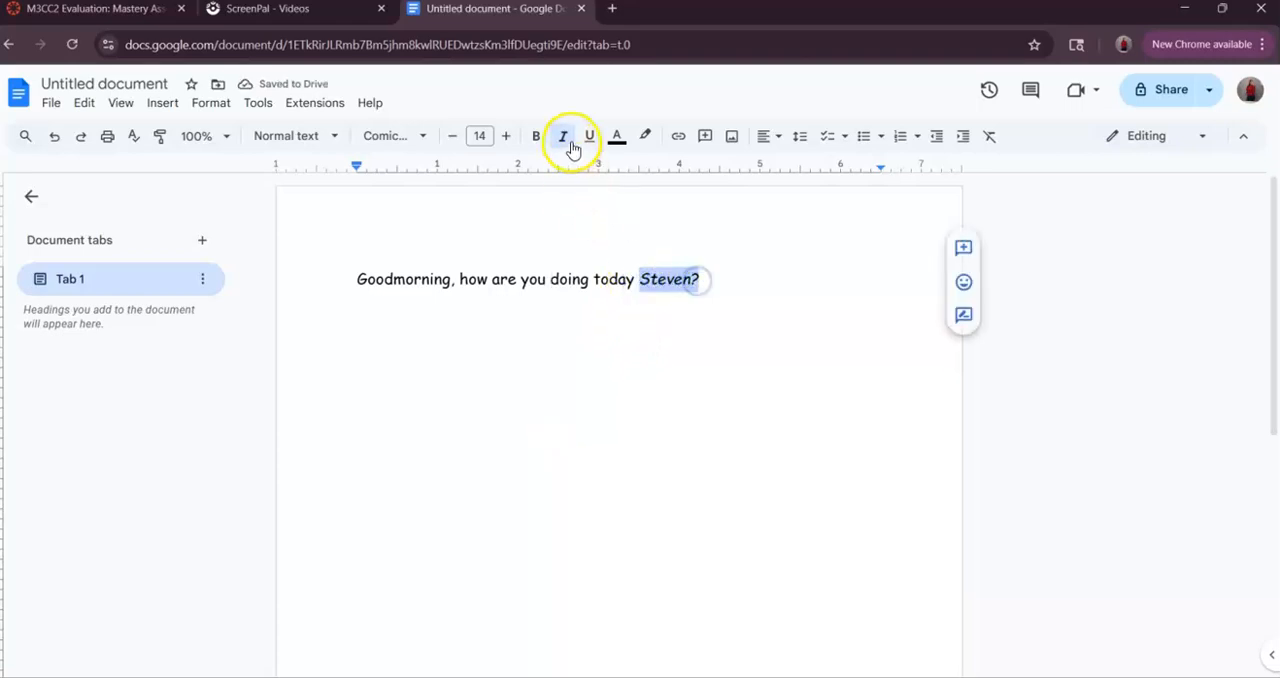
left_click(580, 383)
left_click(780, 300)
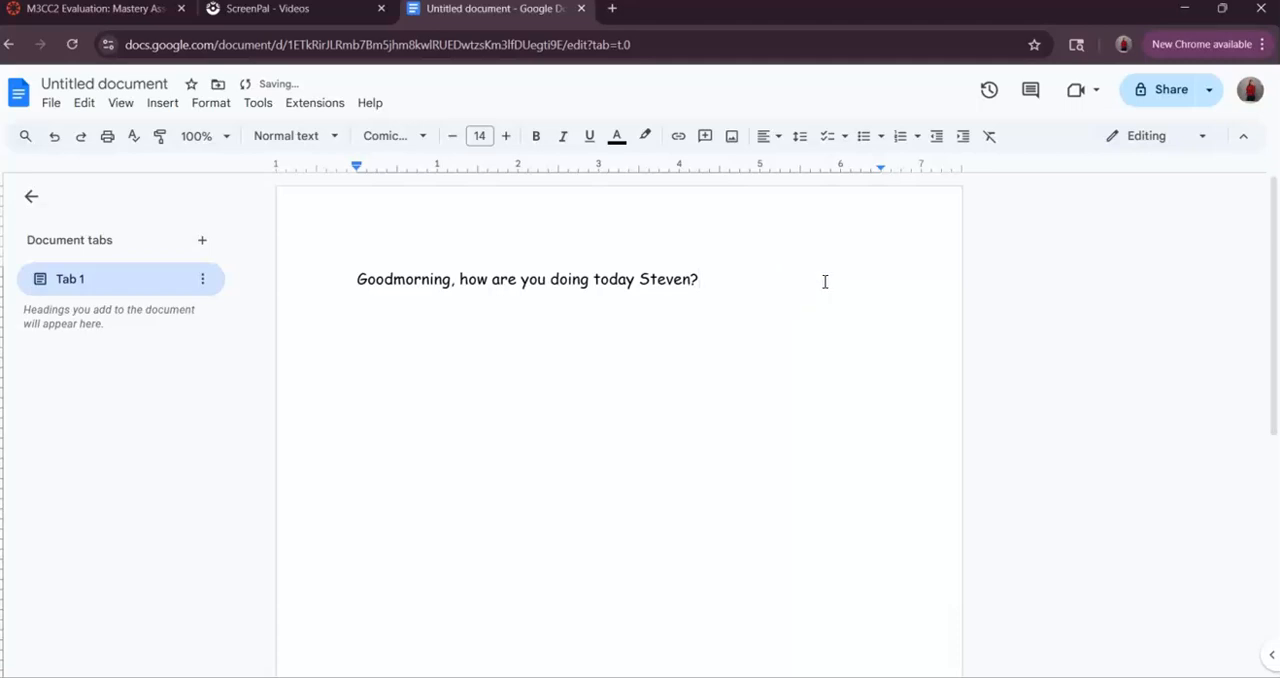
- Underline the entire greeting sentence
left_click_drag(722, 284, 308, 270)
left_click(589, 136)
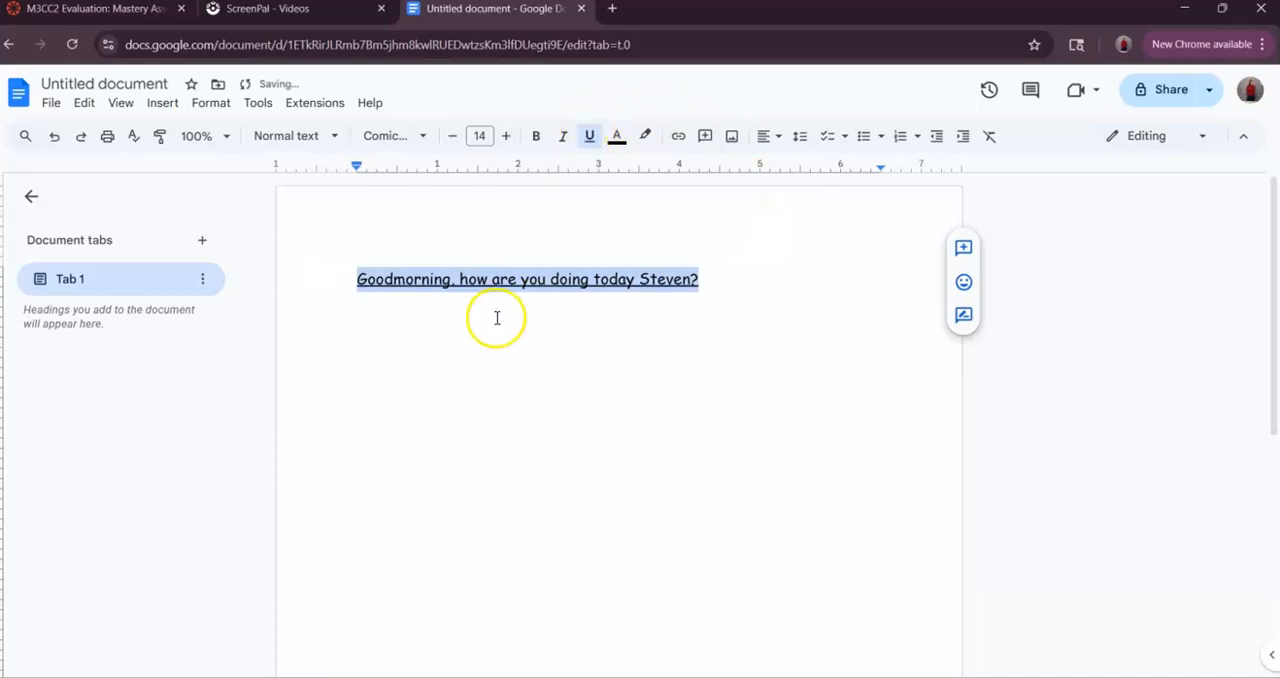
left_click(473, 357)
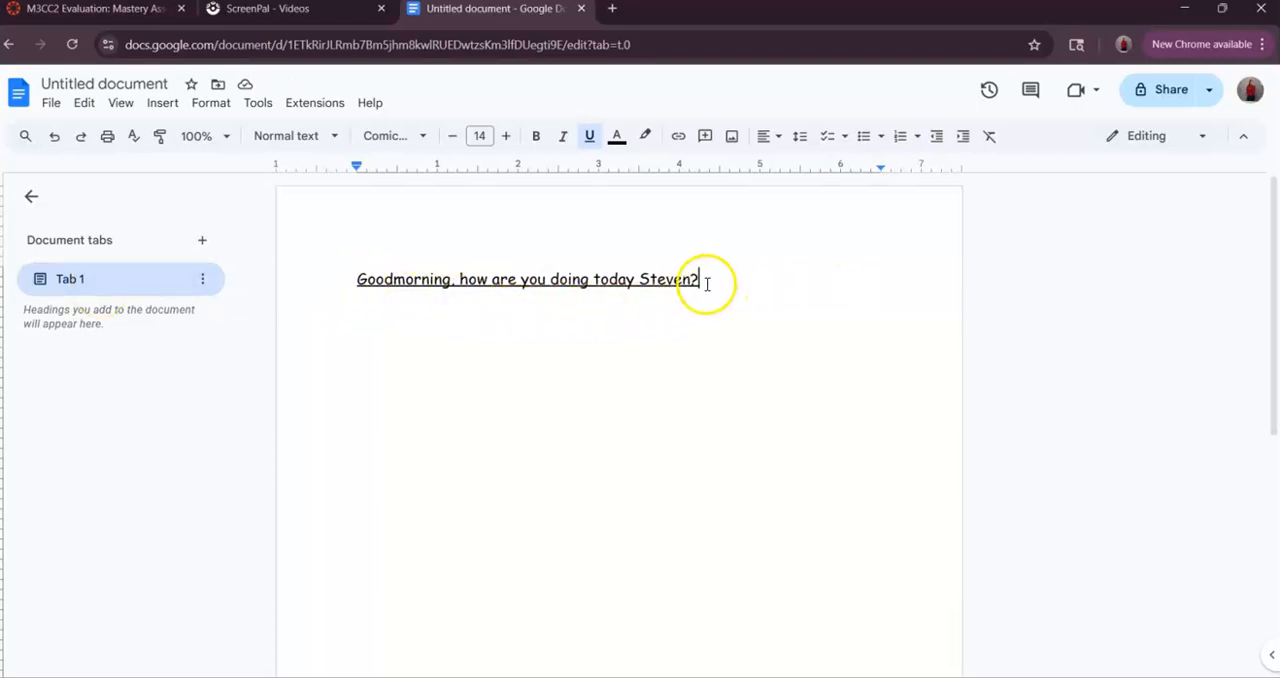
- Remove the underline from the entire greeting sentence
left_click_drag(700, 279, 357, 268)
left_click(590, 135)
left_click(561, 363)
left_click(732, 283)
left_click(750, 283)
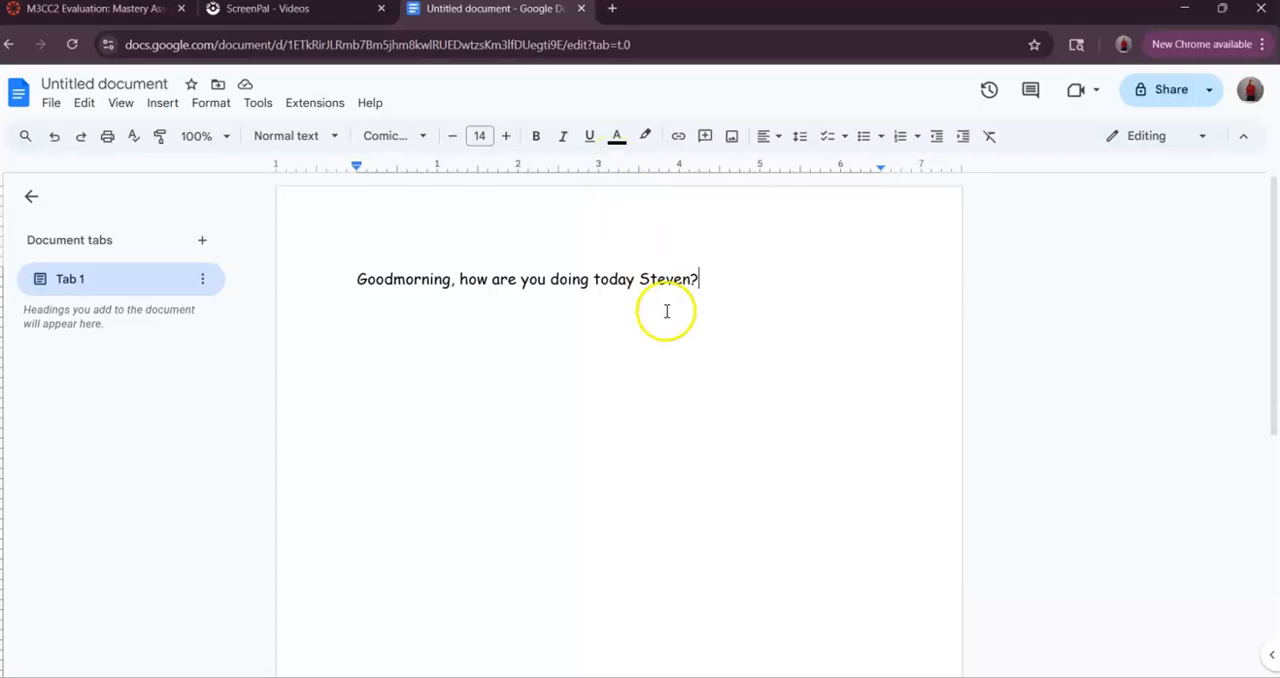
- Change the text color of the entire greeting sentence to green
left_click_drag(713, 291, 335, 275)
left_click(617, 135)
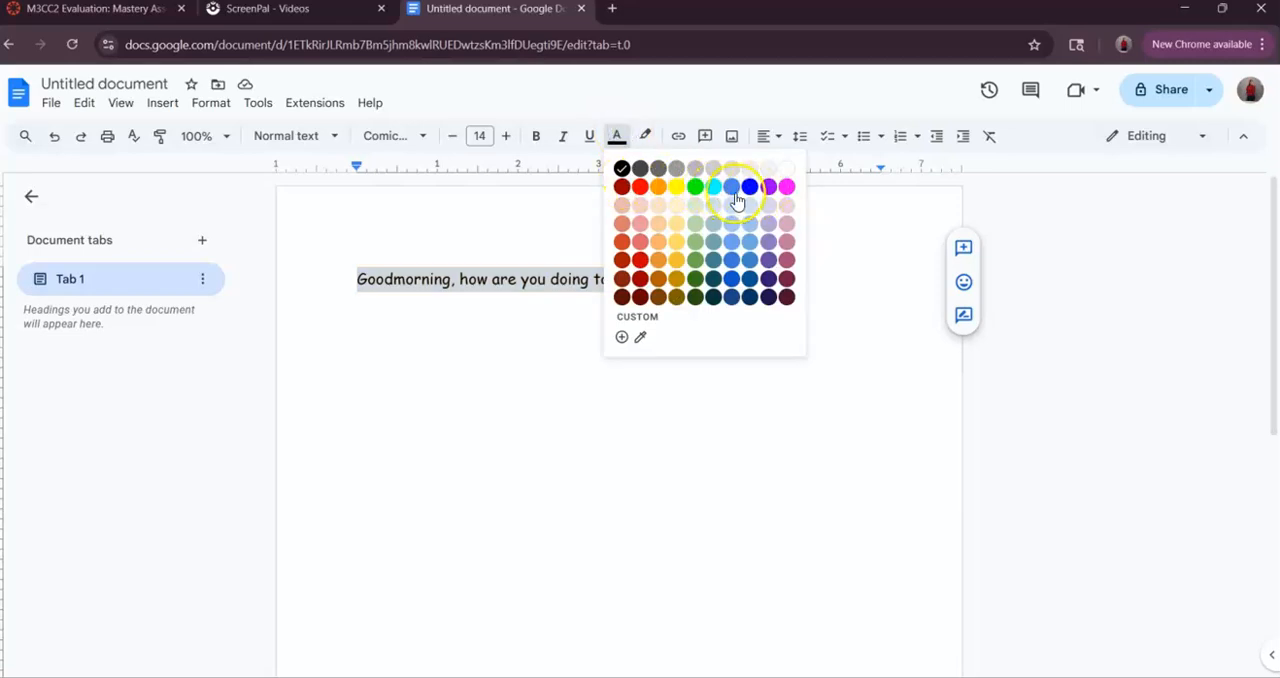
left_click(698, 190)
left_click(740, 293)
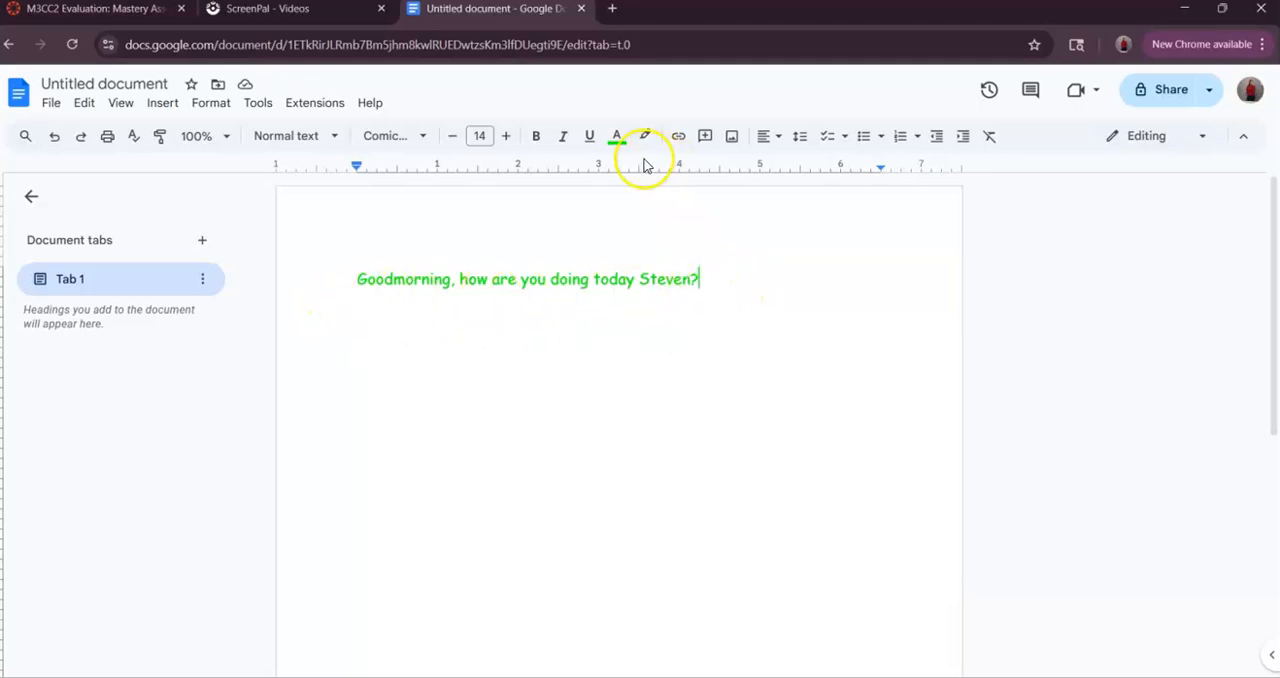
- Try a few green letters after the sentence, delete them, and set the text color at the cursor to black
left_click(900, 230)
type("he")
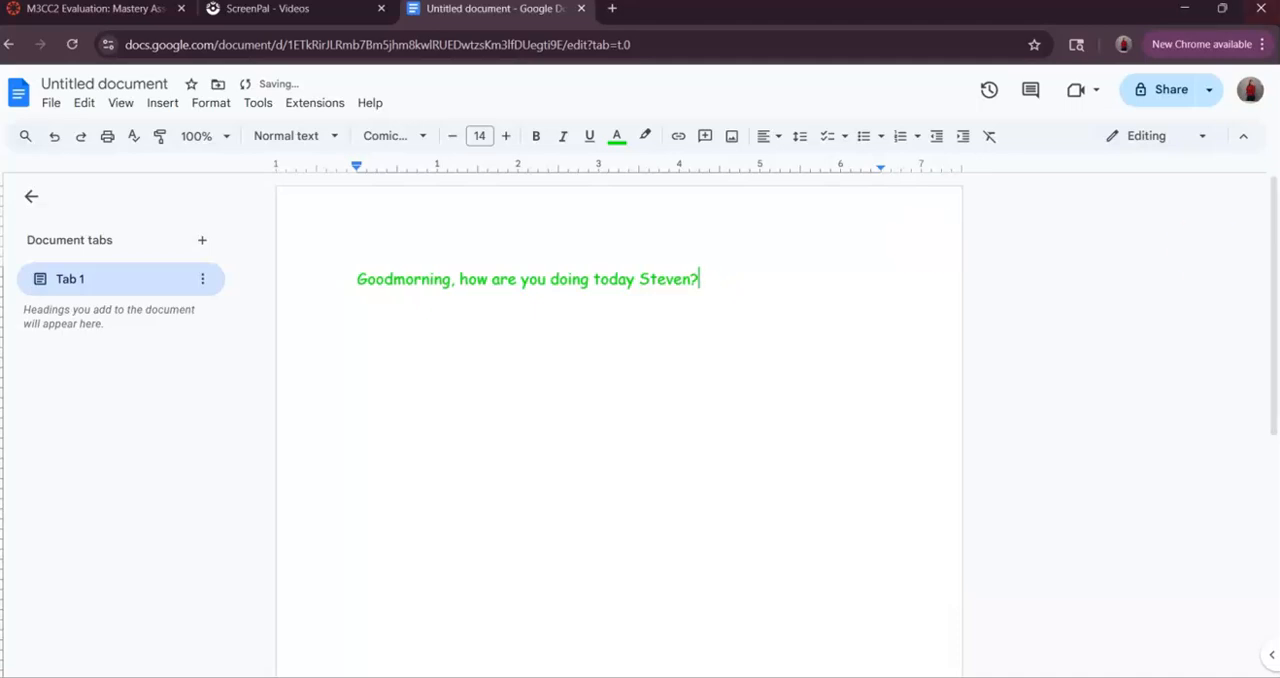
left_click(617, 136)
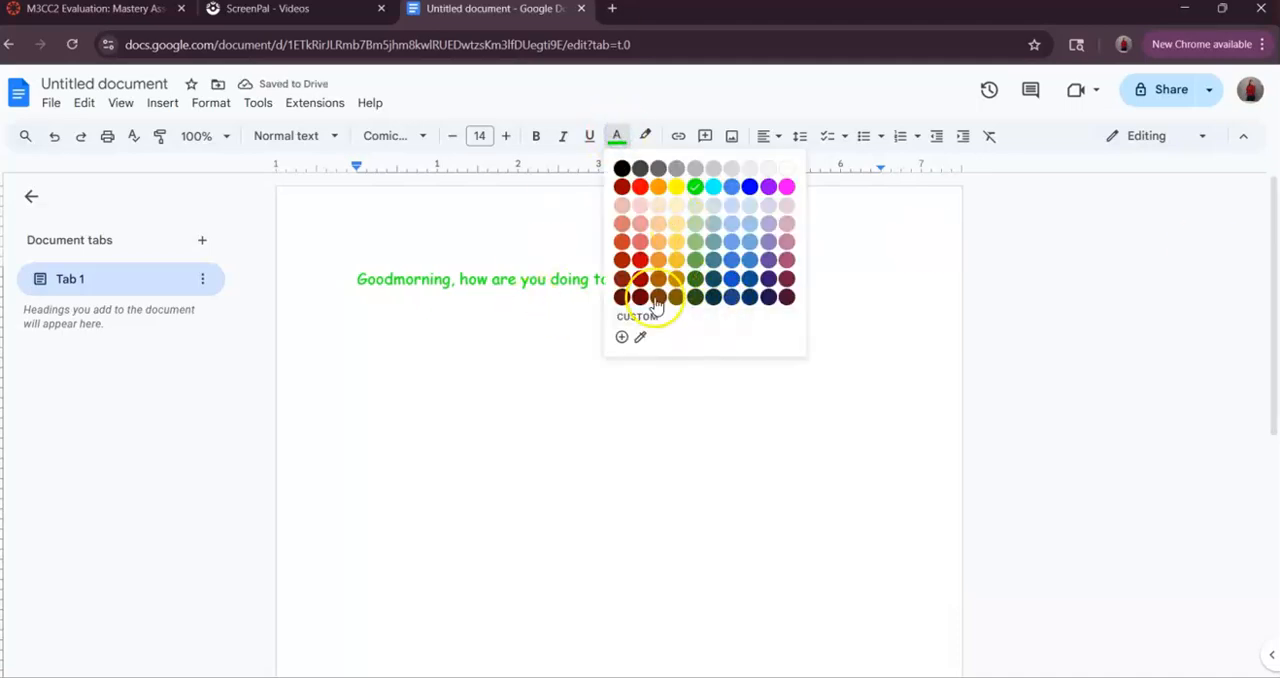
left_click(622, 168)
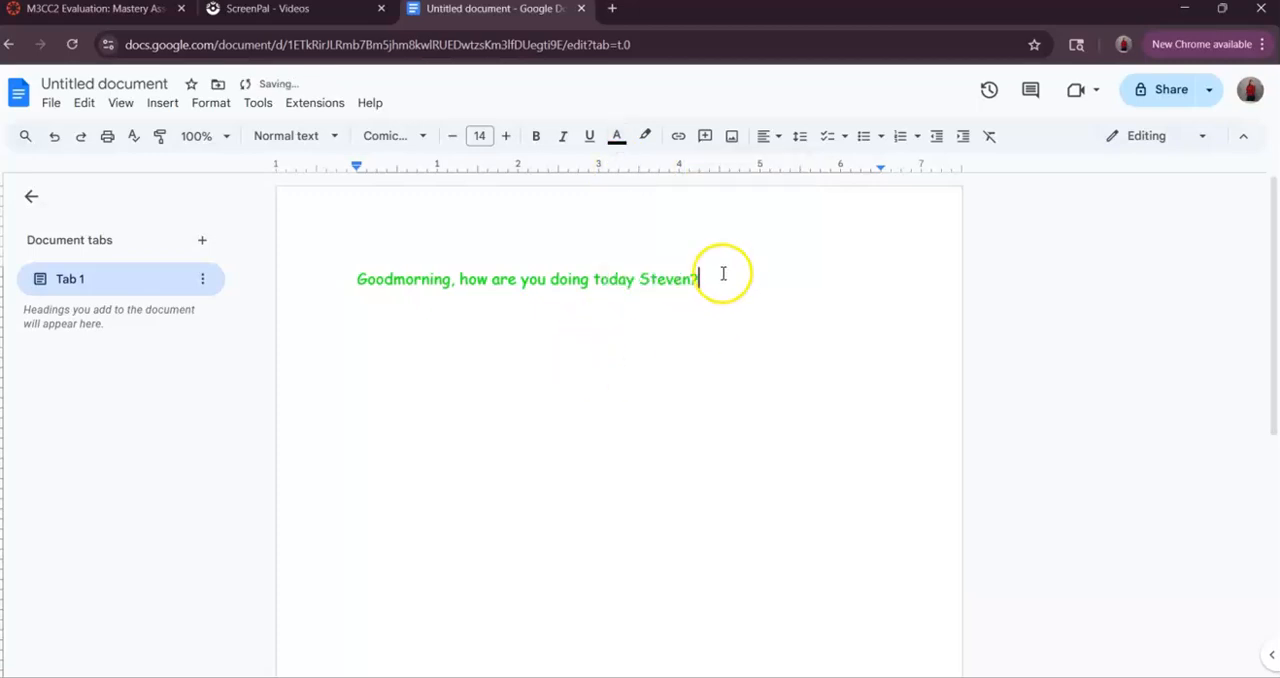
- Change the text color of the entire greeting sentence to black
left_click_drag(712, 278, 368, 283)
left_click(617, 136)
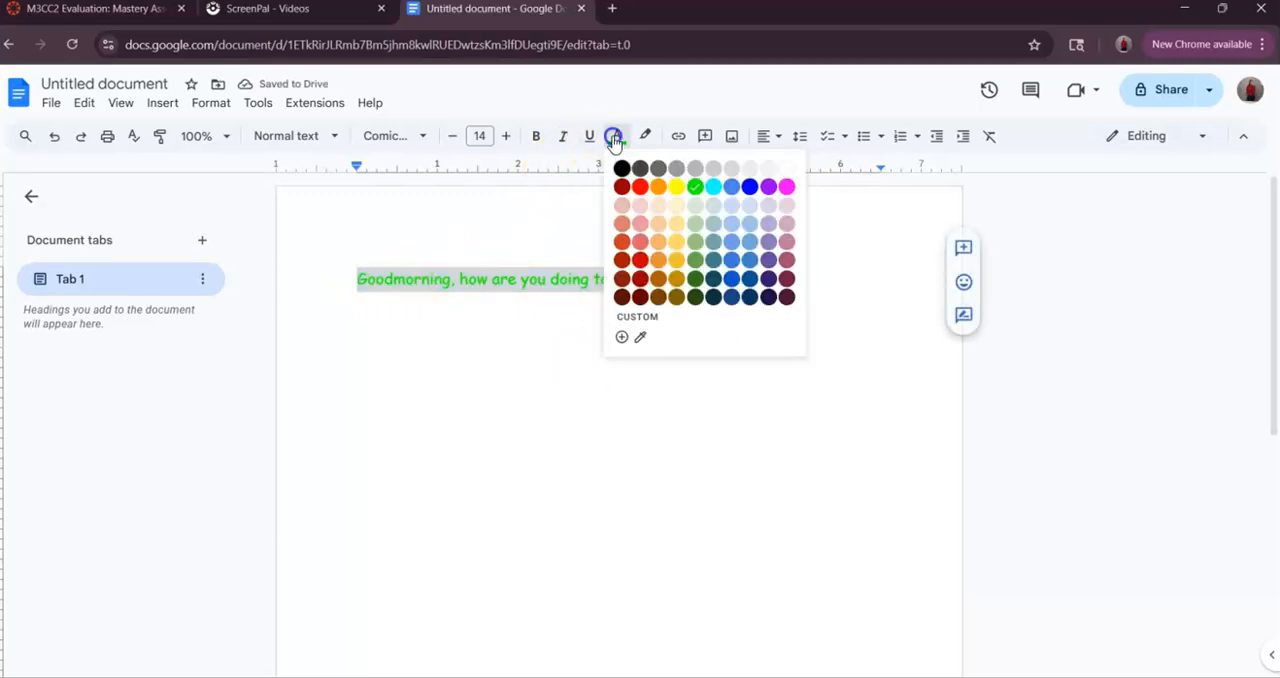
left_click(622, 168)
left_click(557, 378)
left_click(857, 267)
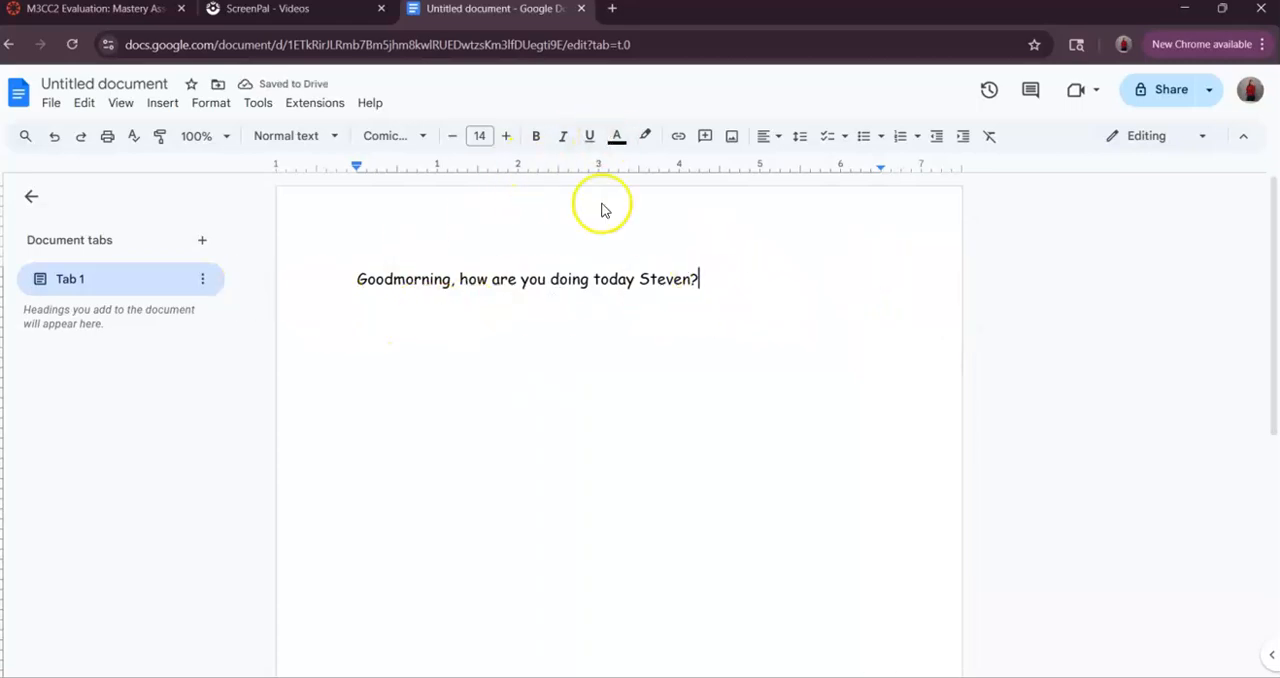
- Change the text color of the word "Goodmorning" to blue
left_click_drag(712, 281, 447, 281)
left_click(699, 265)
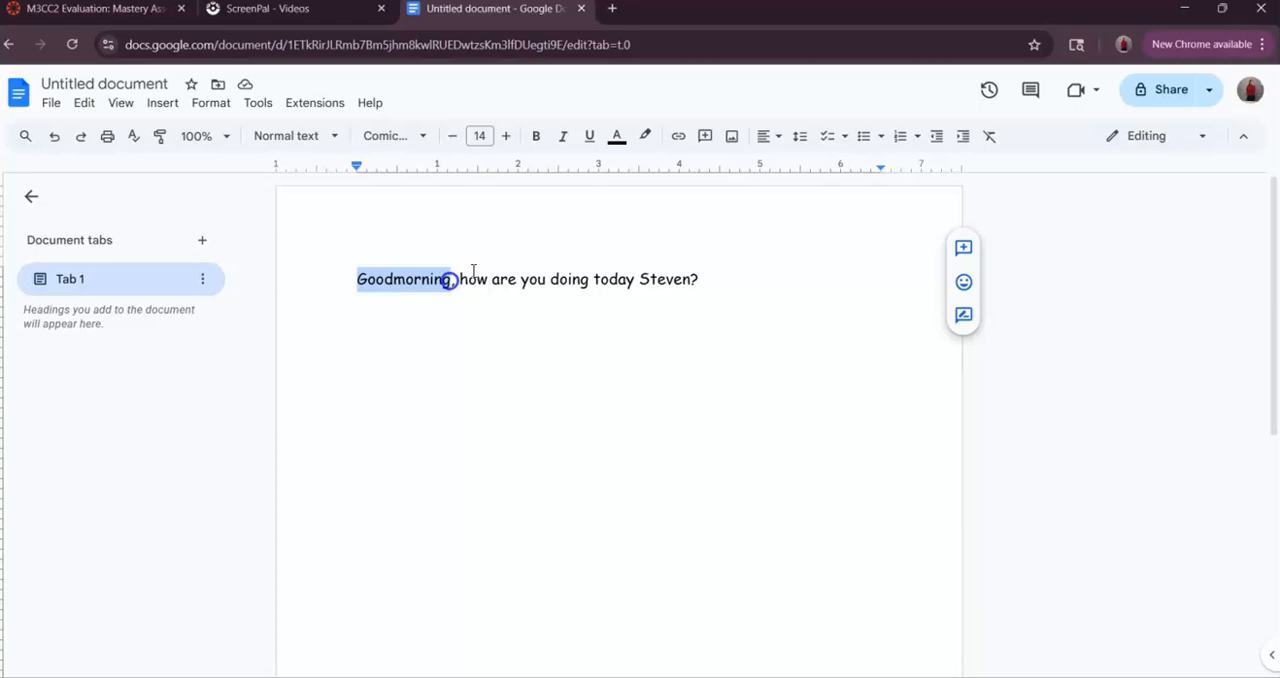
left_click(617, 135)
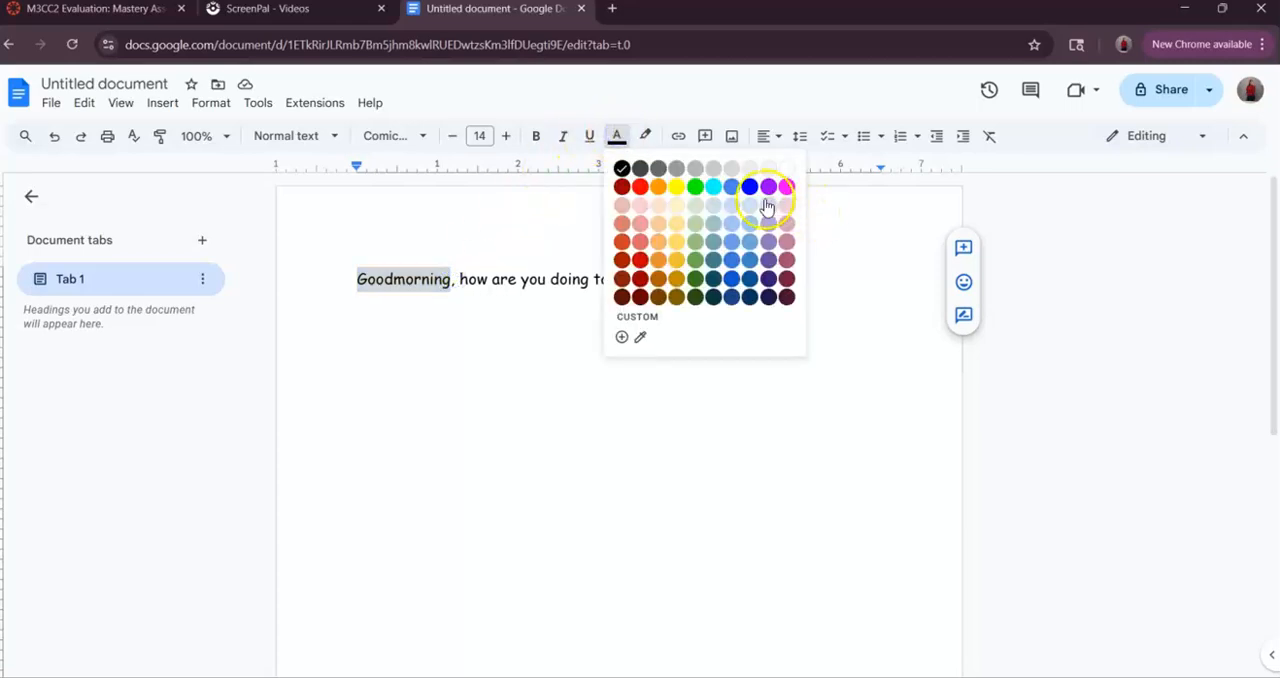
left_click(753, 188)
left_click(486, 329)
left_click(722, 291)
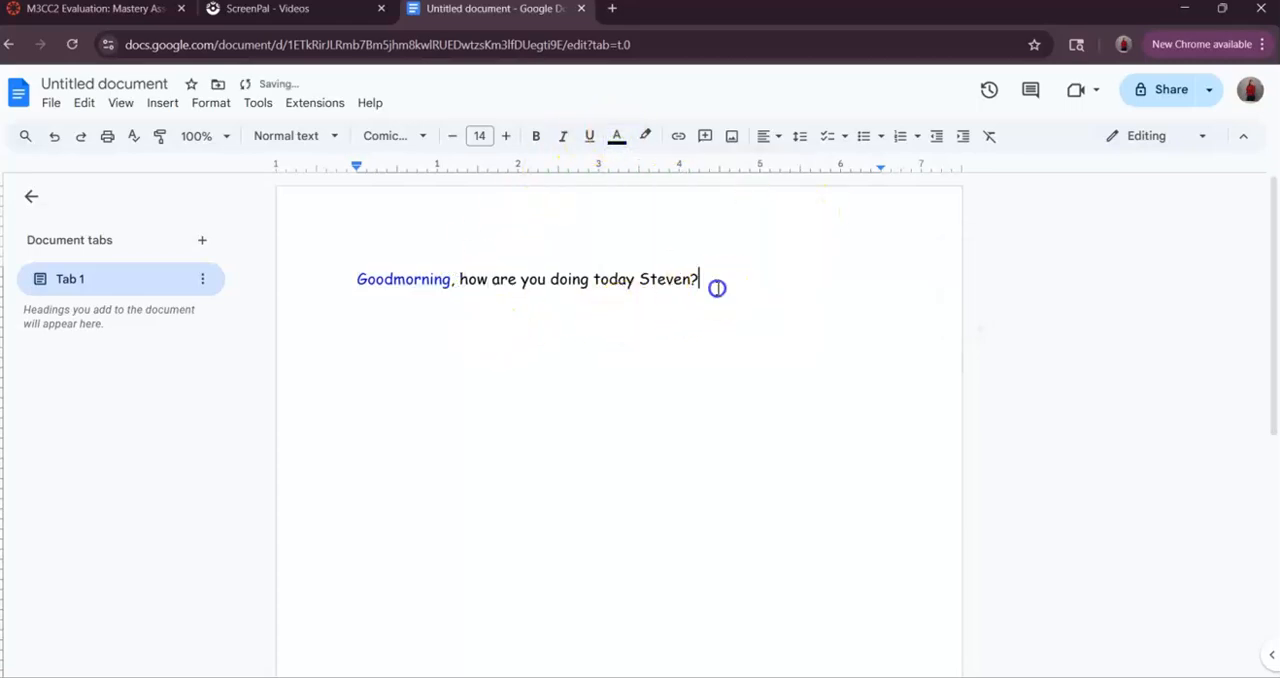
- Highlight the part of the greeting sentence after the comma in magenta
left_click_drag(717, 281, 521, 280)
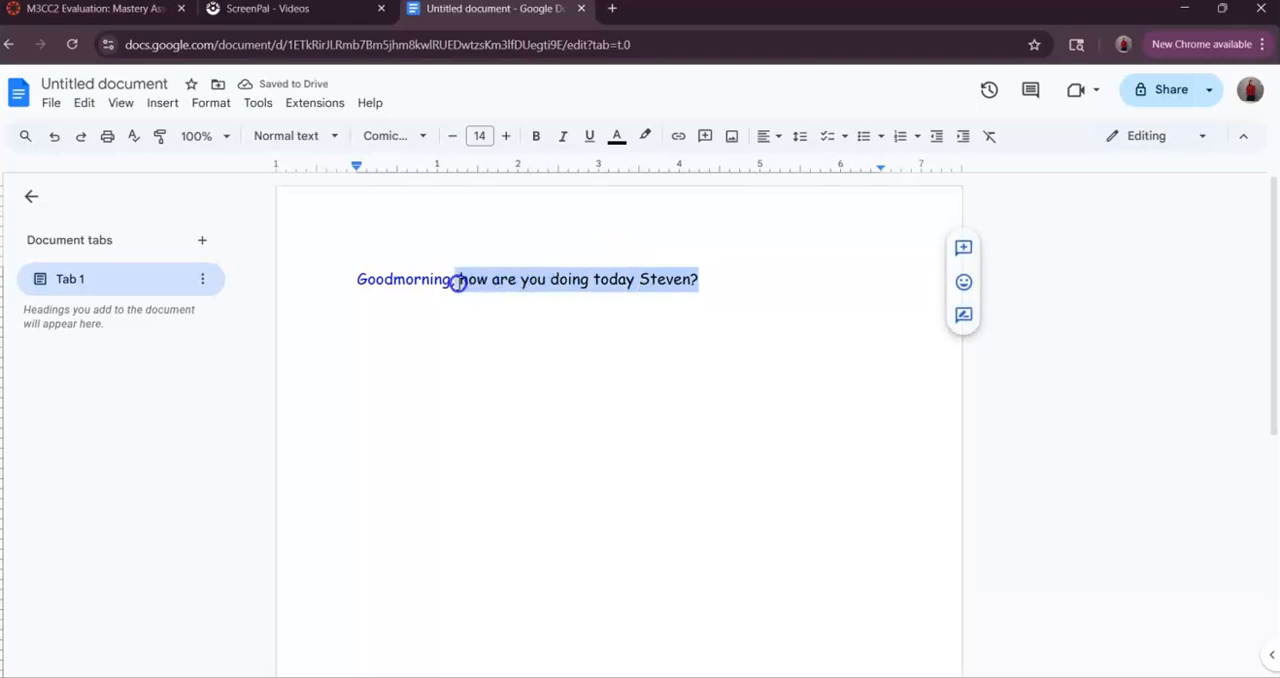
left_click(645, 135)
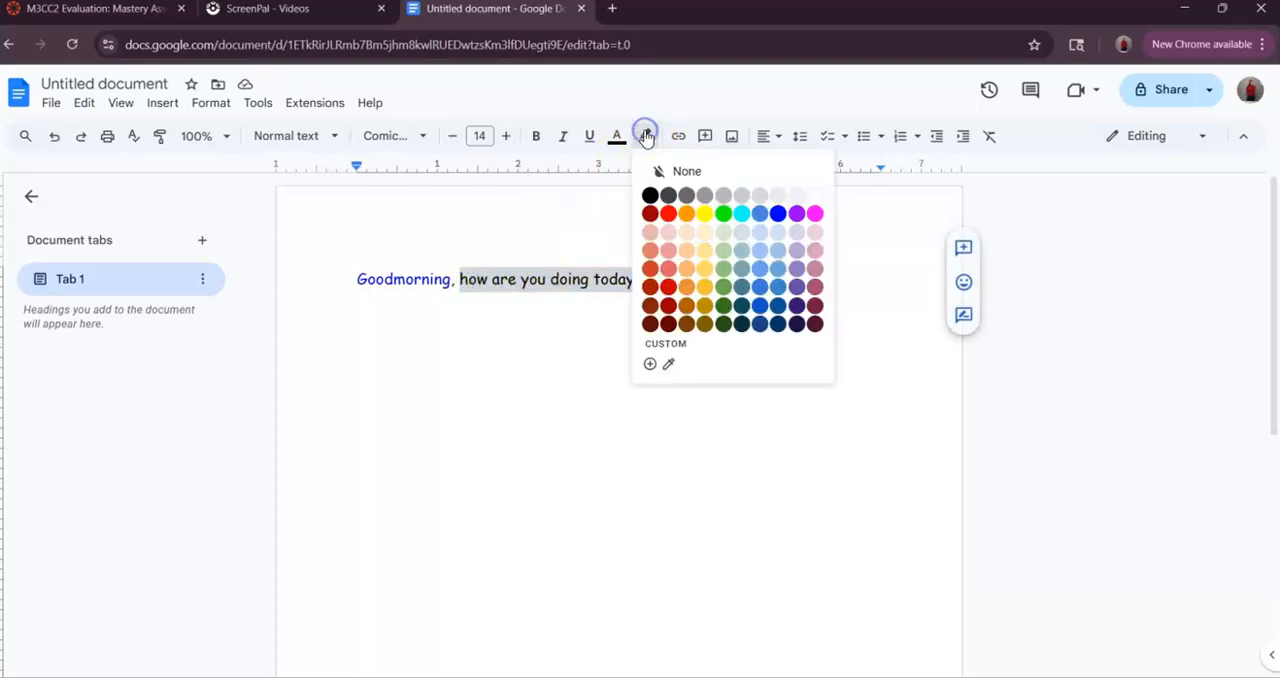
left_click(813, 213)
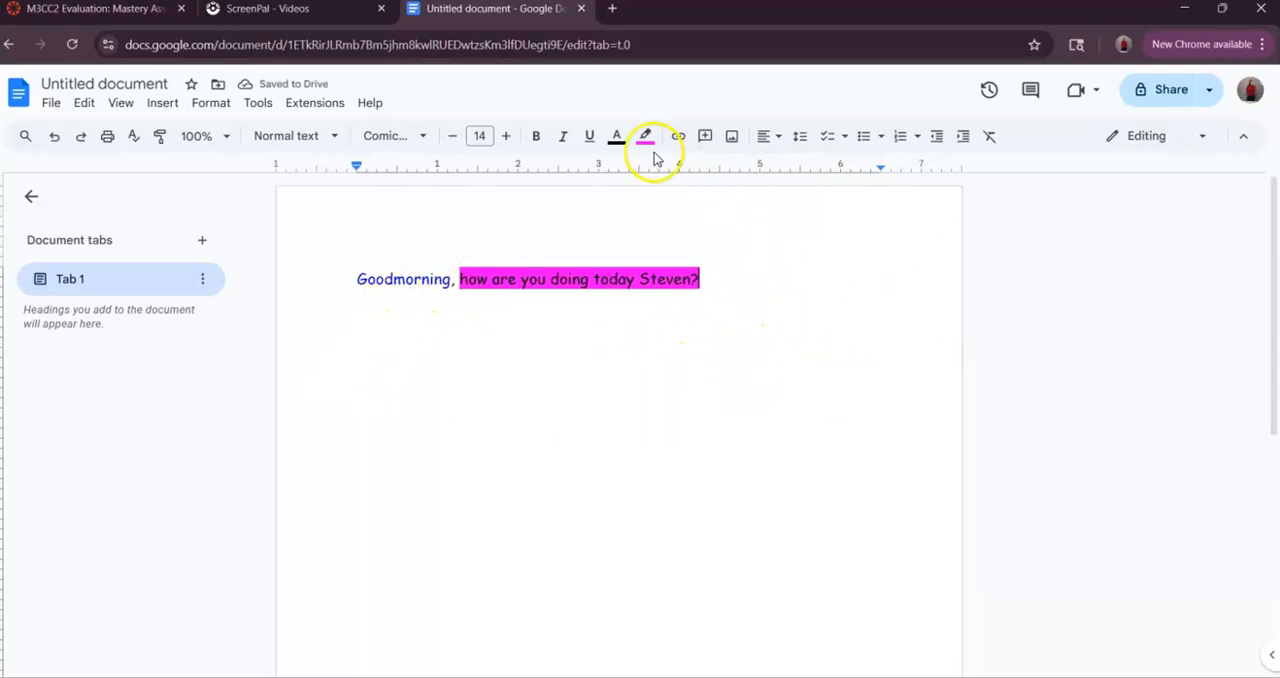
left_click(421, 279)
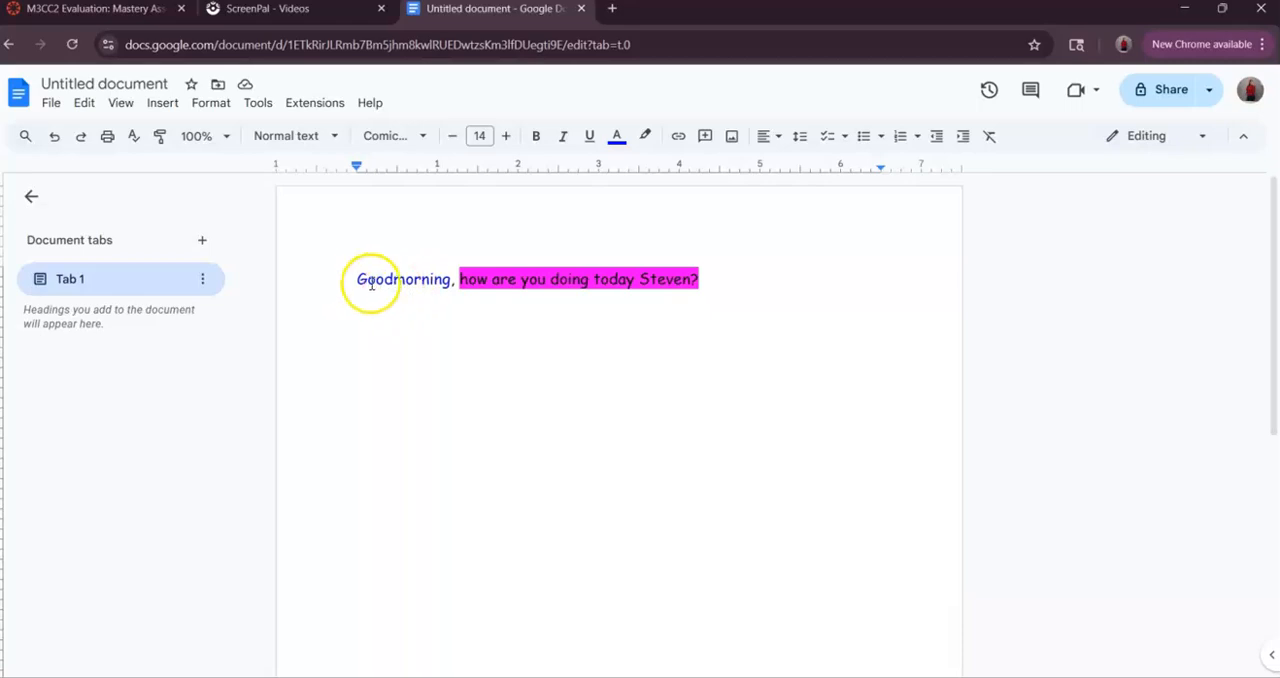
left_click(736, 274)
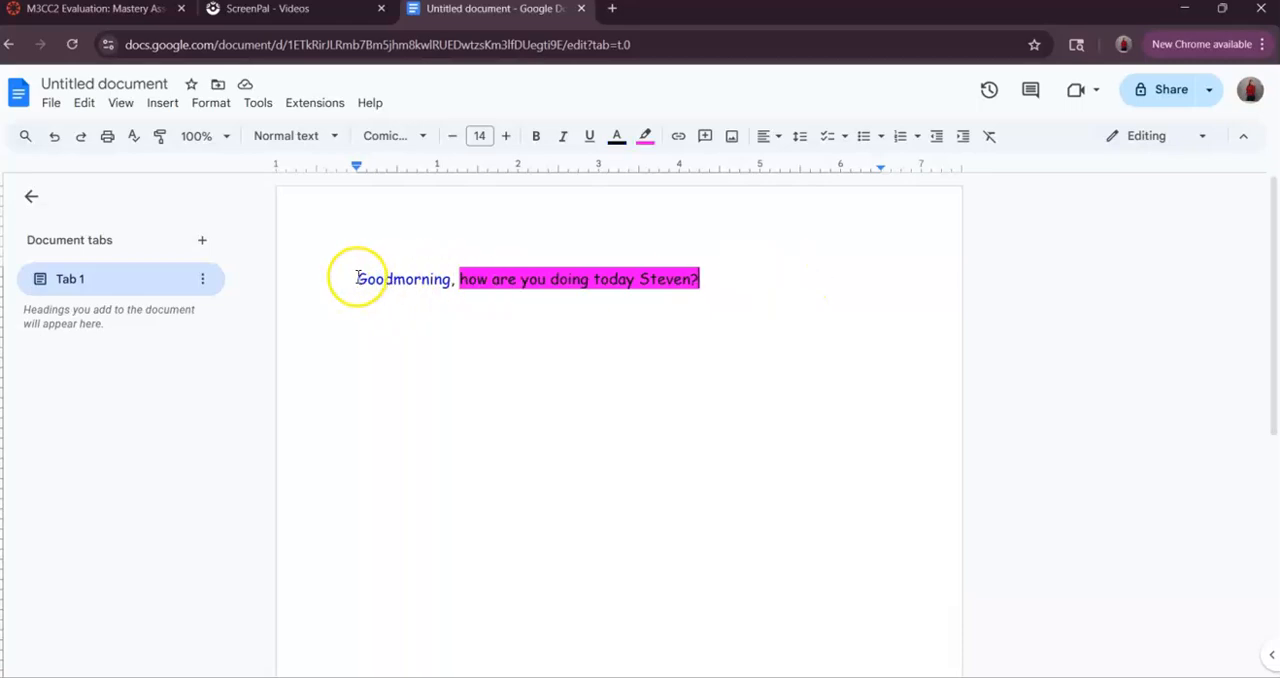
- Highlight the word "Goodmorning" in magenta as well
left_click_drag(357, 277, 431, 277)
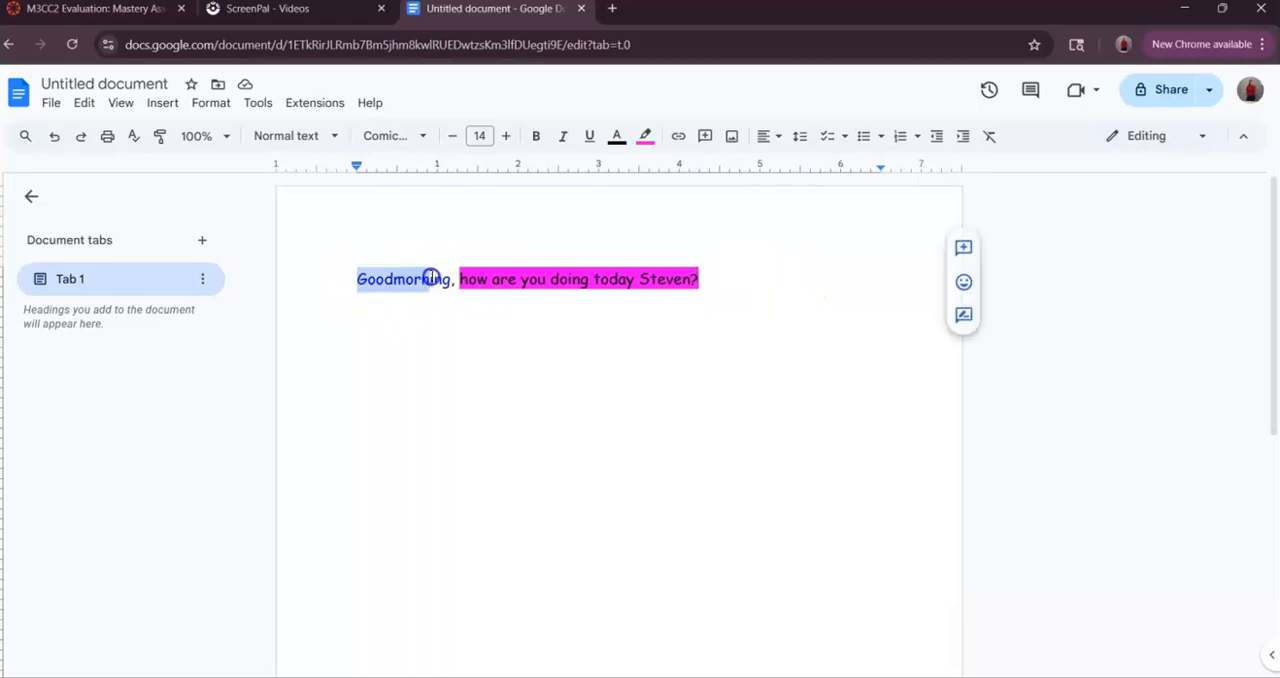
left_click(645, 136)
left_click(606, 342)
left_click(735, 298)
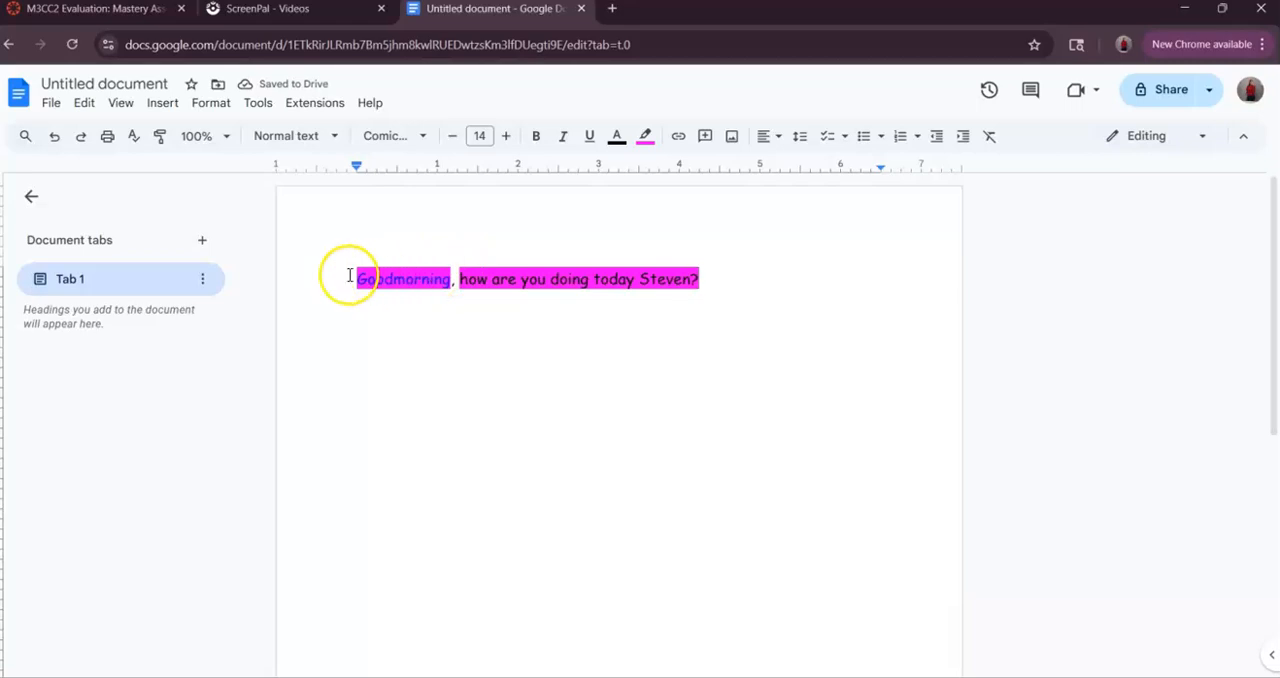
- Remove the highlight from "Goodmorning" and from the rest of the greeting sentence
double_click(430, 278)
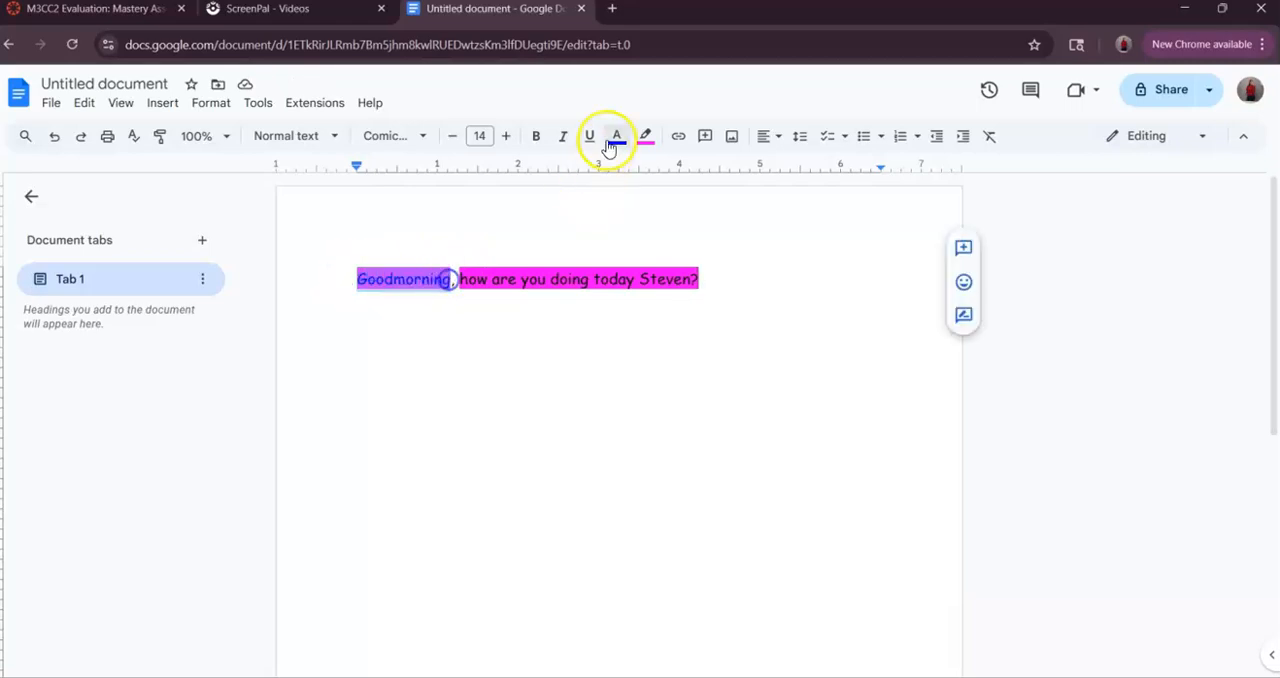
left_click(645, 137)
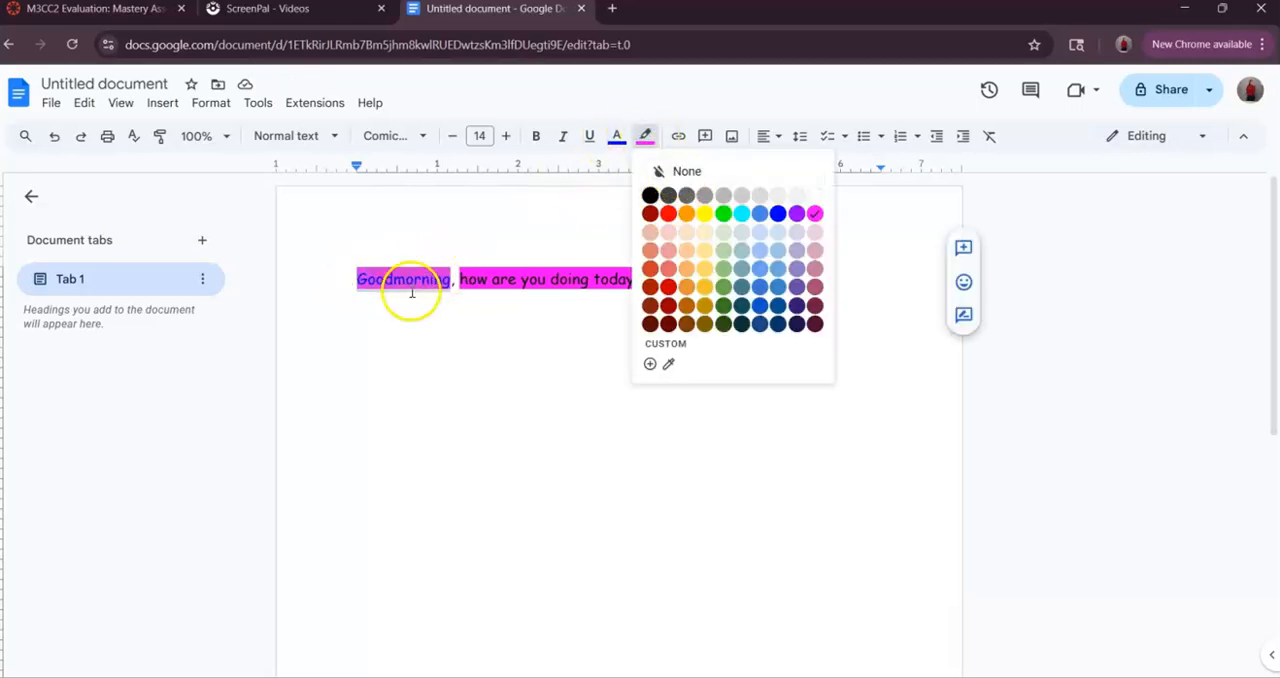
left_click(697, 172)
left_click_drag(700, 279, 460, 279)
left_click(645, 136)
left_click(680, 172)
left_click(635, 314)
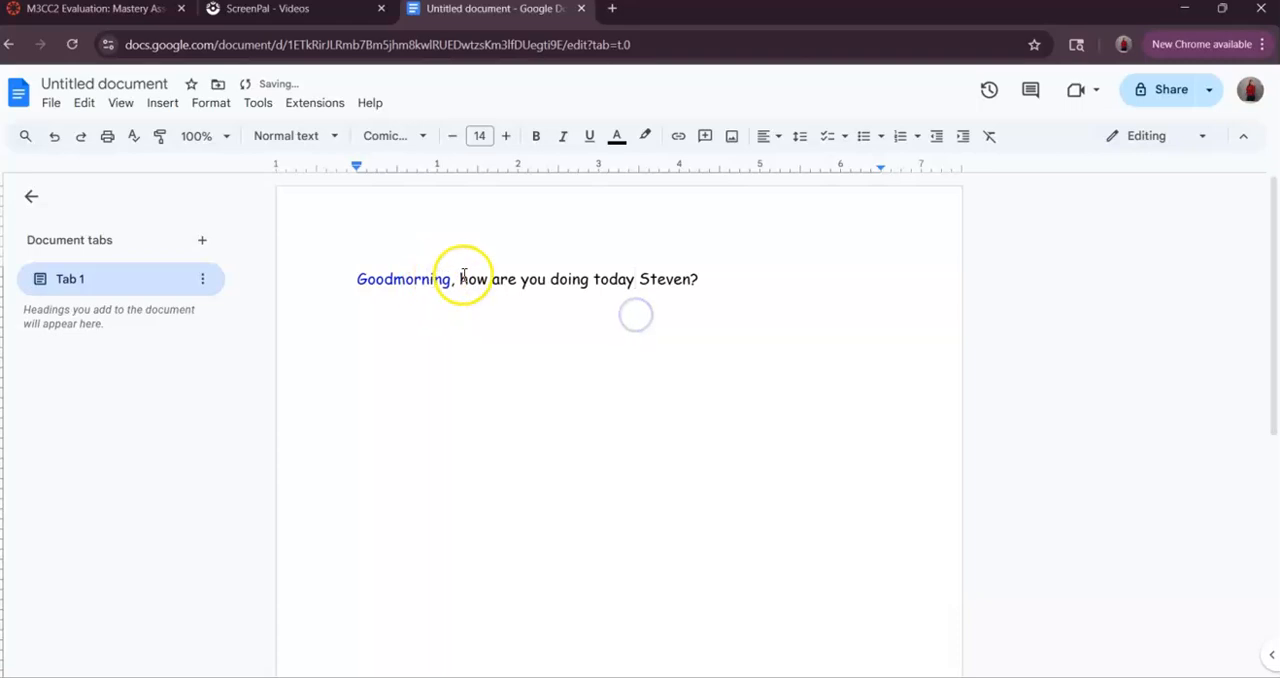
- Set the text color of the whole word "Goodmorning", including its first letter, back to black
left_click_drag(444, 279, 360, 277)
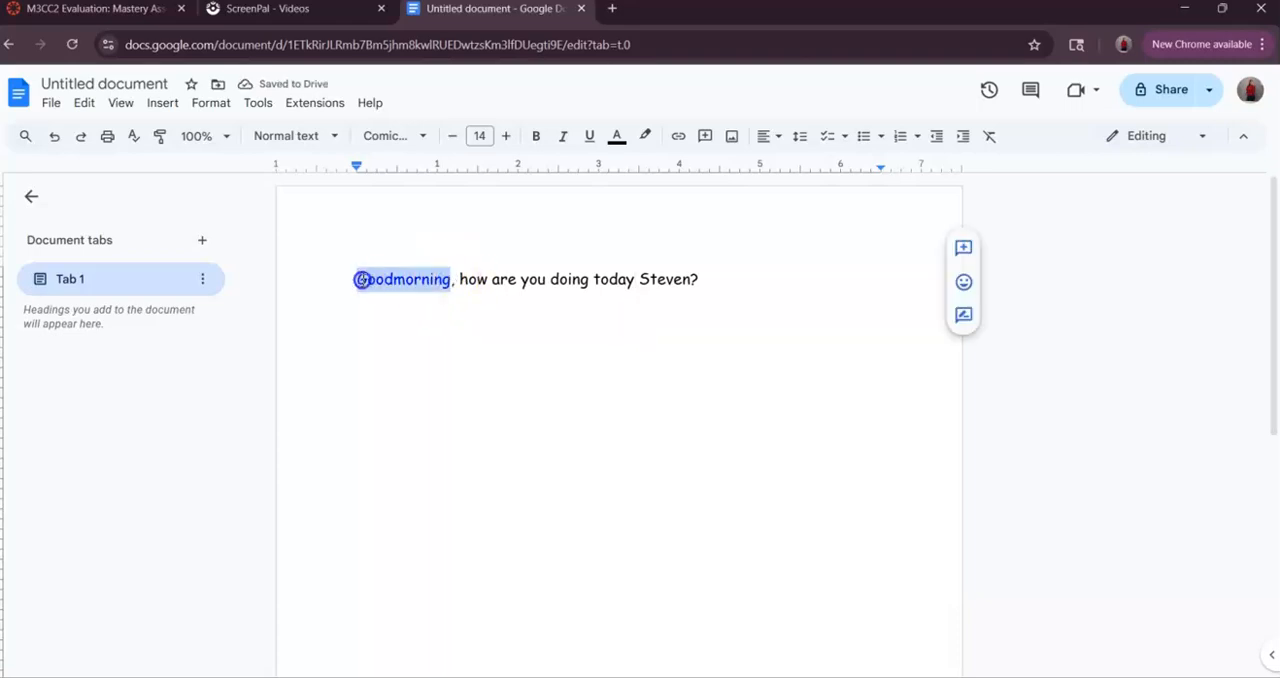
left_click(618, 137)
left_click(622, 169)
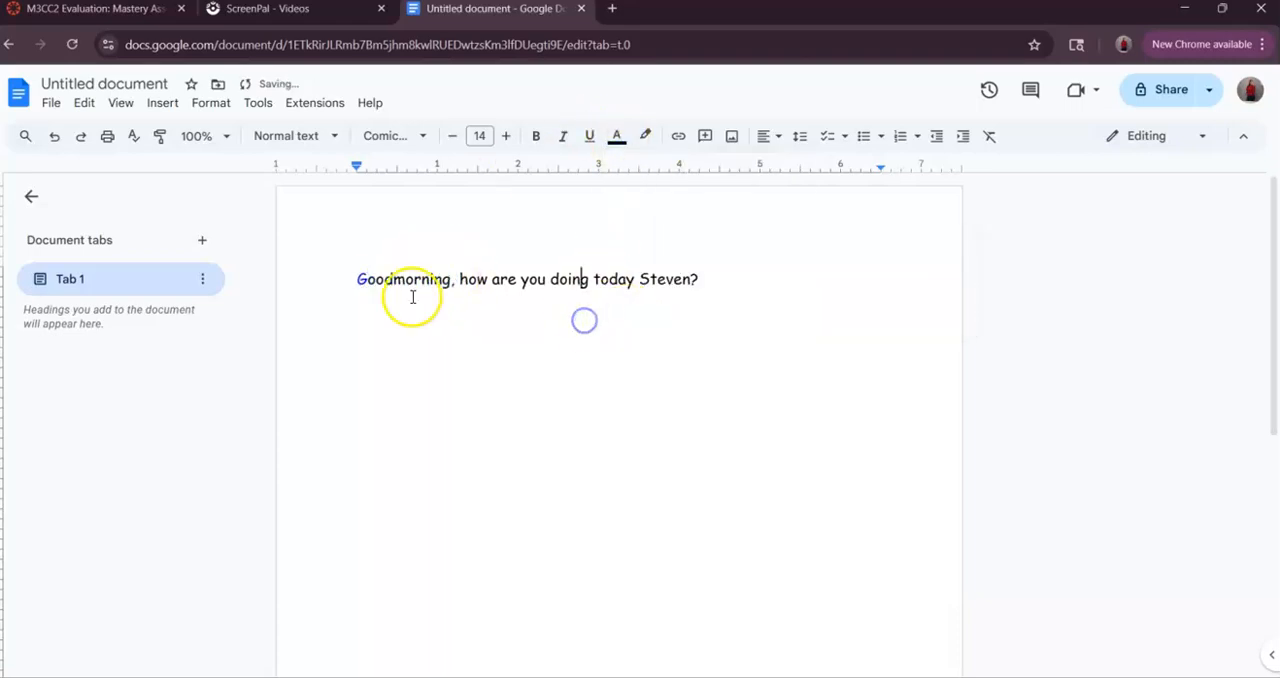
left_click(364, 278)
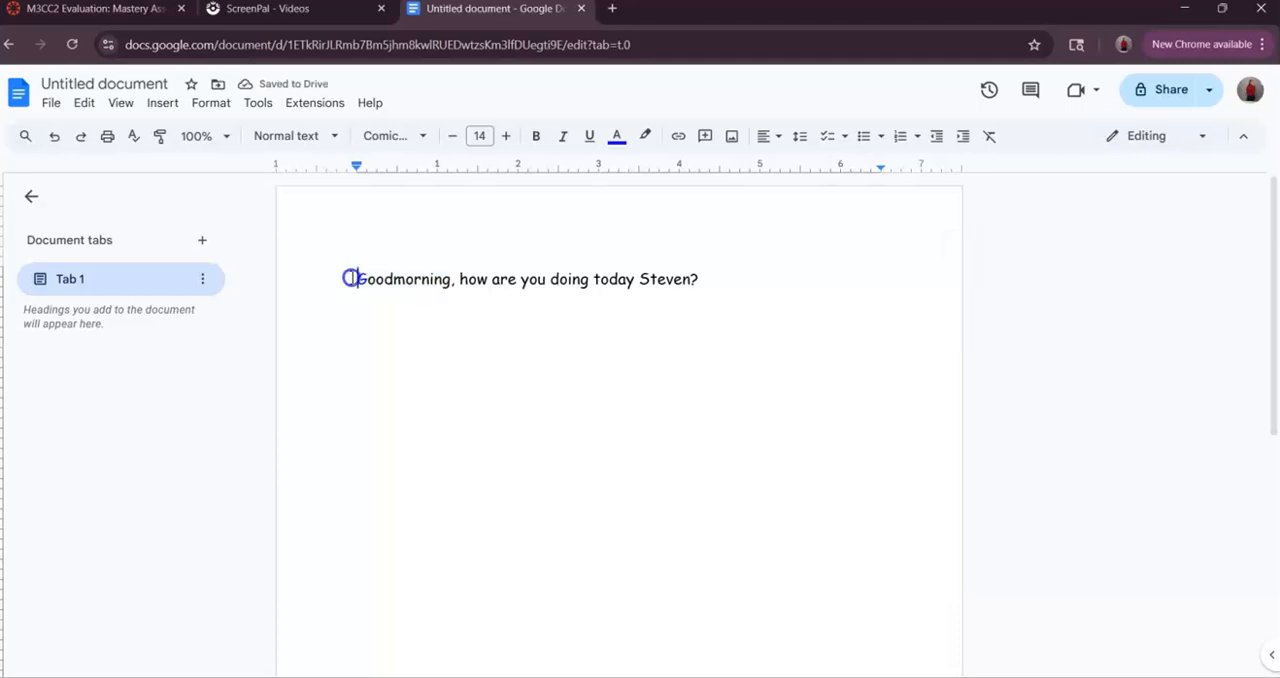
left_click(617, 137)
left_click(621, 168)
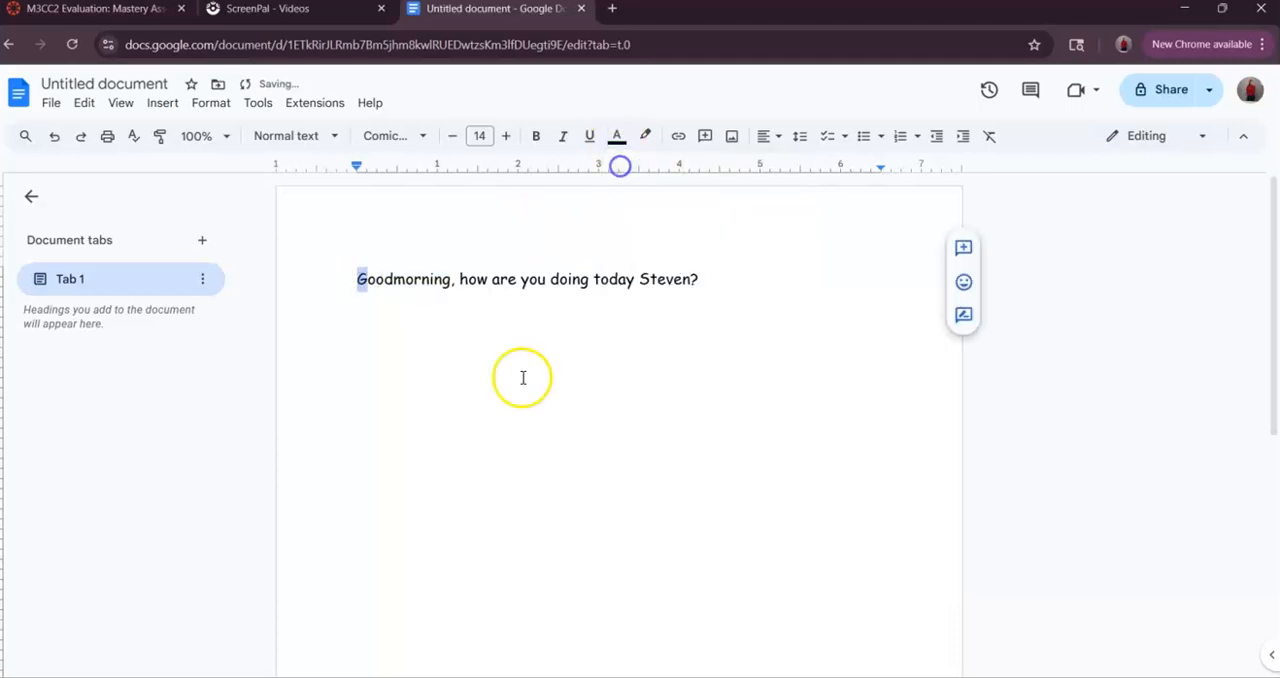
left_click(517, 385)
- Add the title line "Google Docs Examples" above the greeting sentence and center it
left_click(829, 278)
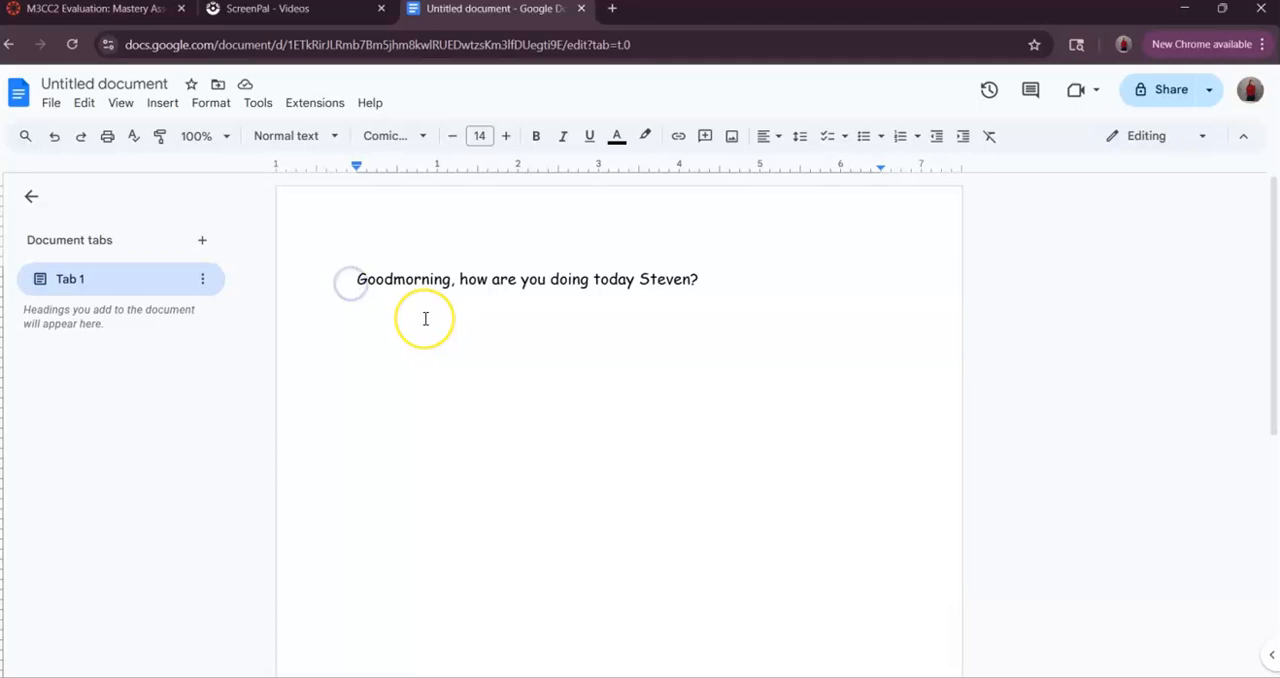
key("Return")
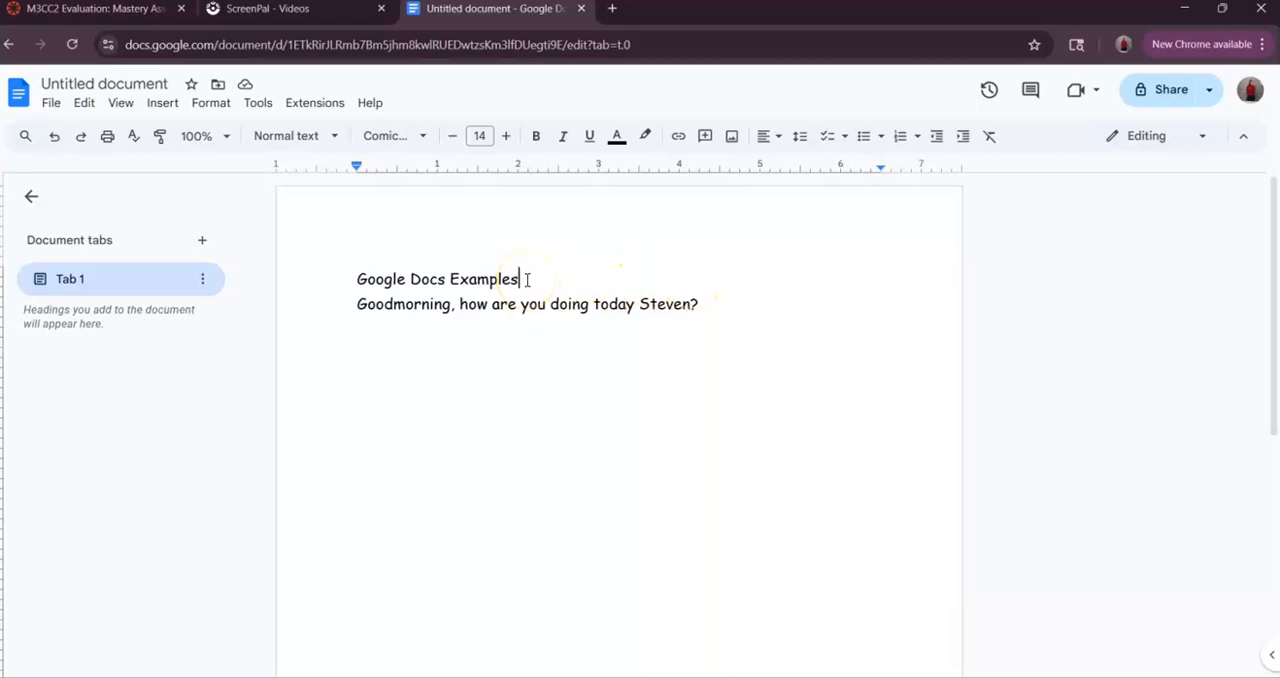
left_click_drag(521, 279, 350, 266)
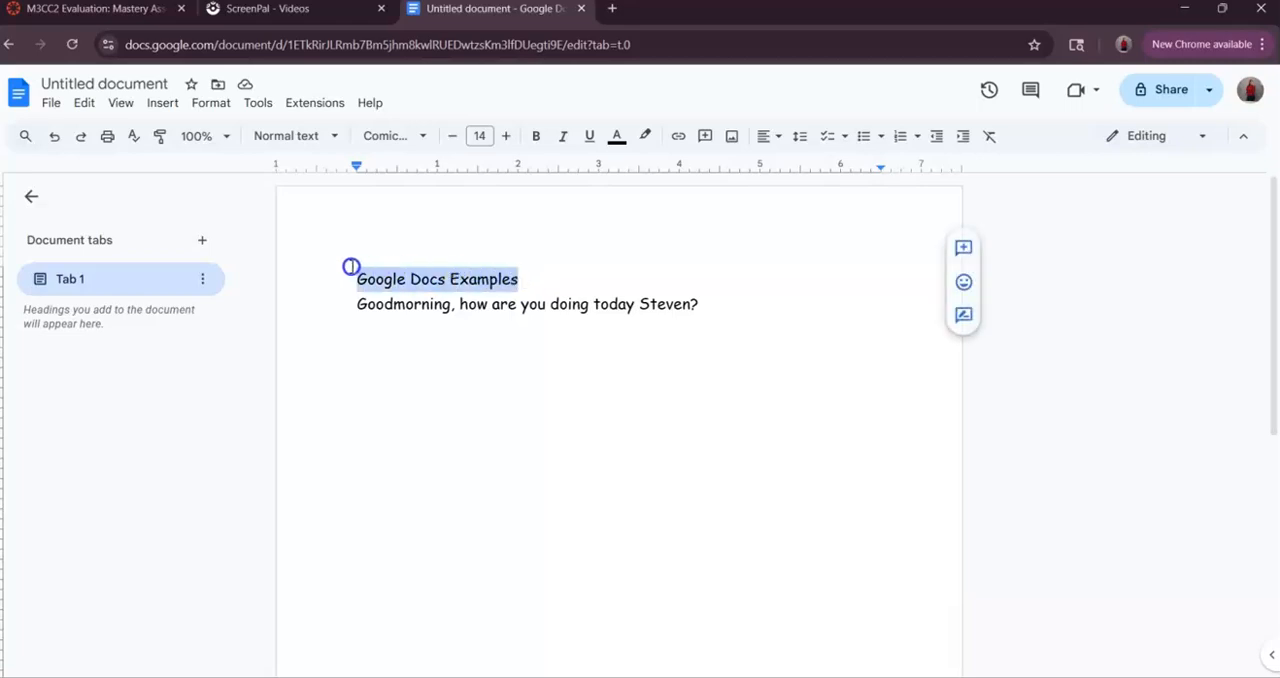
left_click(781, 136)
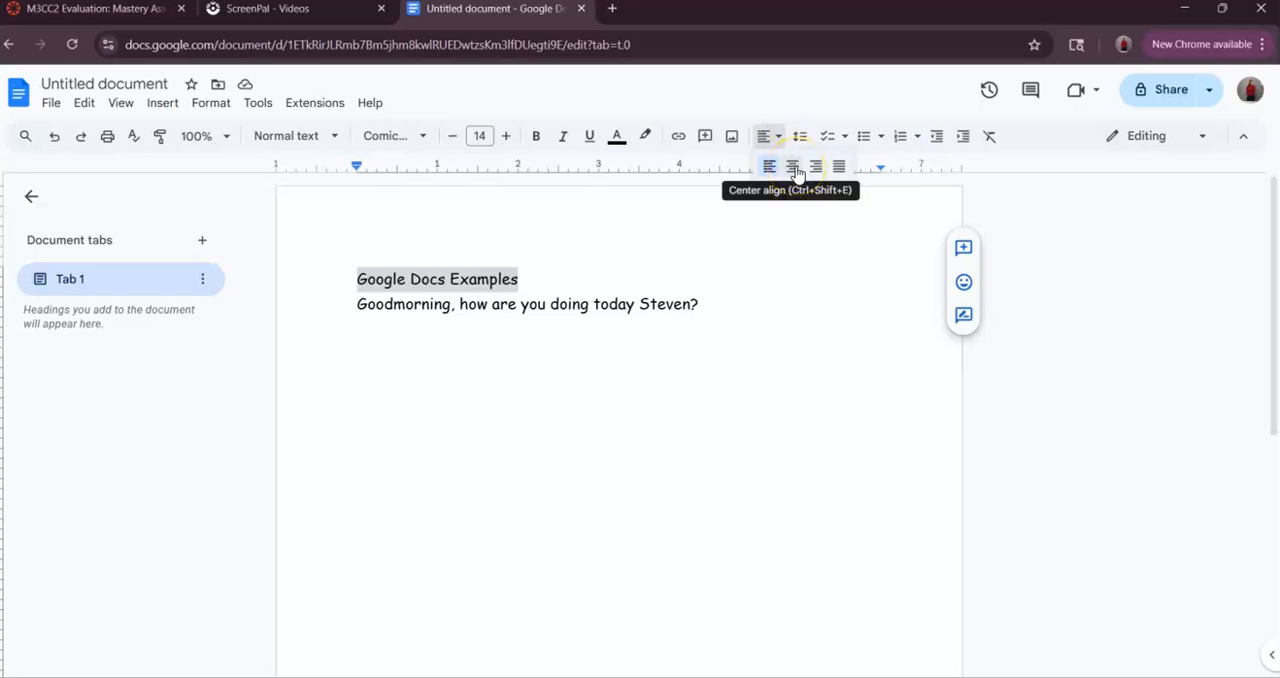
left_click(793, 167)
- Try right, justified and left alignment on the "Google Docs Examples" title line
left_click(780, 136)
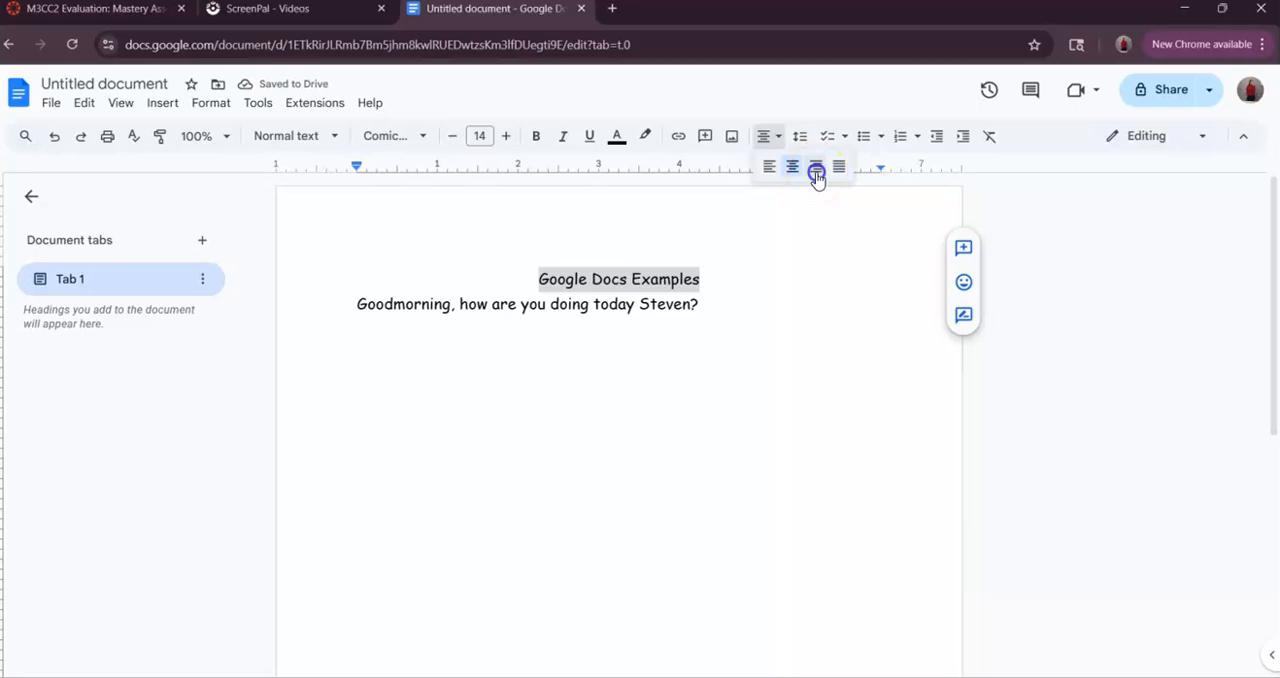
left_click(816, 168)
left_click(772, 137)
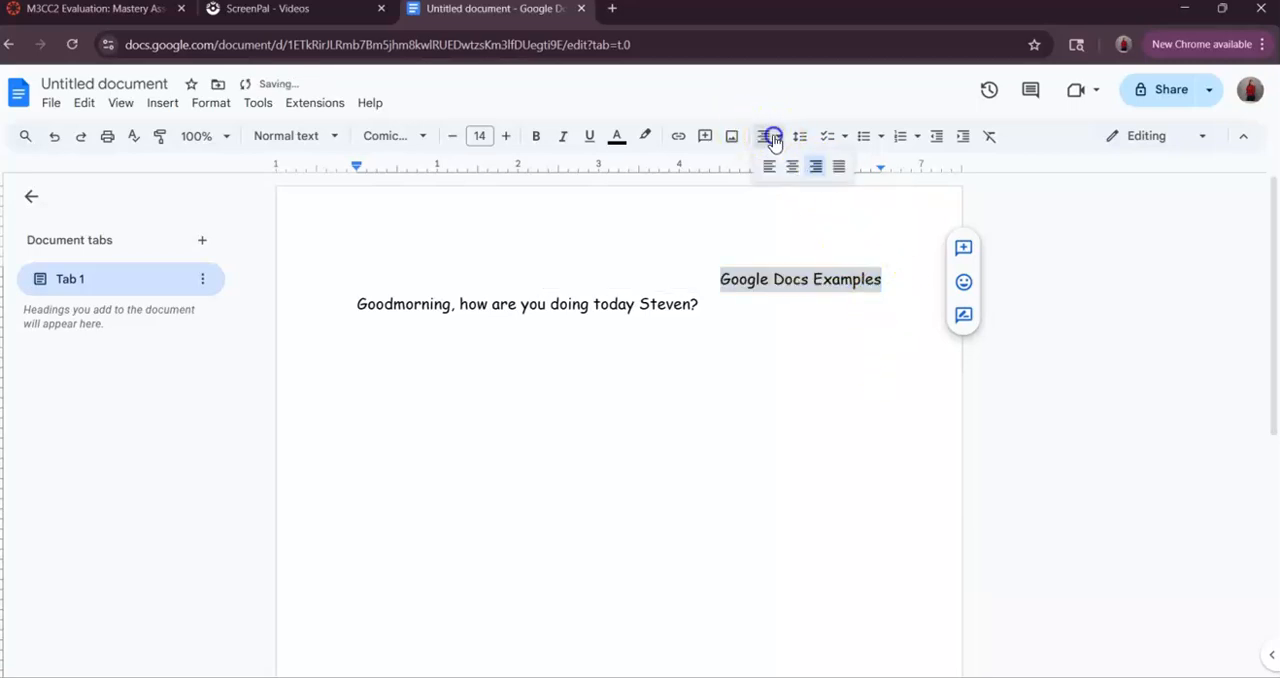
left_click(837, 167)
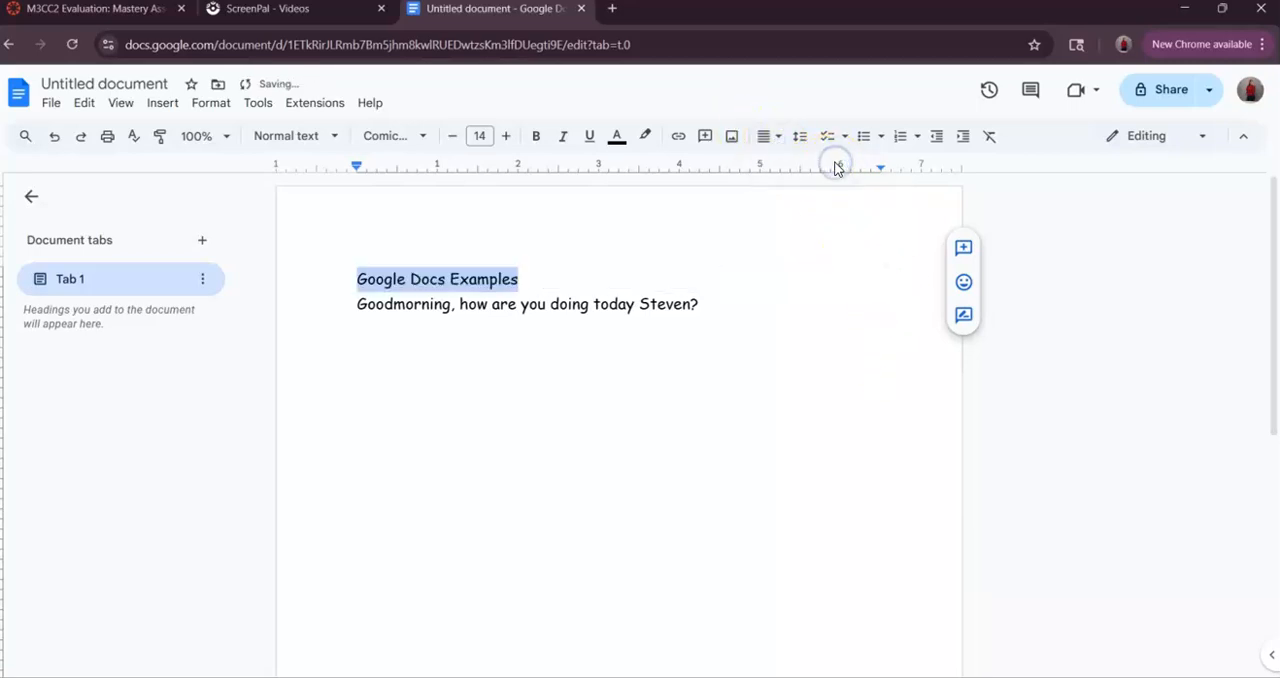
left_click(769, 138)
left_click(769, 167)
- Center the "Google Docs Examples" title line again
left_click(776, 138)
left_click(792, 167)
left_click(778, 138)
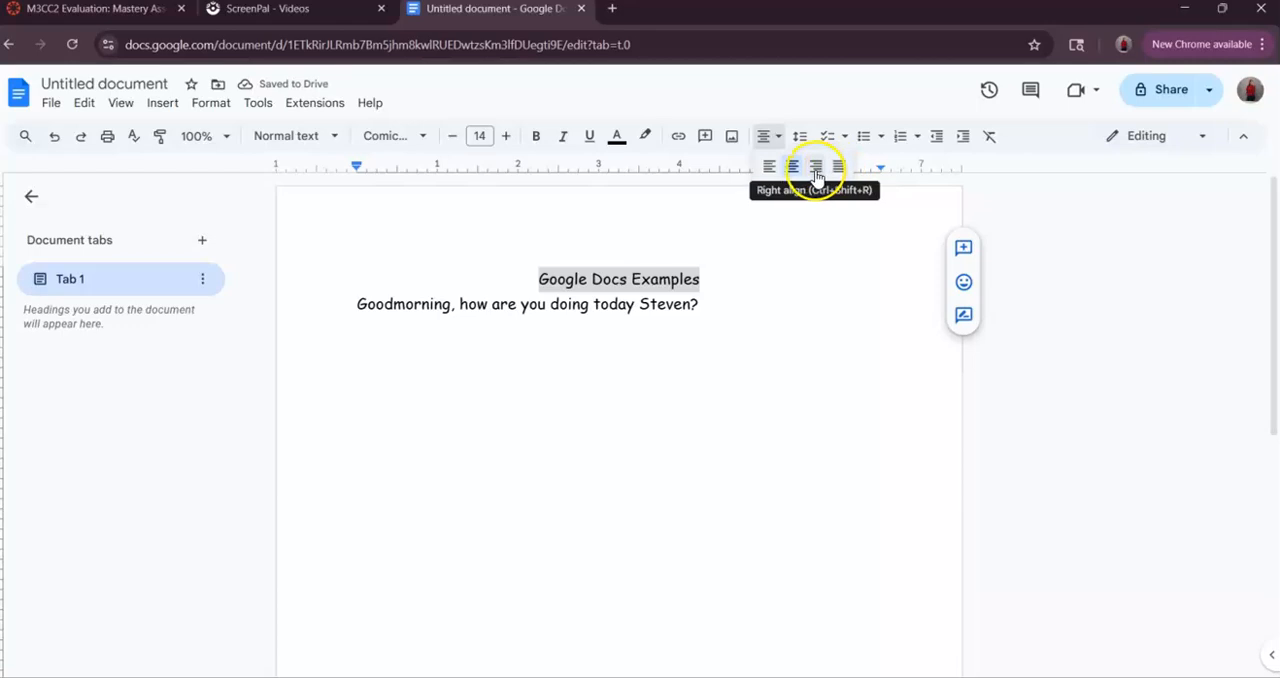
left_click(794, 165)
left_click(733, 270)
left_click(699, 307)
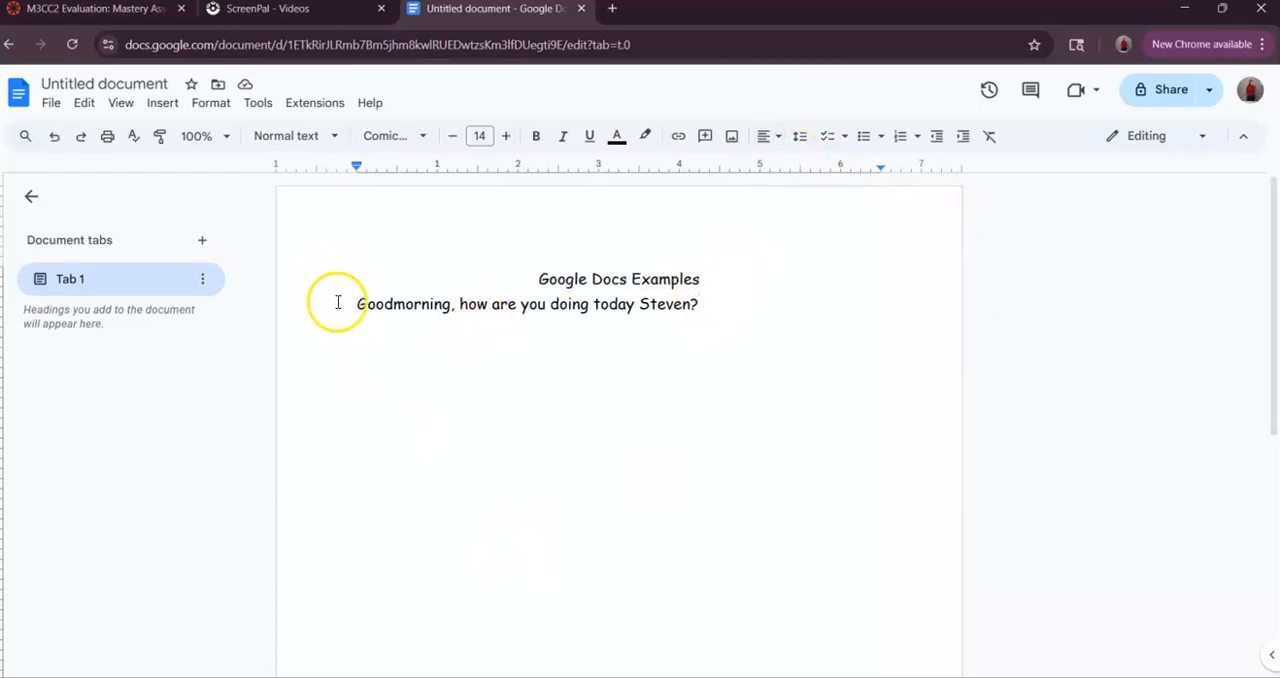
- Try center and right alignment on the greeting sentence and return it to left alignment
left_click_drag(350, 302, 700, 307)
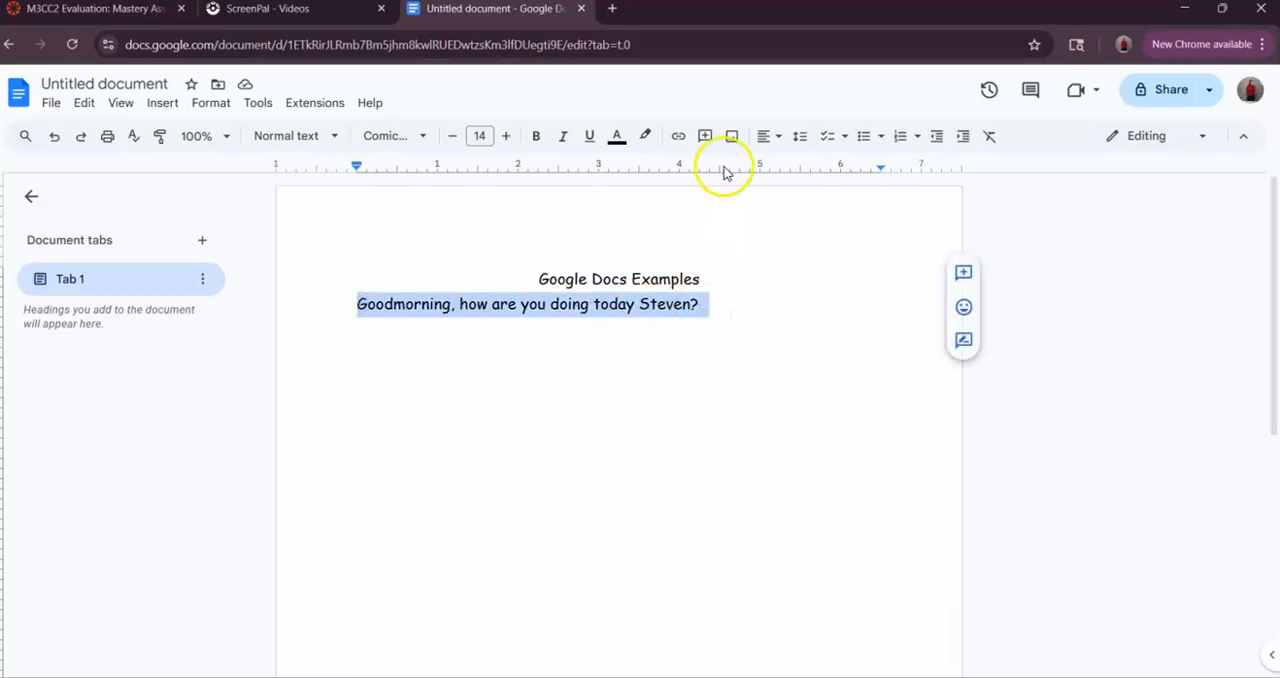
left_click(781, 140)
left_click(790, 166)
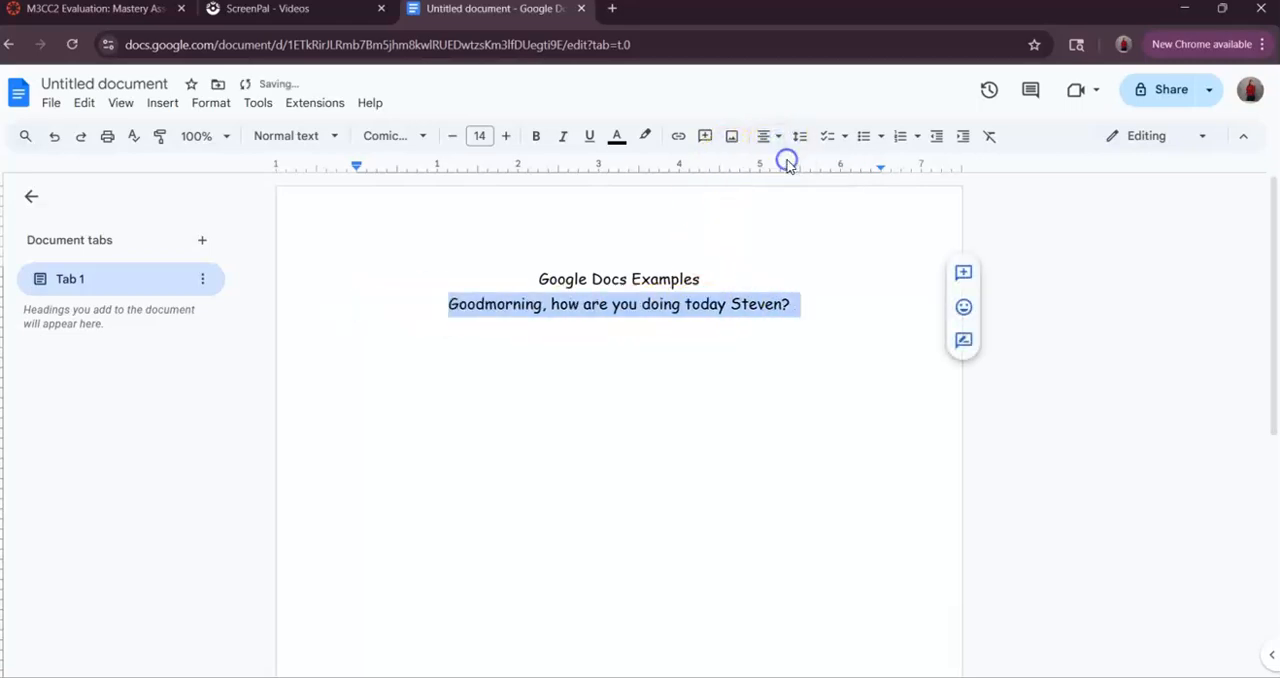
left_click(777, 141)
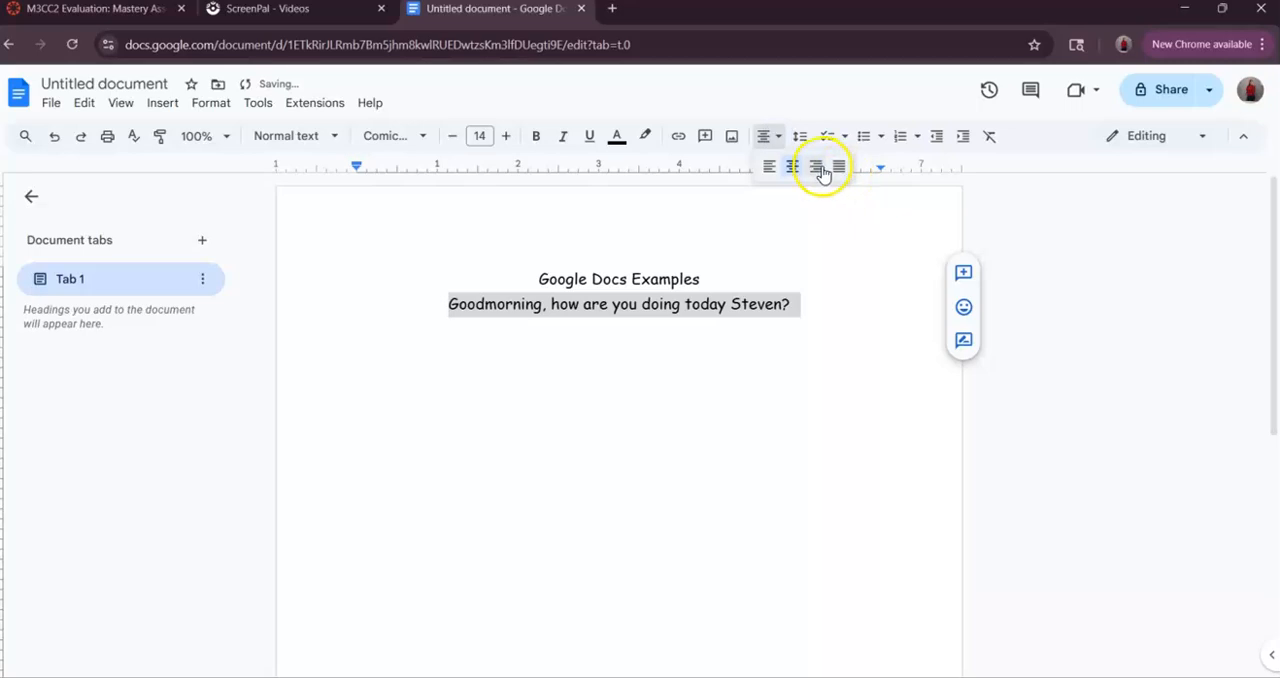
left_click(811, 167)
left_click(766, 140)
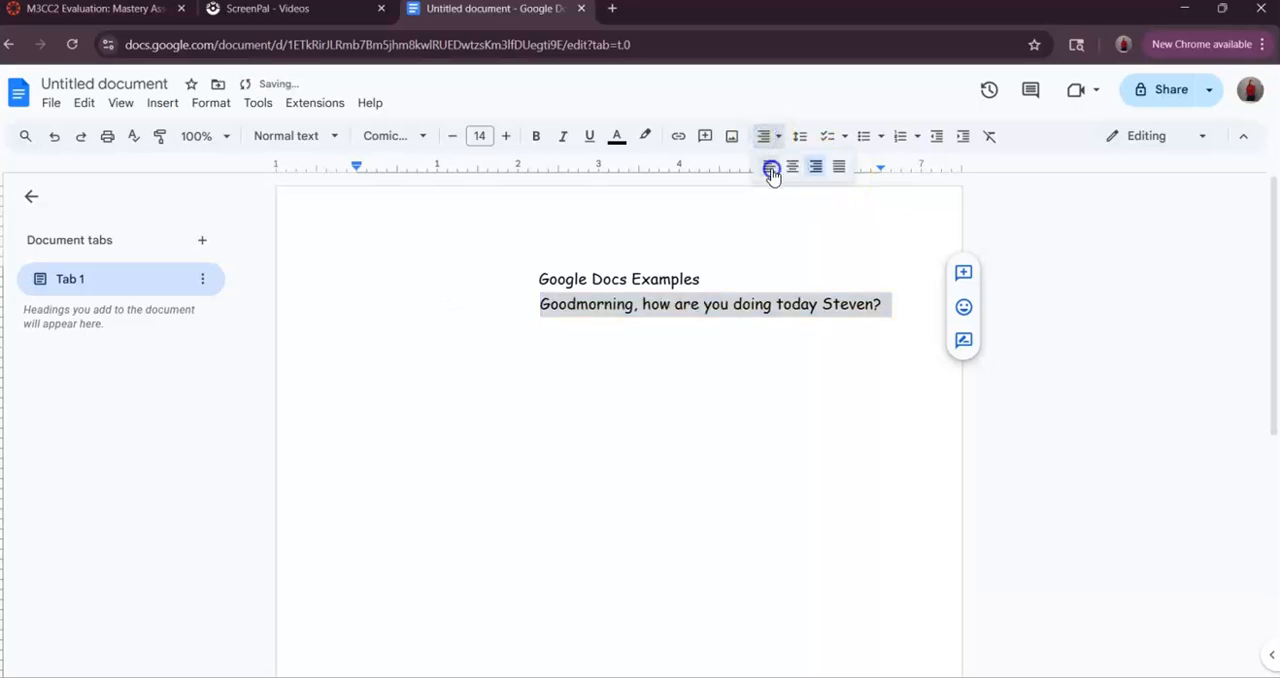
left_click(771, 171)
left_click(554, 366)
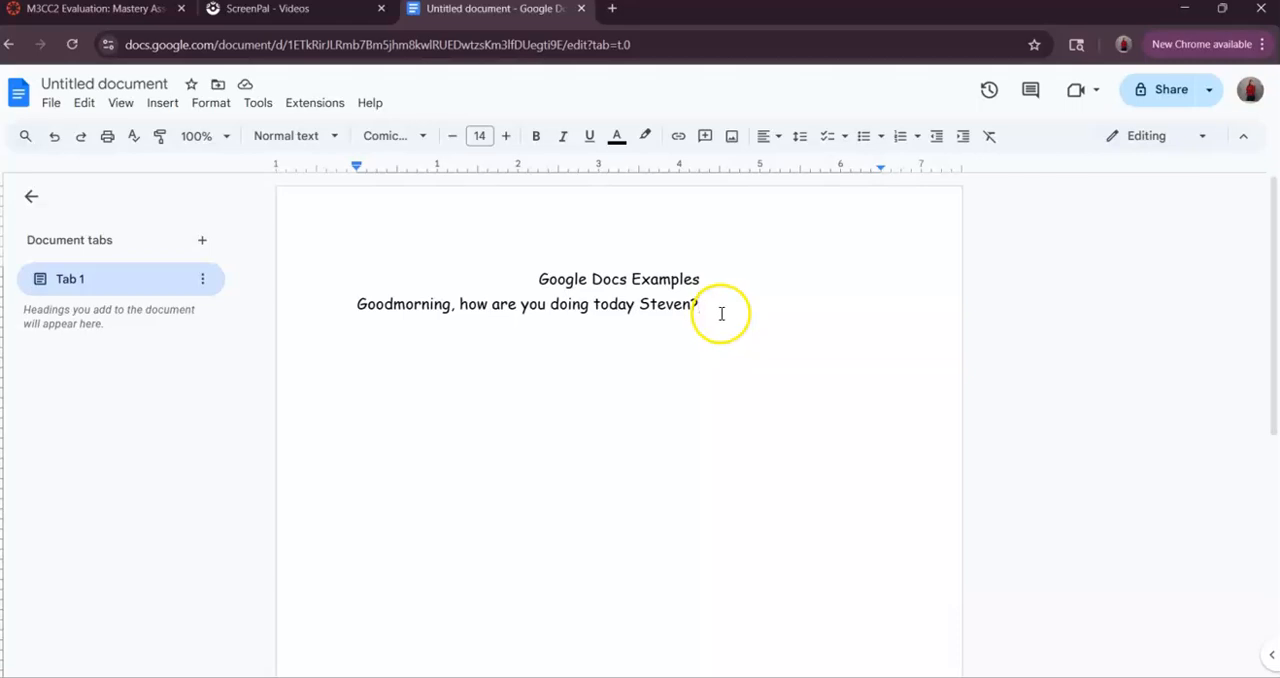
- Look over the line spacing options, and add the line "Im doing amazing, I just got coffee." below the greeting, correcting "Im" to "I'm"
left_click(801, 138)
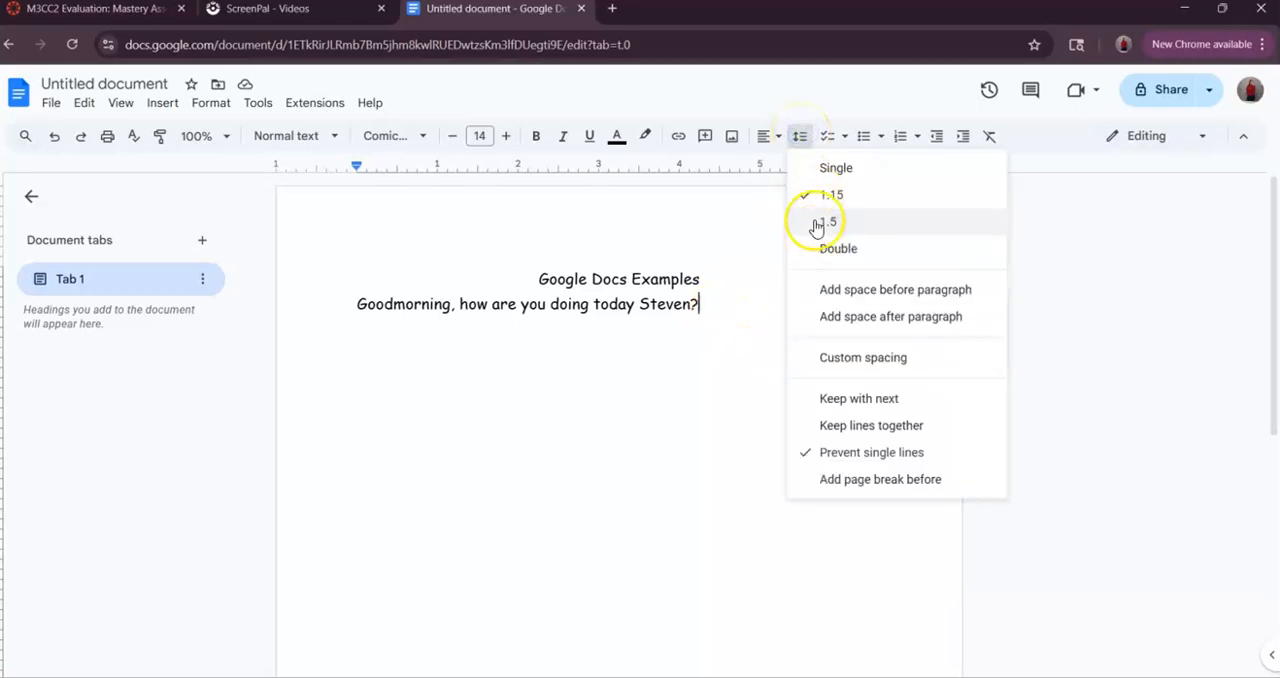
left_click(714, 301)
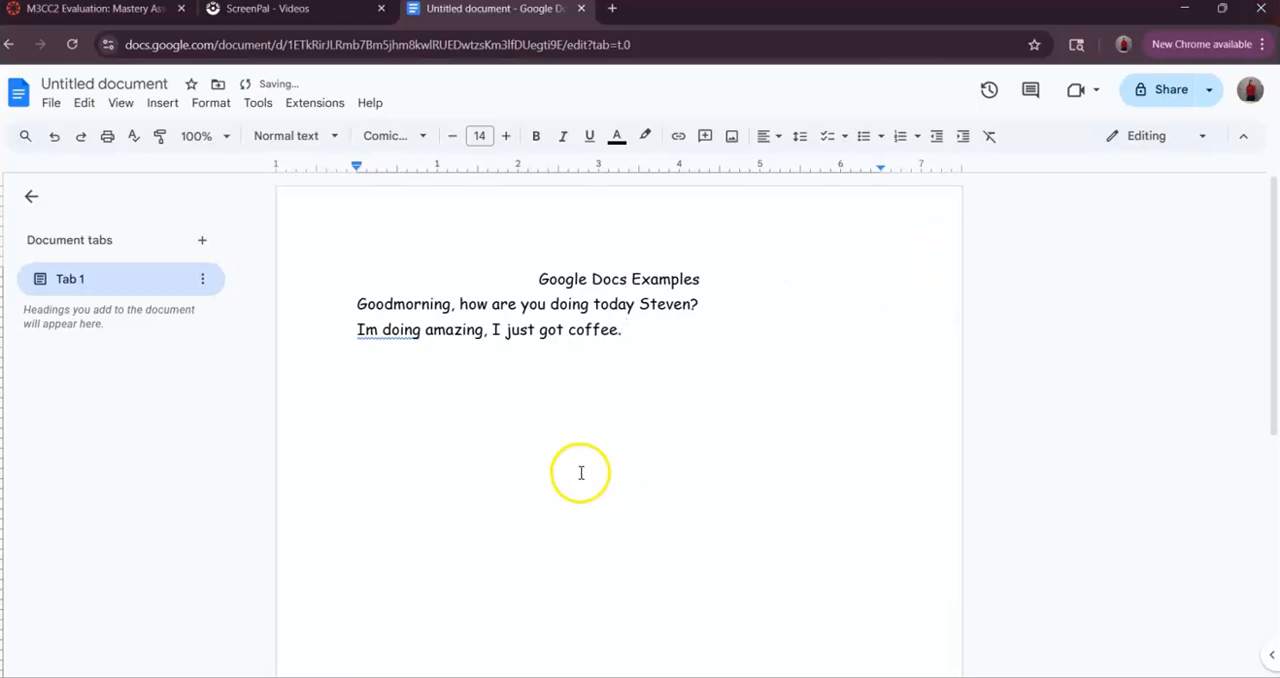
left_click(365, 331)
left_click(400, 380)
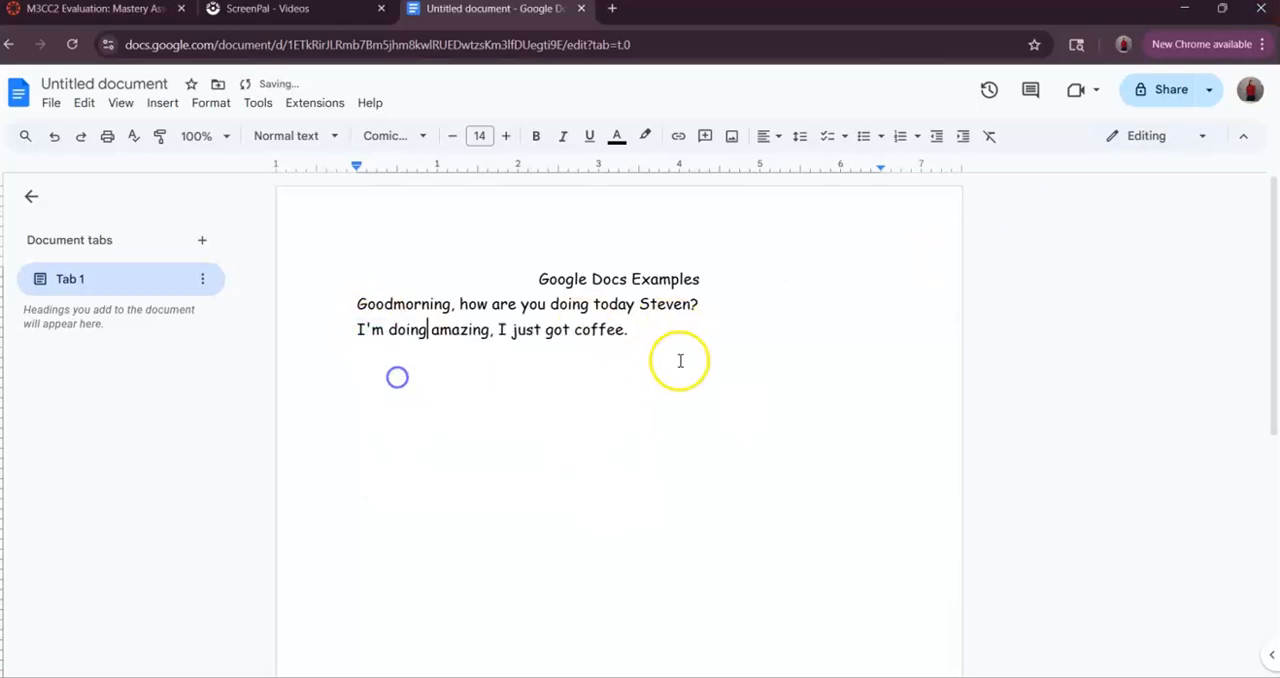
double_click(682, 352)
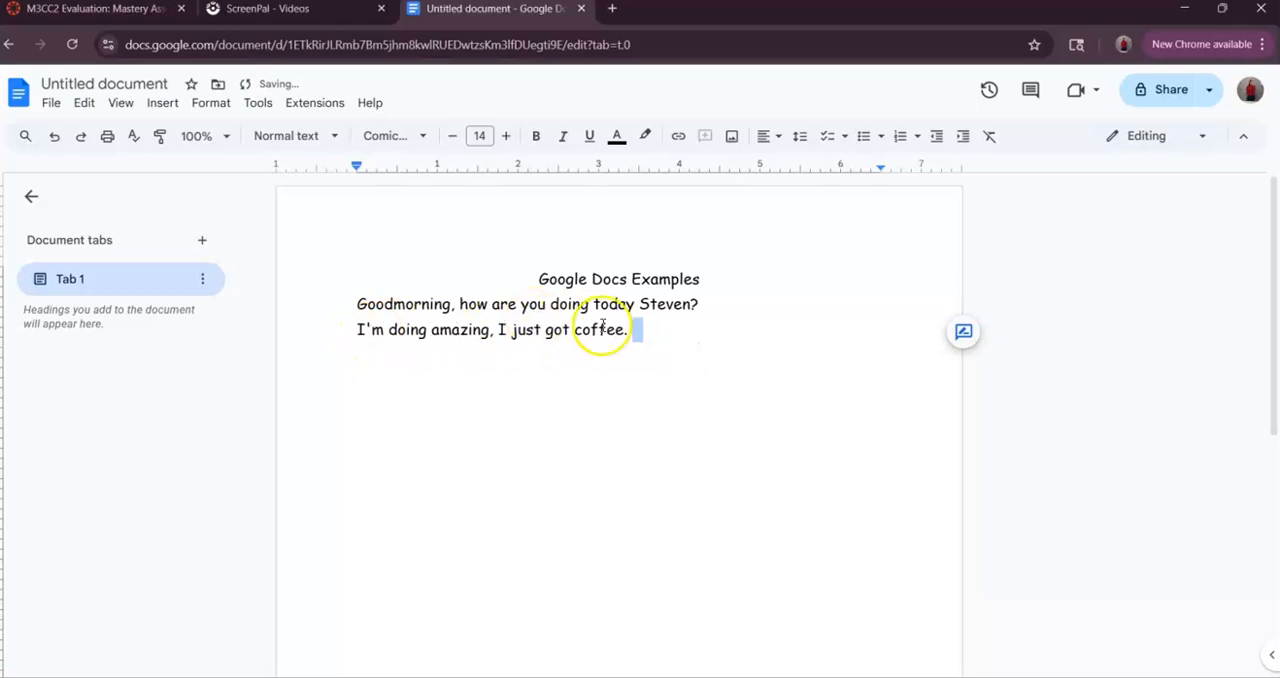
- Try single, 1.15, 1.5 and double line spacing on the two lines below the title, and return them to 1.15
left_click_drag(644, 330, 342, 310)
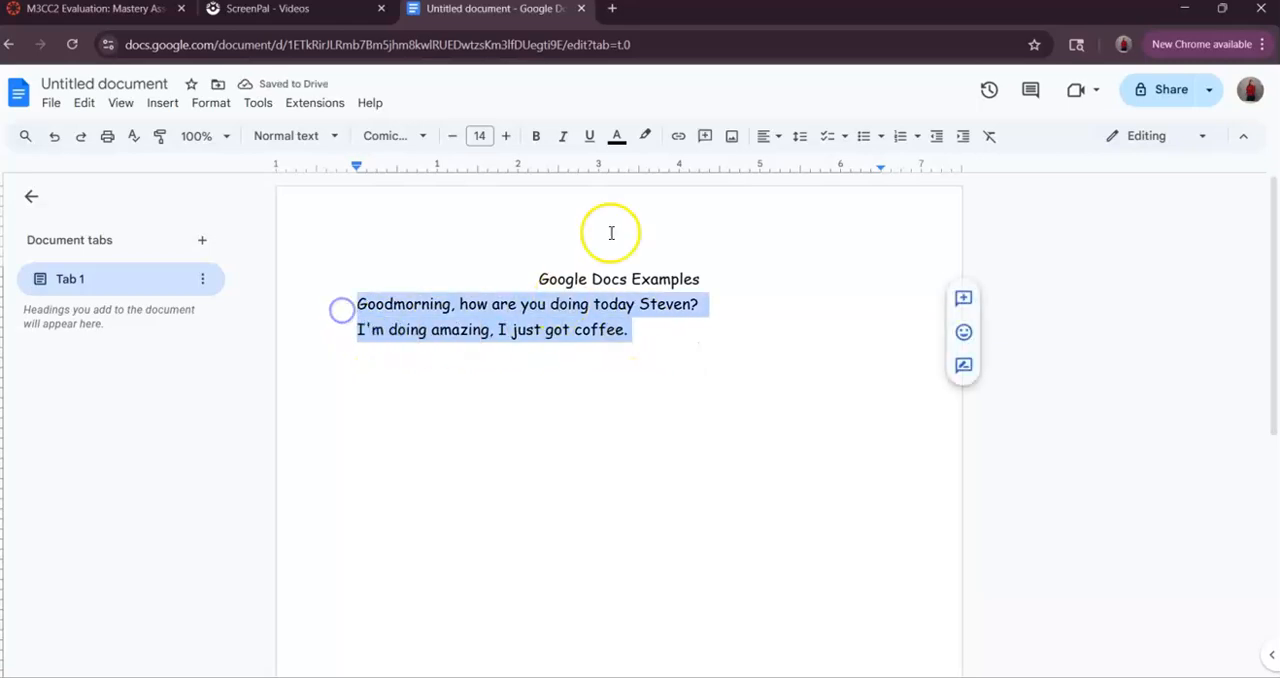
left_click(800, 136)
left_click(834, 170)
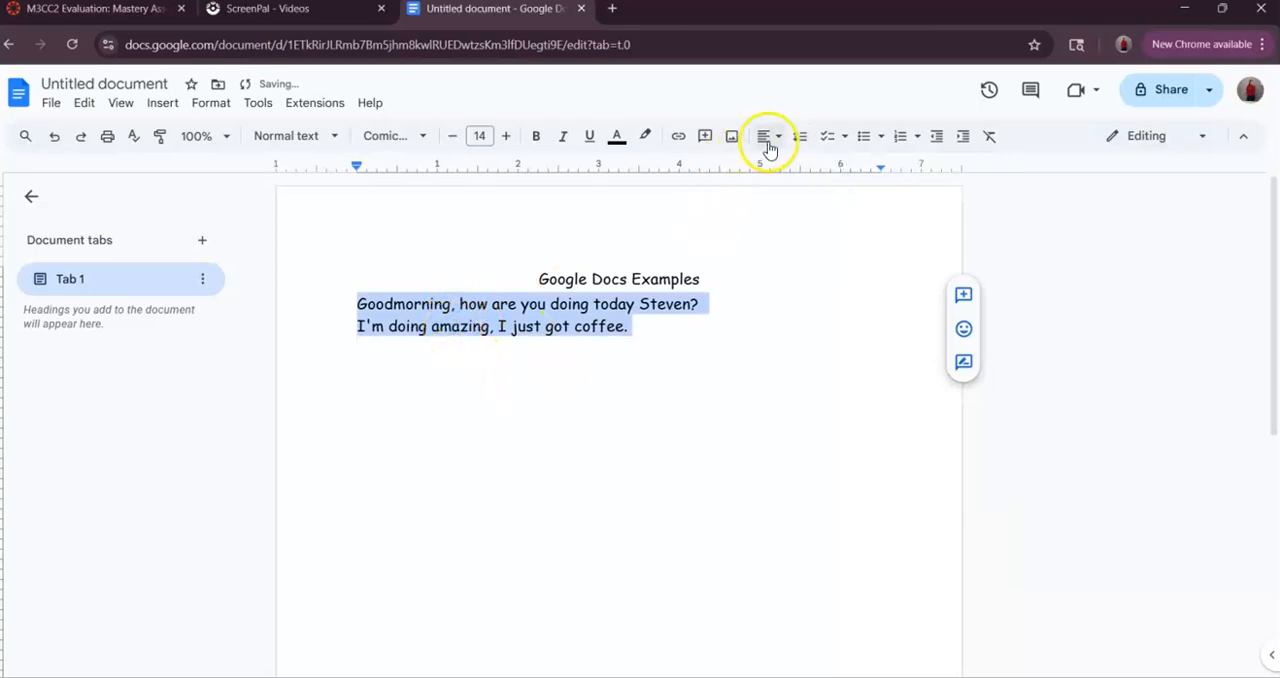
left_click(800, 139)
left_click(830, 192)
left_click(800, 138)
left_click(829, 222)
left_click(792, 138)
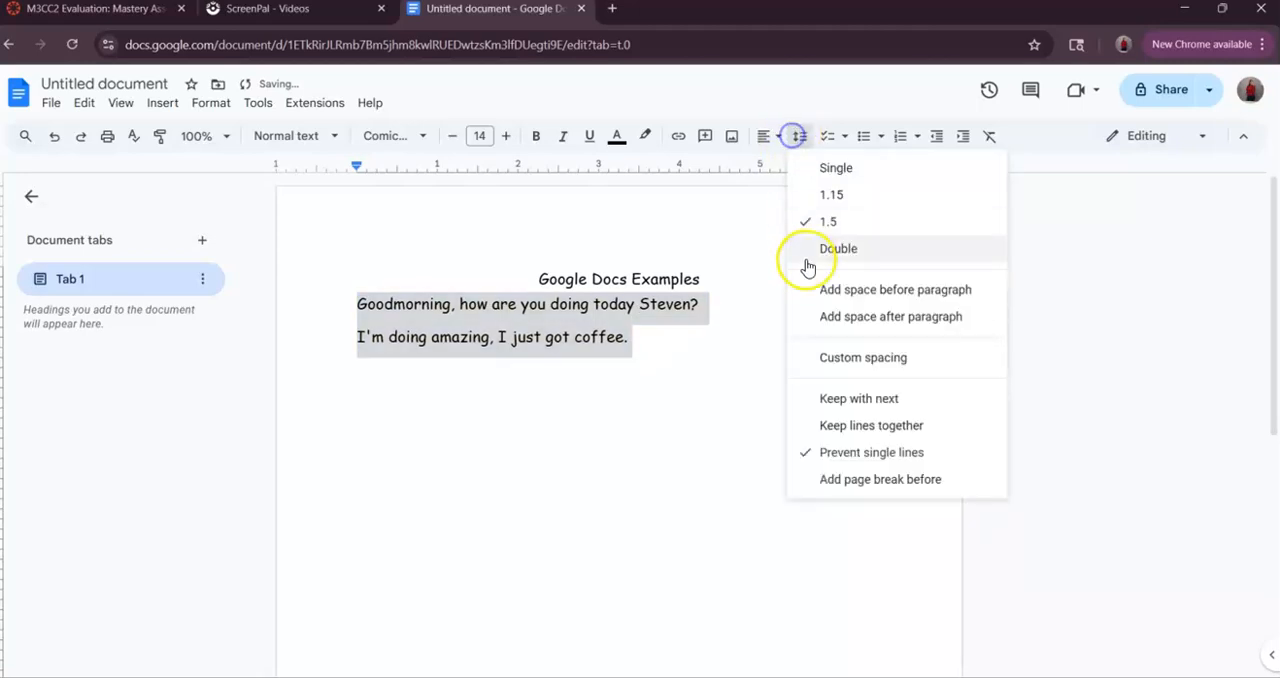
left_click(809, 249)
left_click(803, 137)
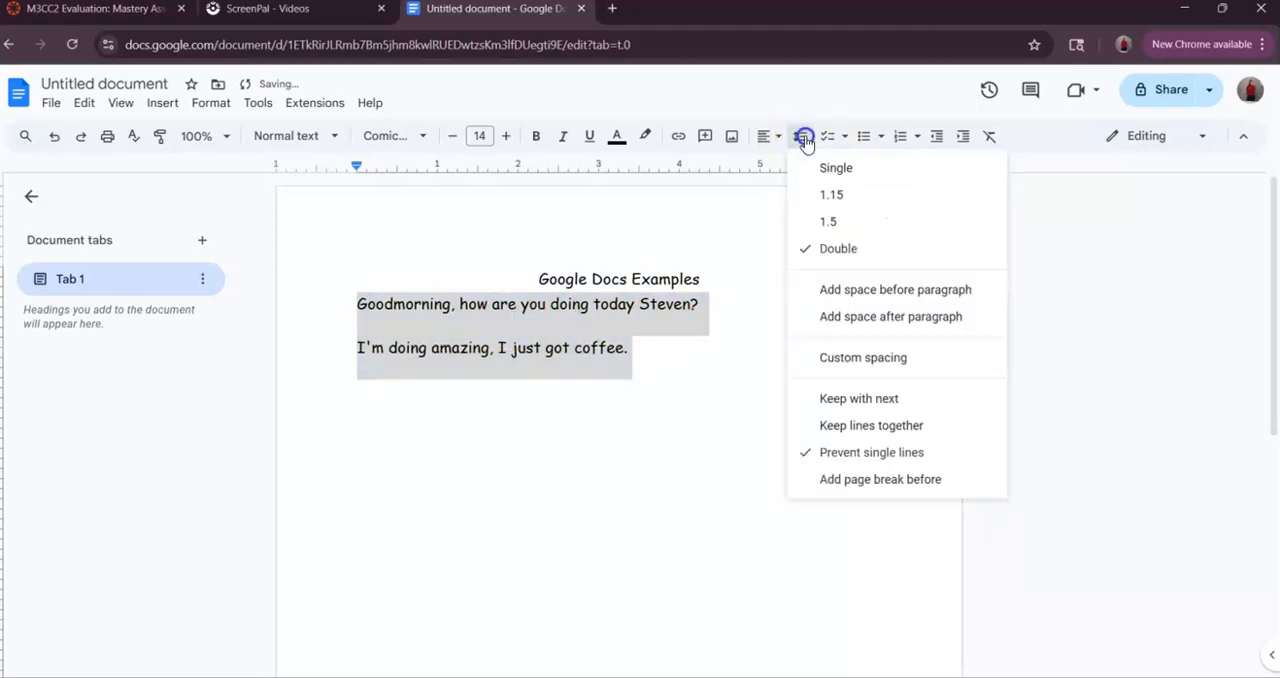
left_click(834, 194)
- Try 1.5 line spacing again on the greeting and coffee lines, and set it back to 1.15
left_click(800, 137)
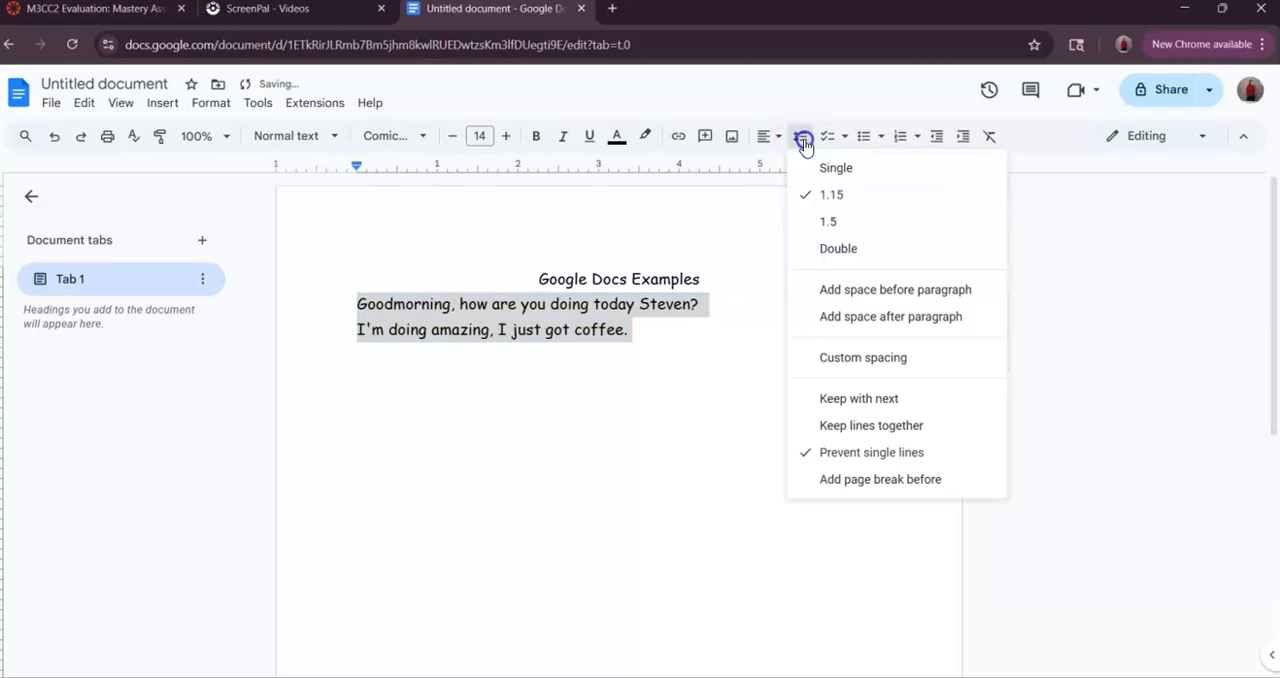
left_click(842, 220)
left_click(800, 137)
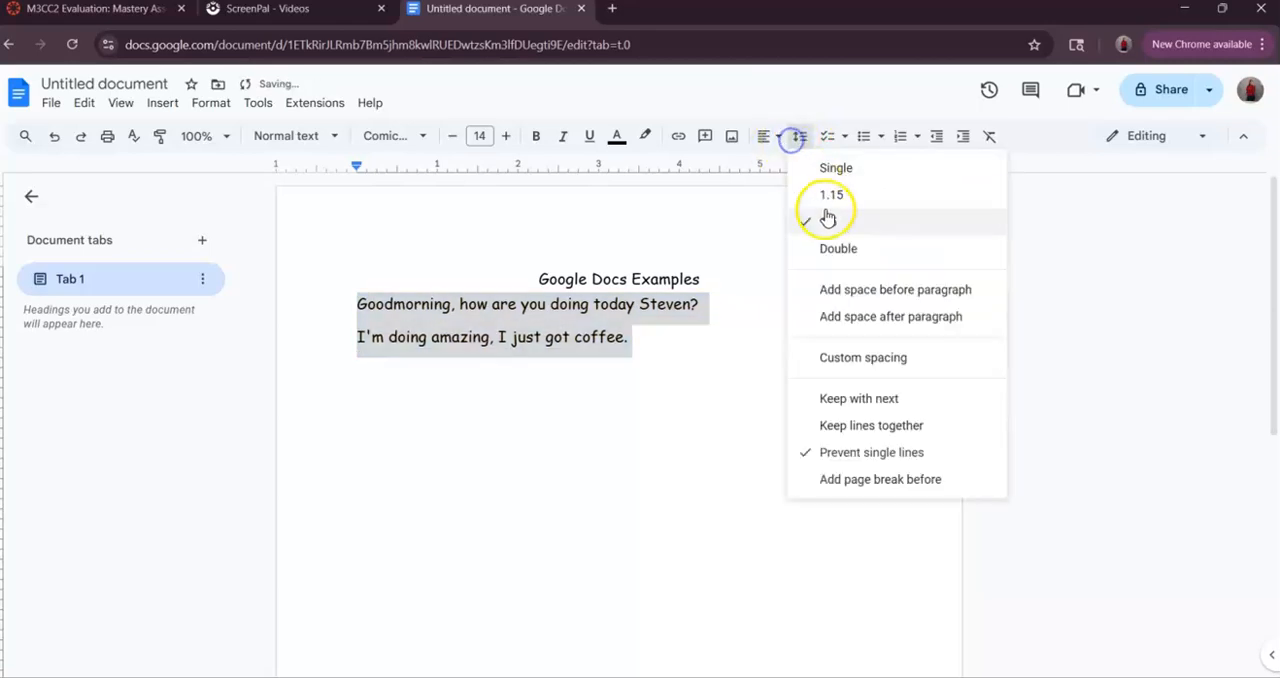
left_click(836, 195)
left_click(648, 324)
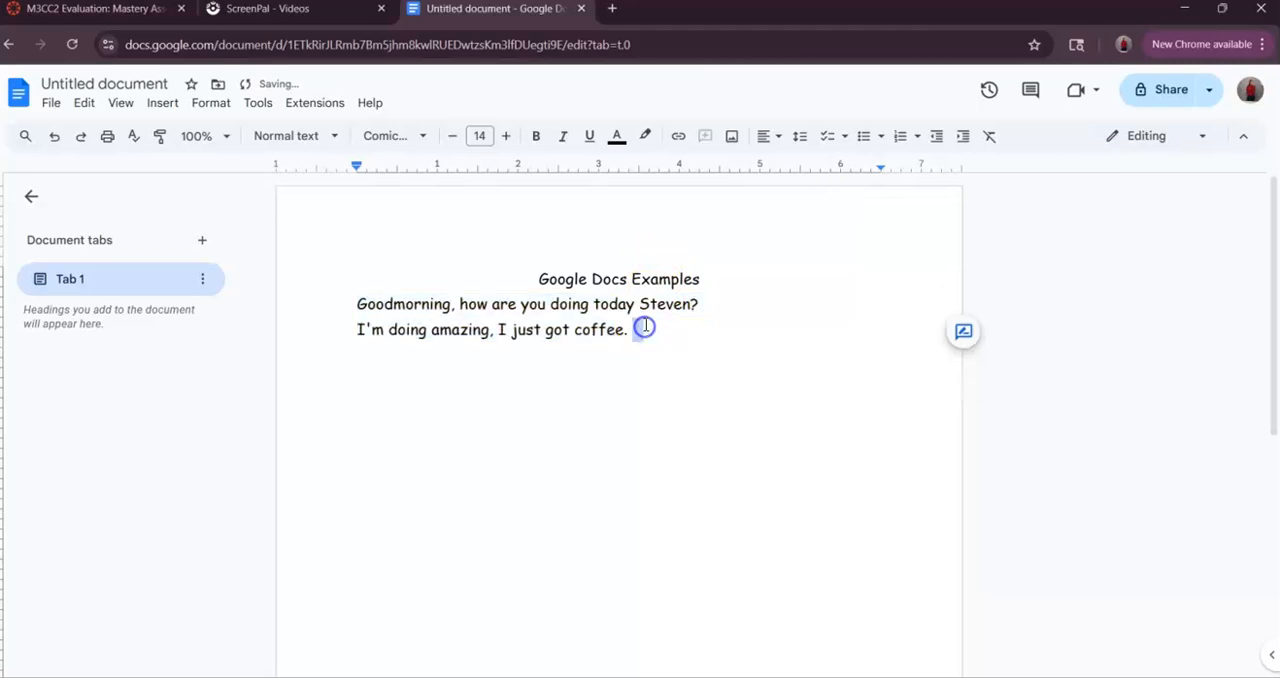
- Look over the line spacing options and the available bulleted list styles without applying any
left_click(804, 137)
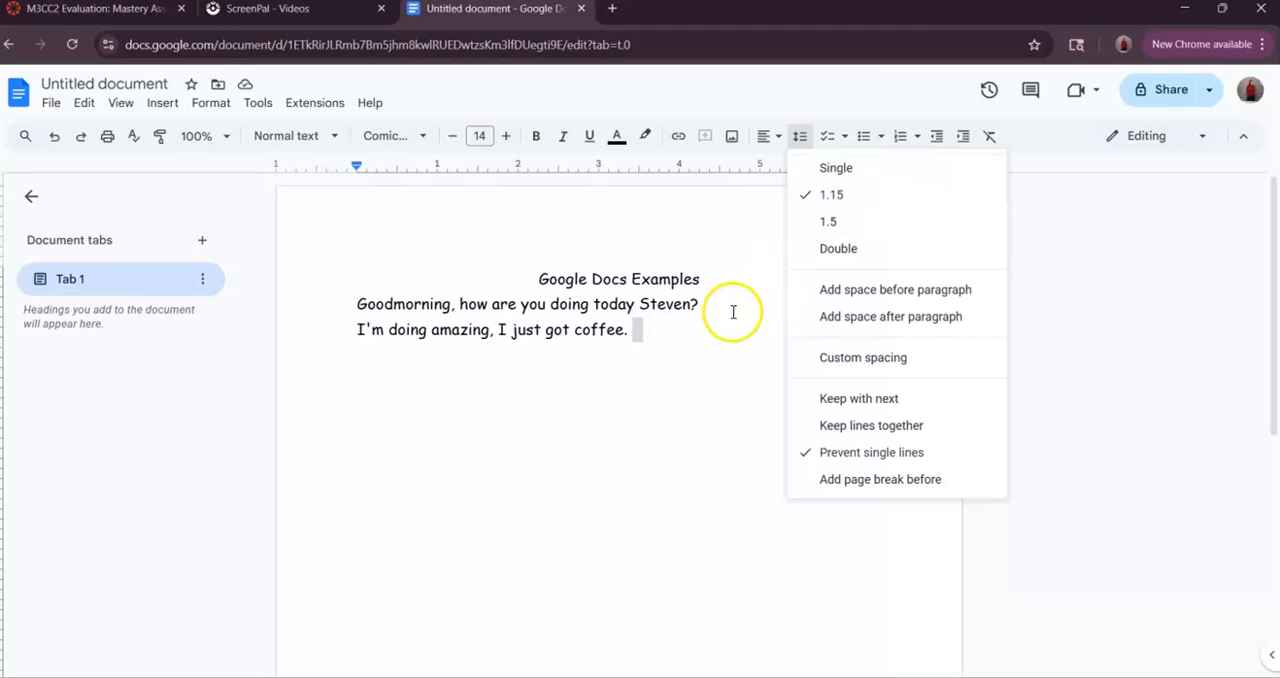
left_click(694, 342)
left_click(802, 140)
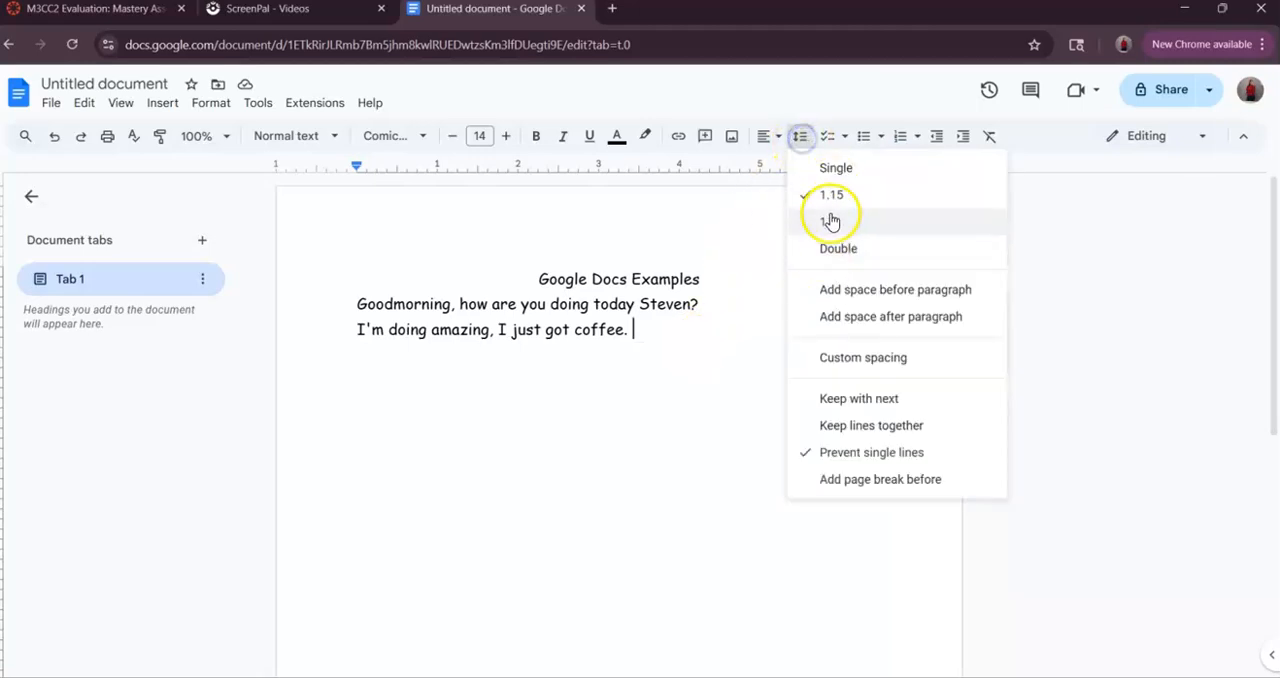
left_click(703, 348)
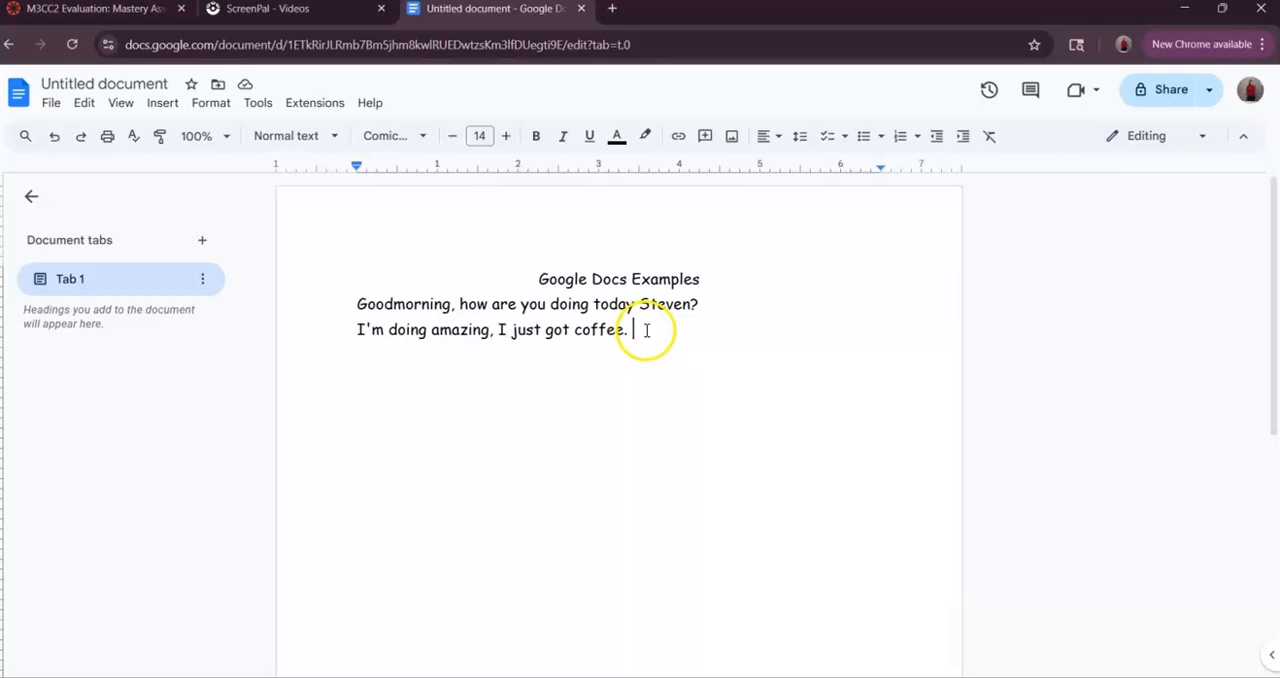
left_click(880, 137)
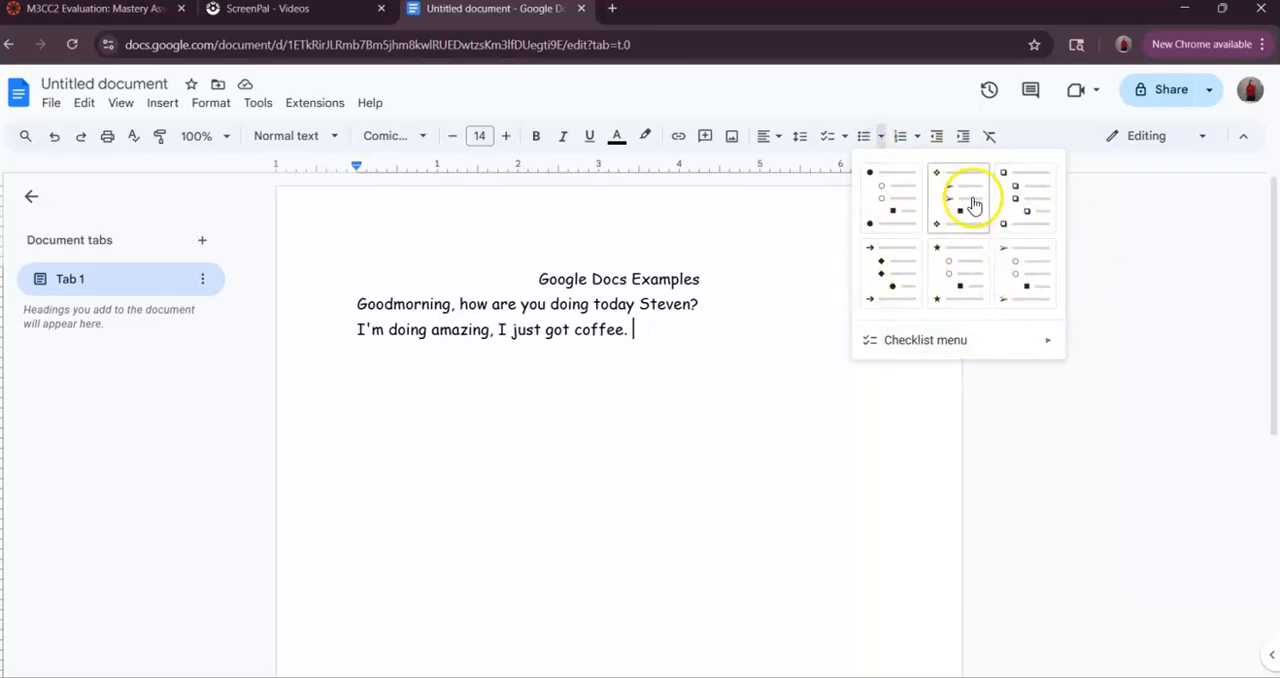
left_click(757, 336)
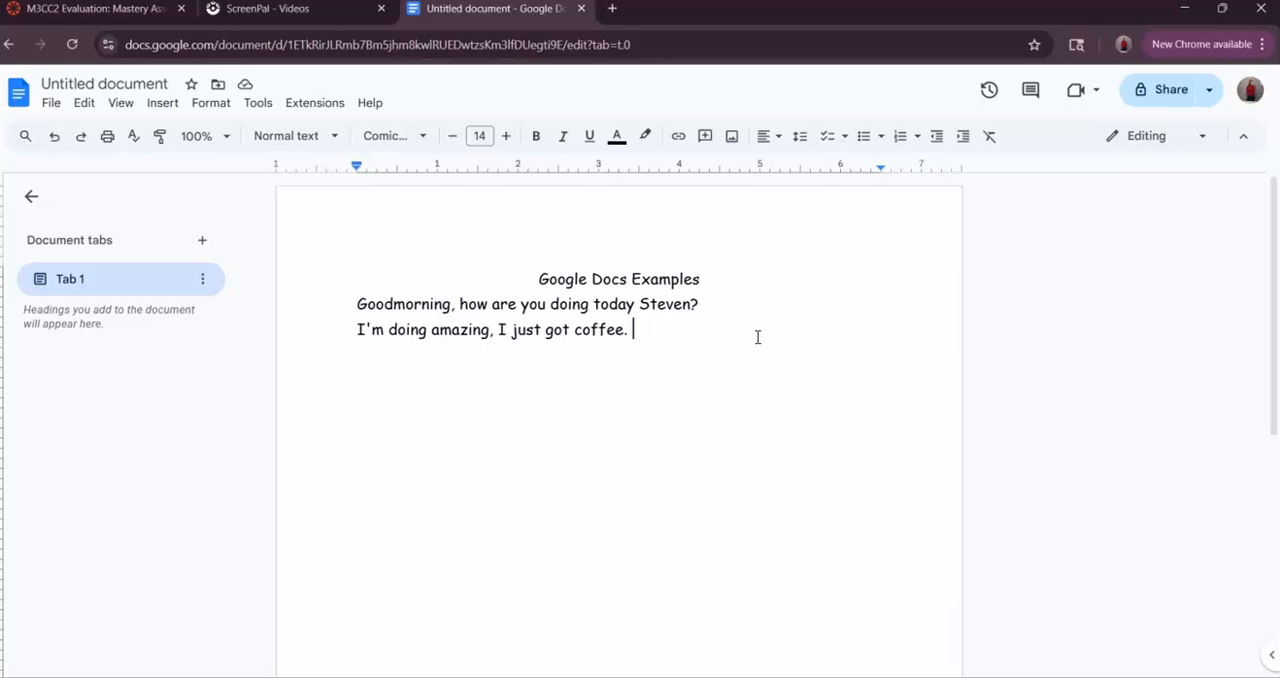
- Try the default round bullet on the greeting line twice, removing it each time
left_click(882, 138)
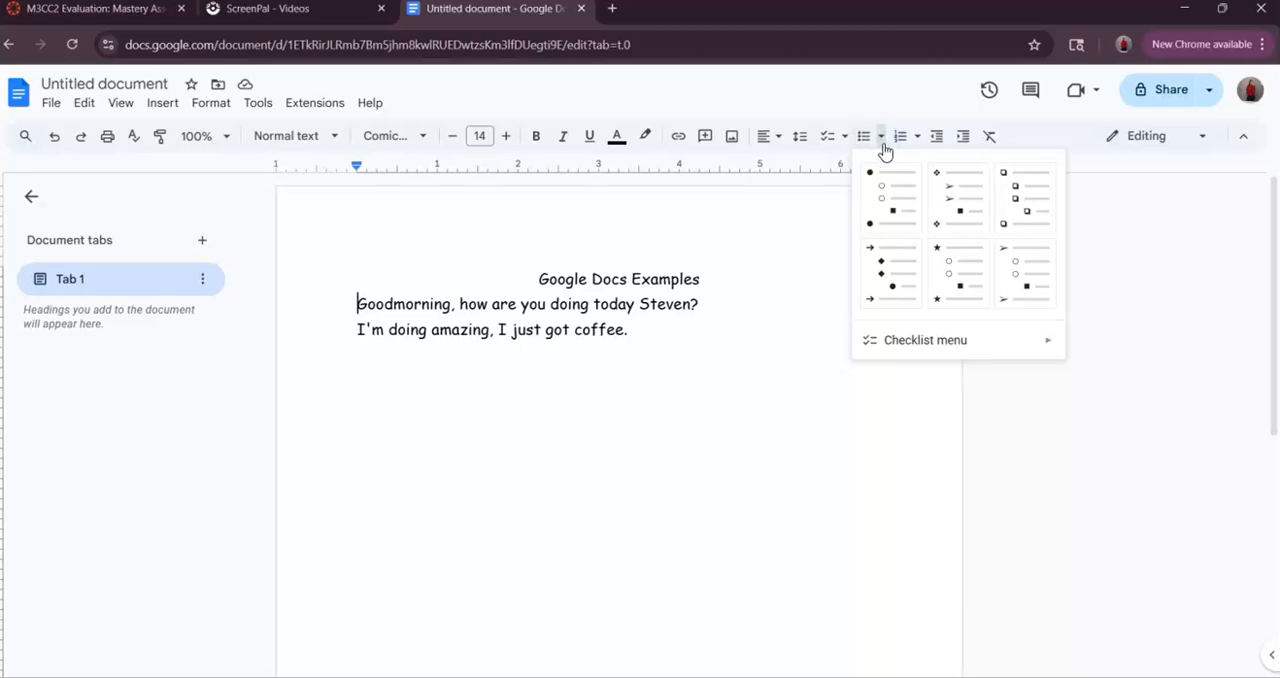
left_click(868, 141)
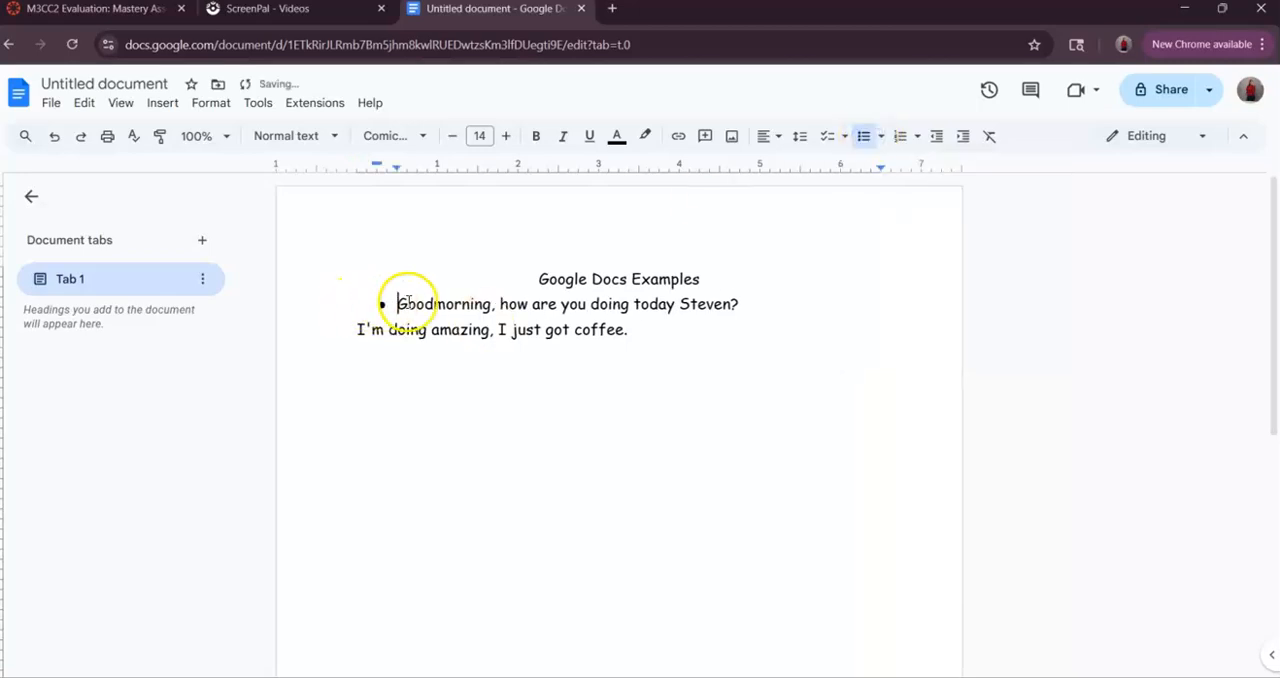
left_click(864, 137)
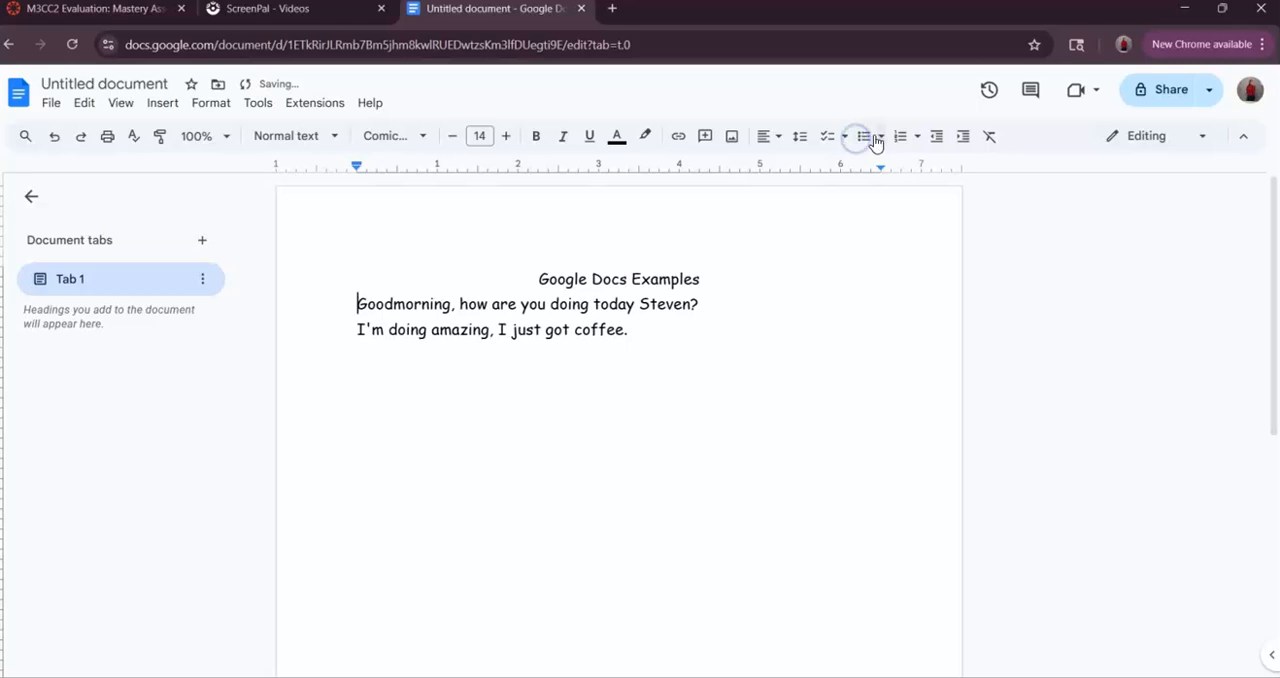
left_click(864, 139)
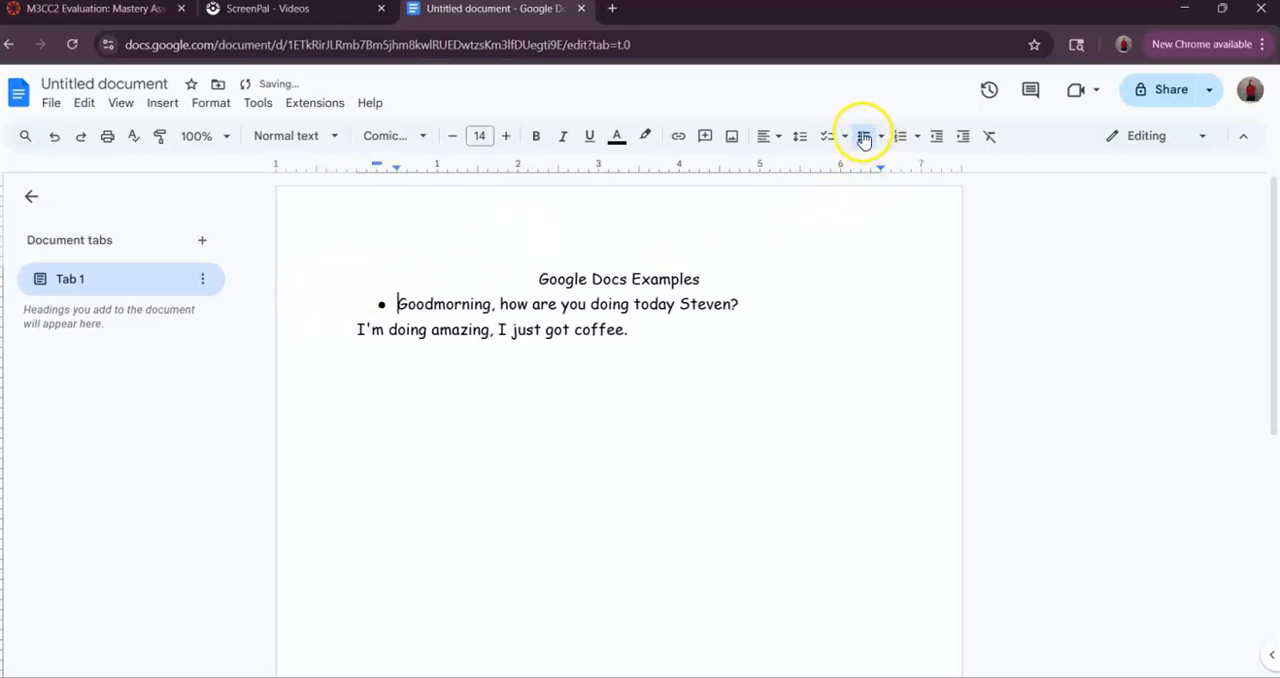
left_click(866, 135)
- Give the greeting line a diamond bullet and the coffee line a star bullet
left_click(879, 136)
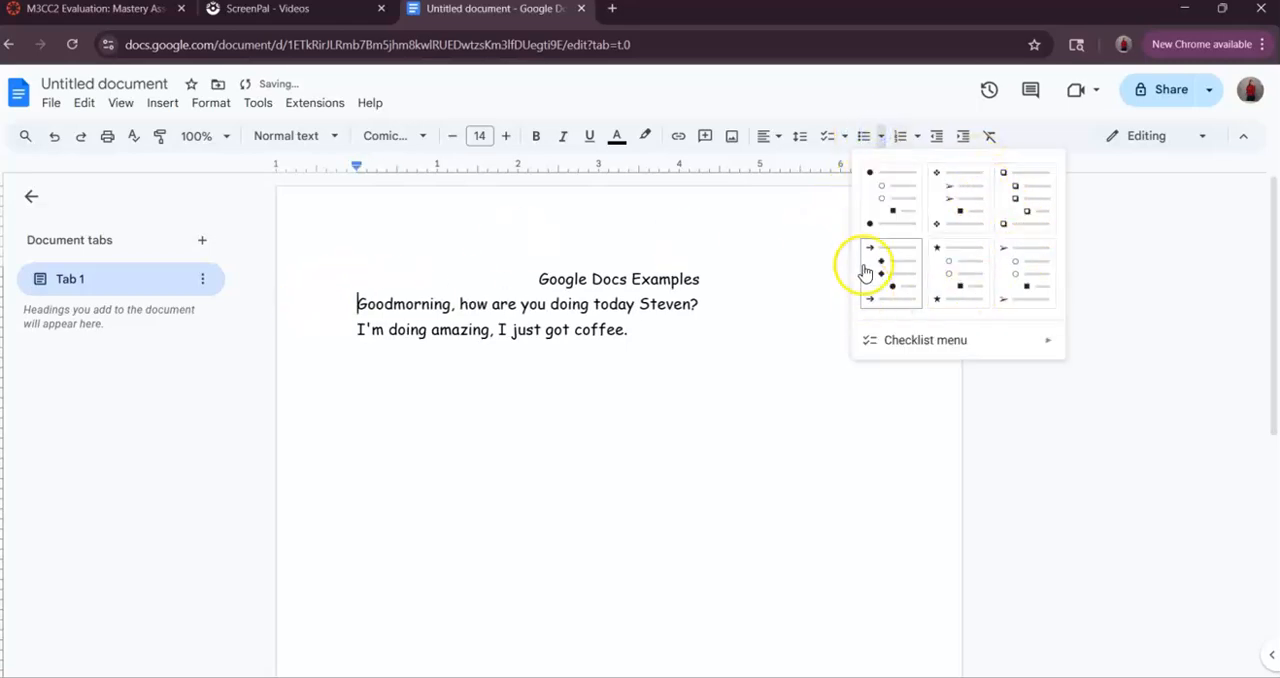
left_click(962, 198)
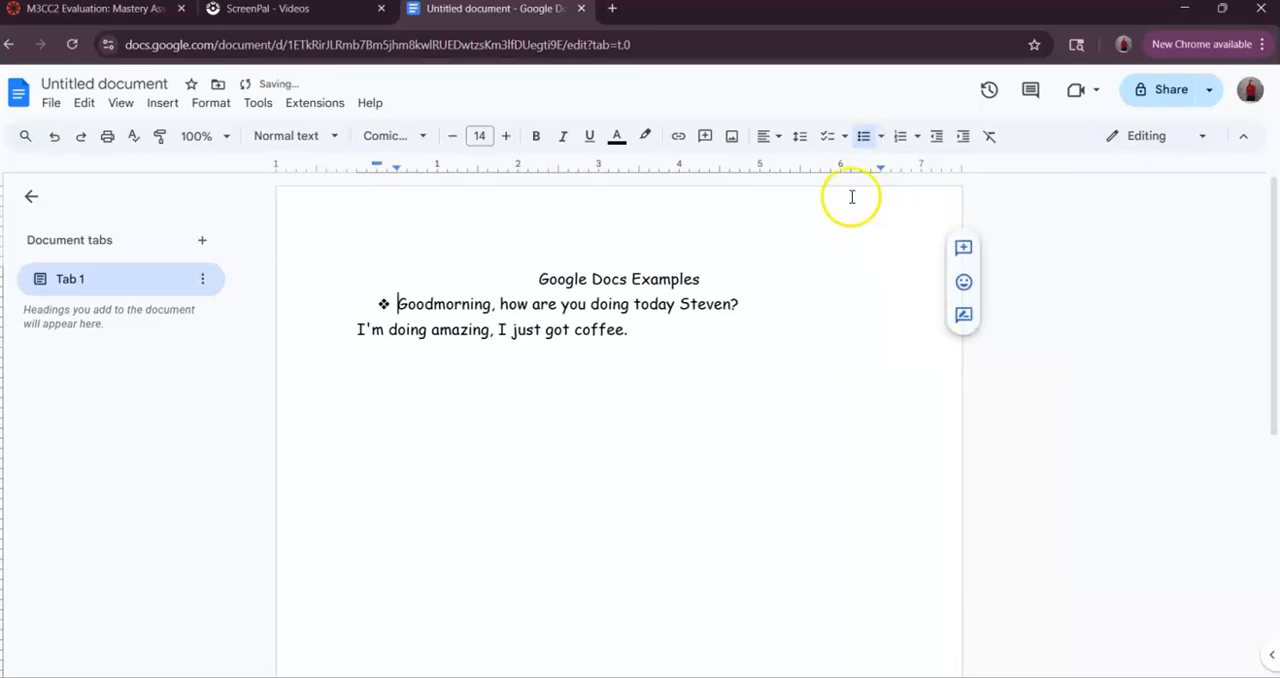
left_click(355, 329)
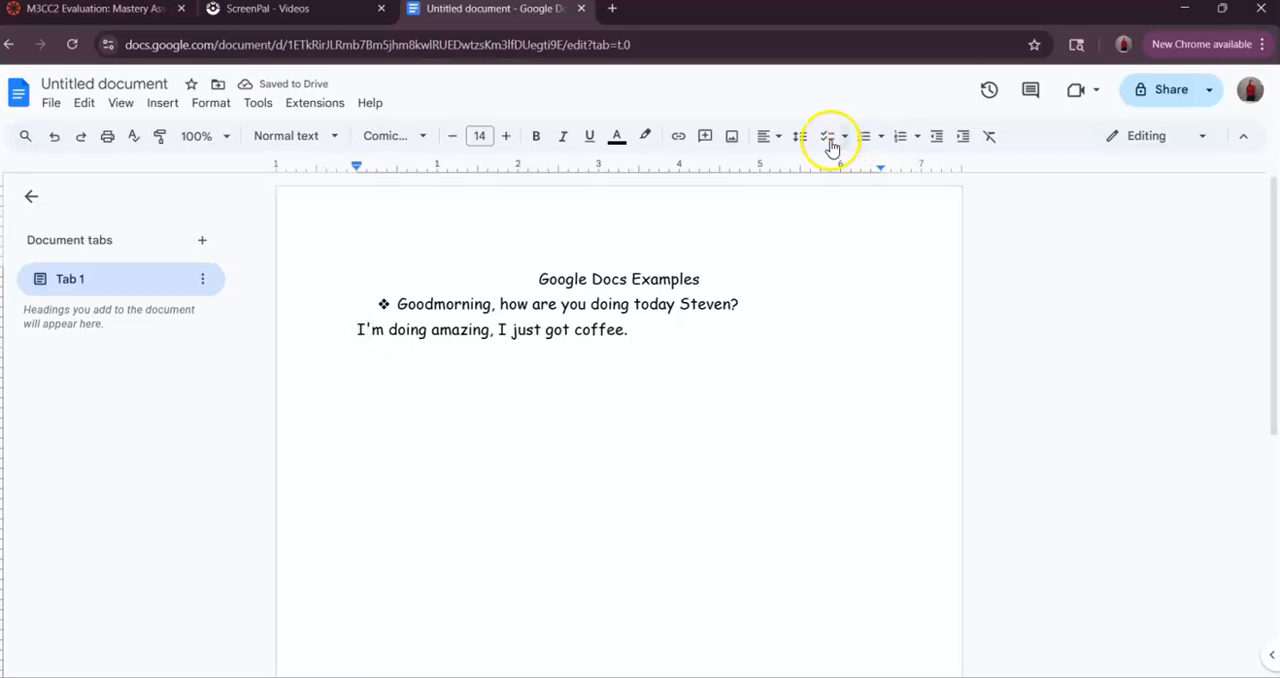
left_click(881, 137)
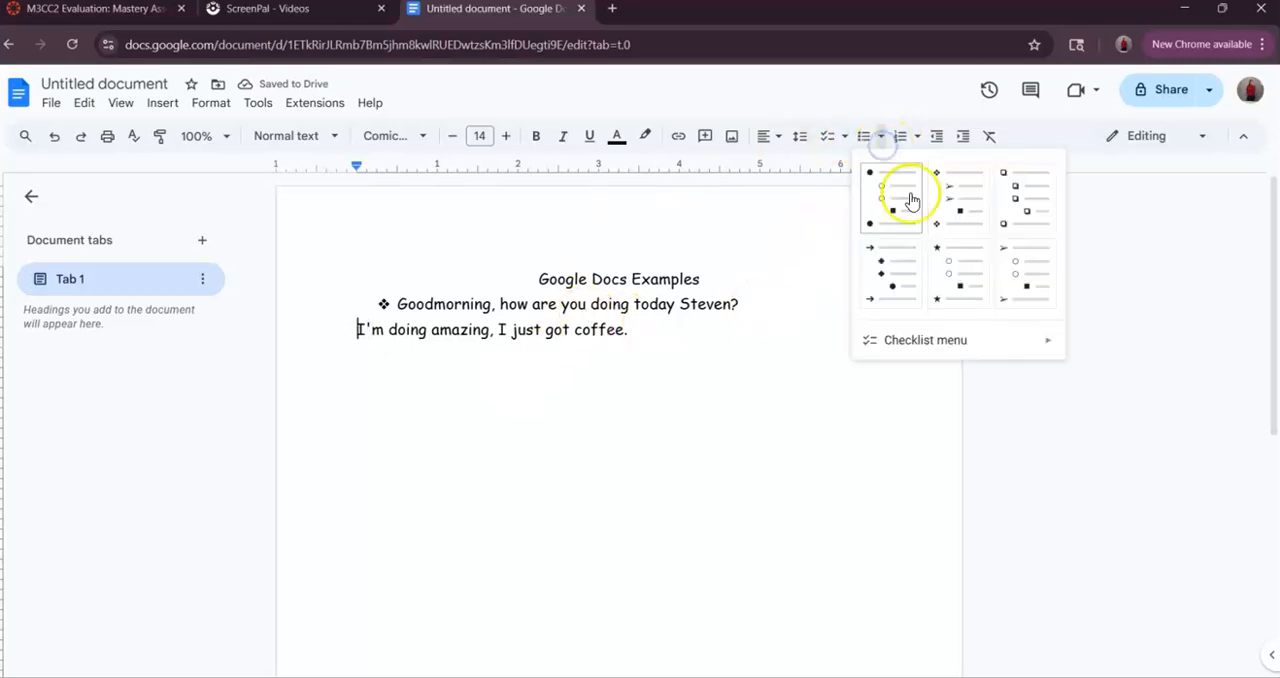
left_click(955, 291)
left_click(746, 329)
double_click(393, 333)
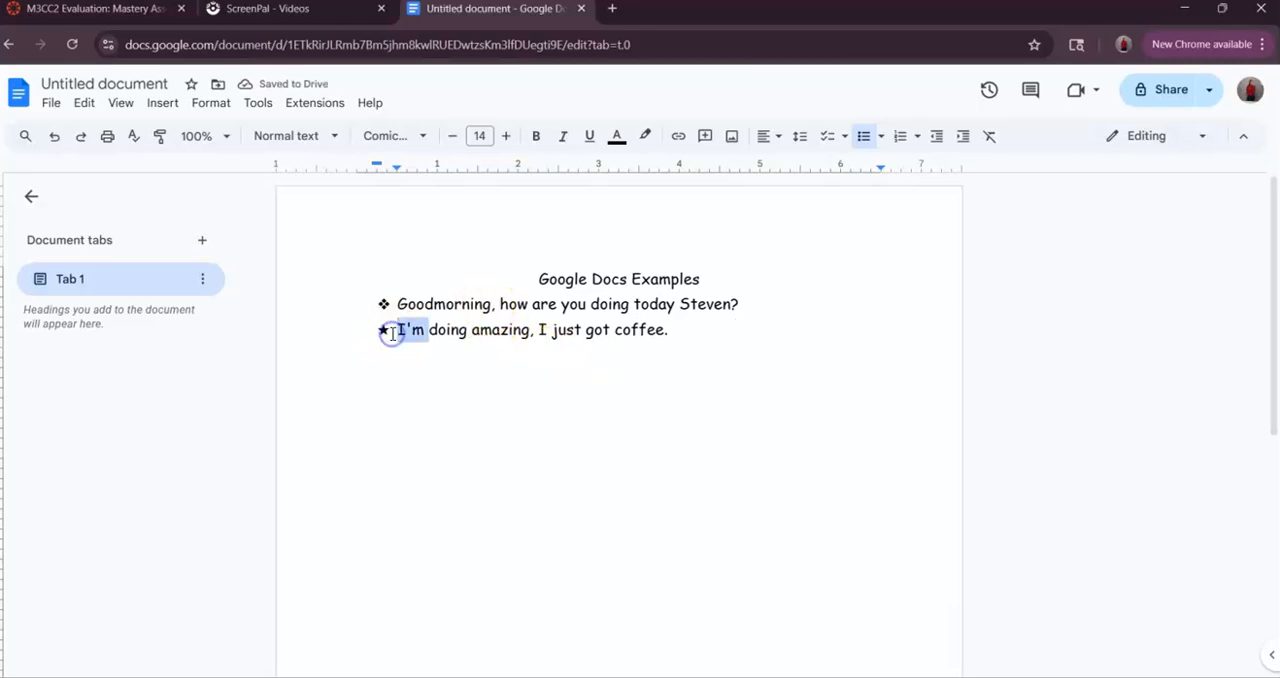
left_click(664, 324)
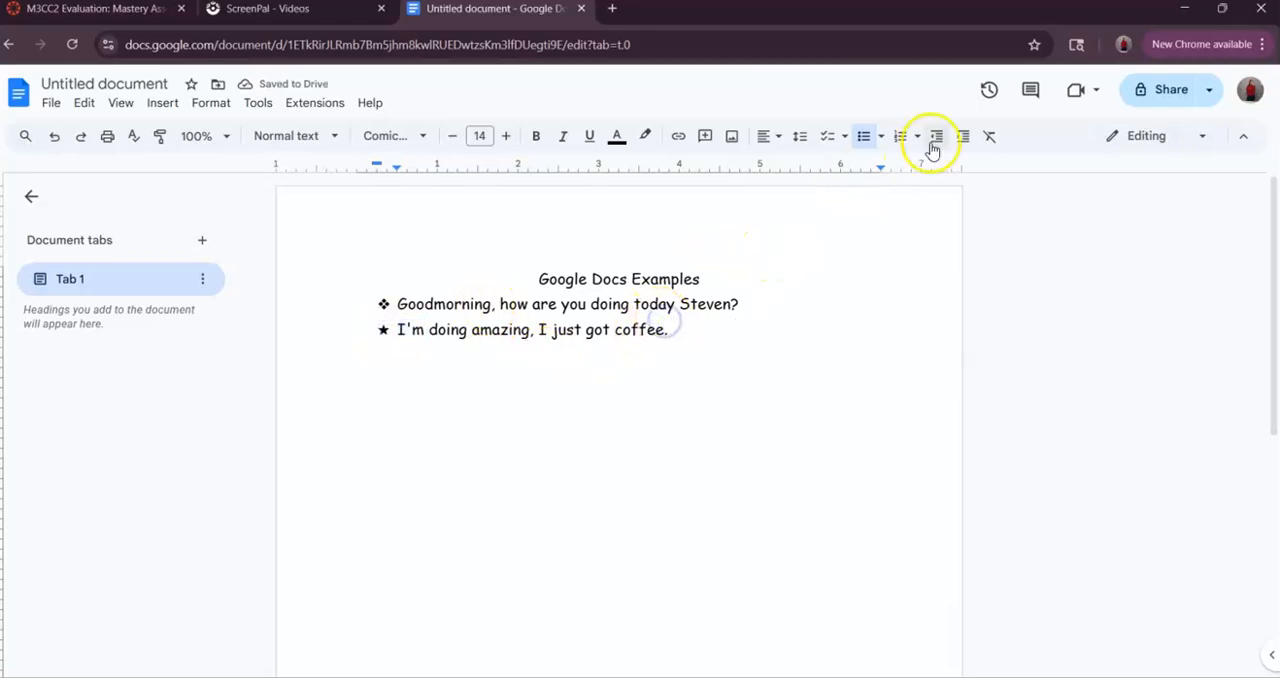
- Remove the bullets from the coffee line and the greeting line
left_click(866, 142)
left_click(736, 303)
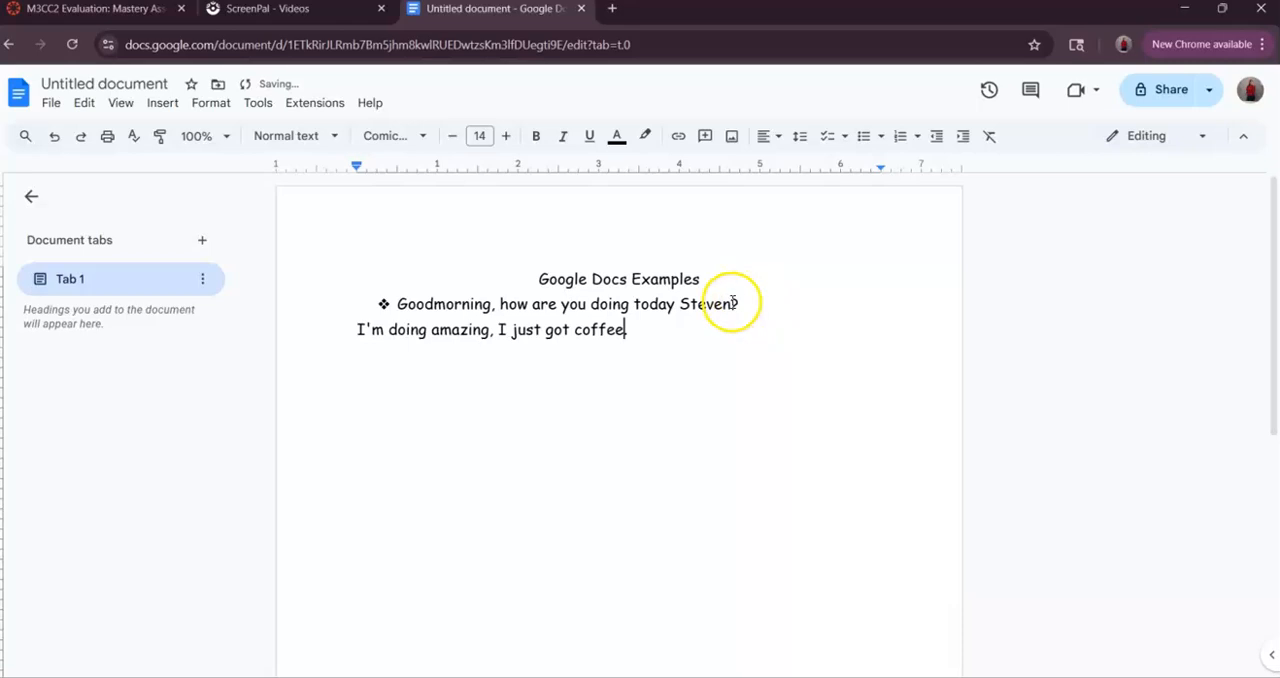
left_click(865, 142)
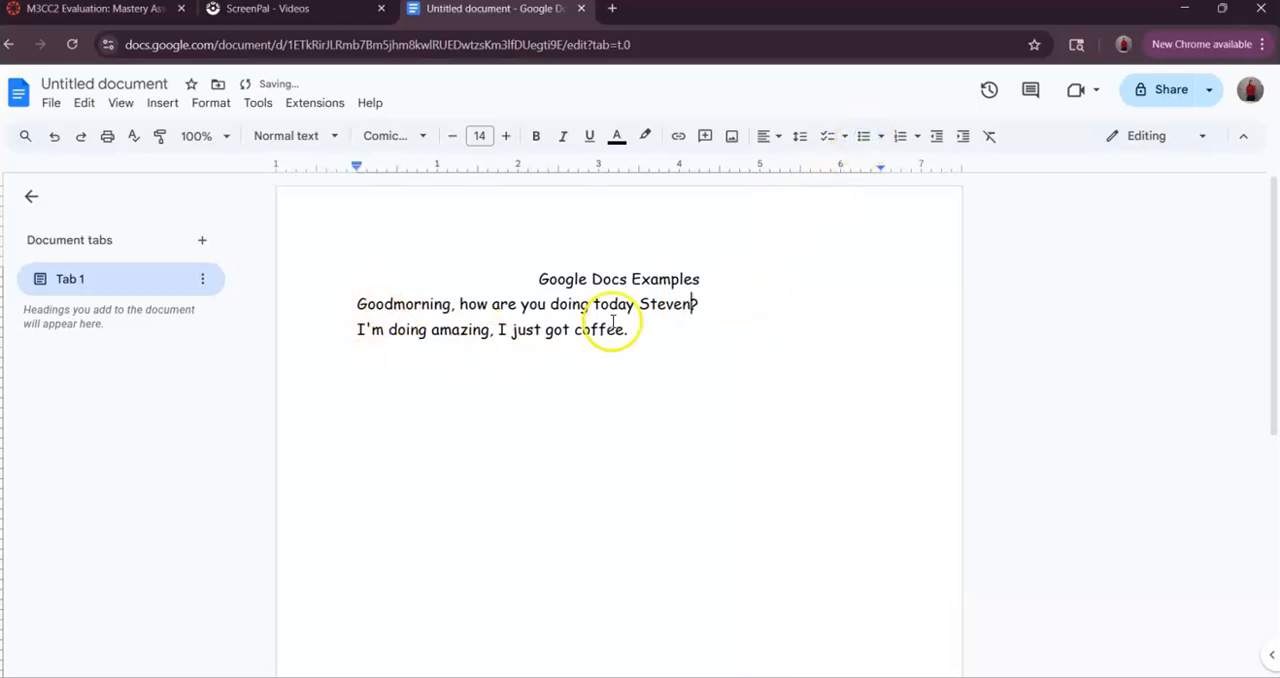
- Look over the bulleted list styles again and the numbered list styles
scroll(768, 320, "down", 2)
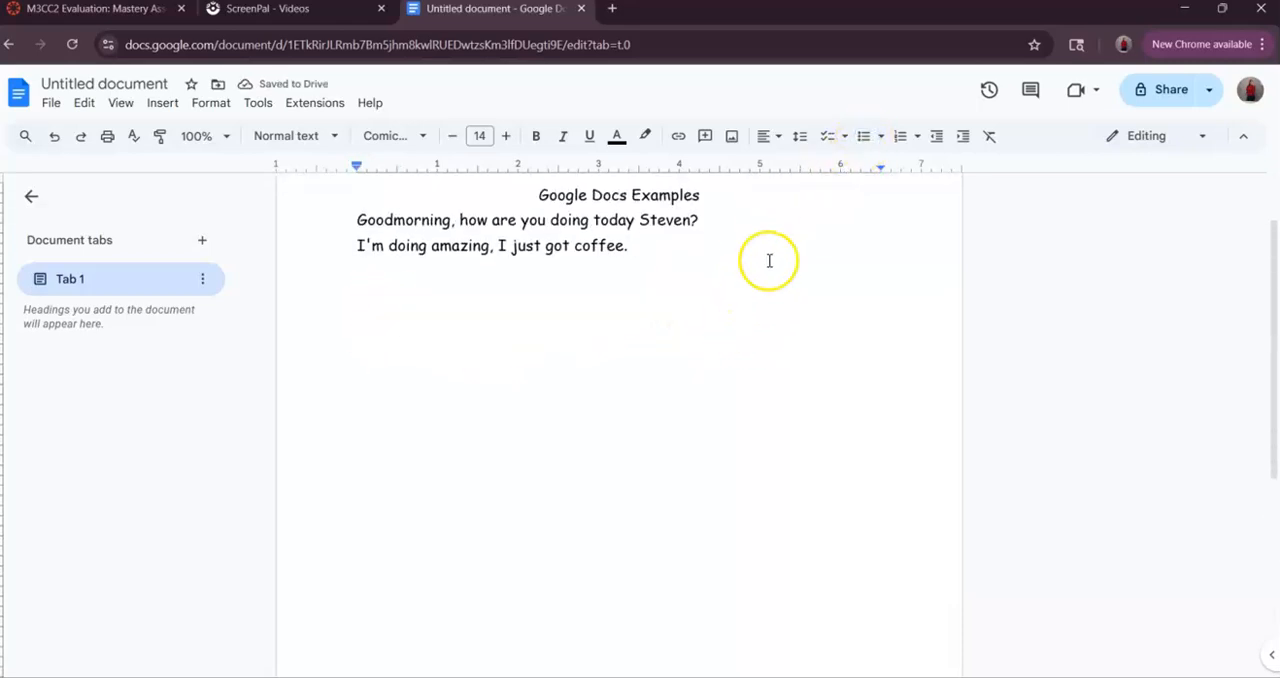
left_click(880, 139)
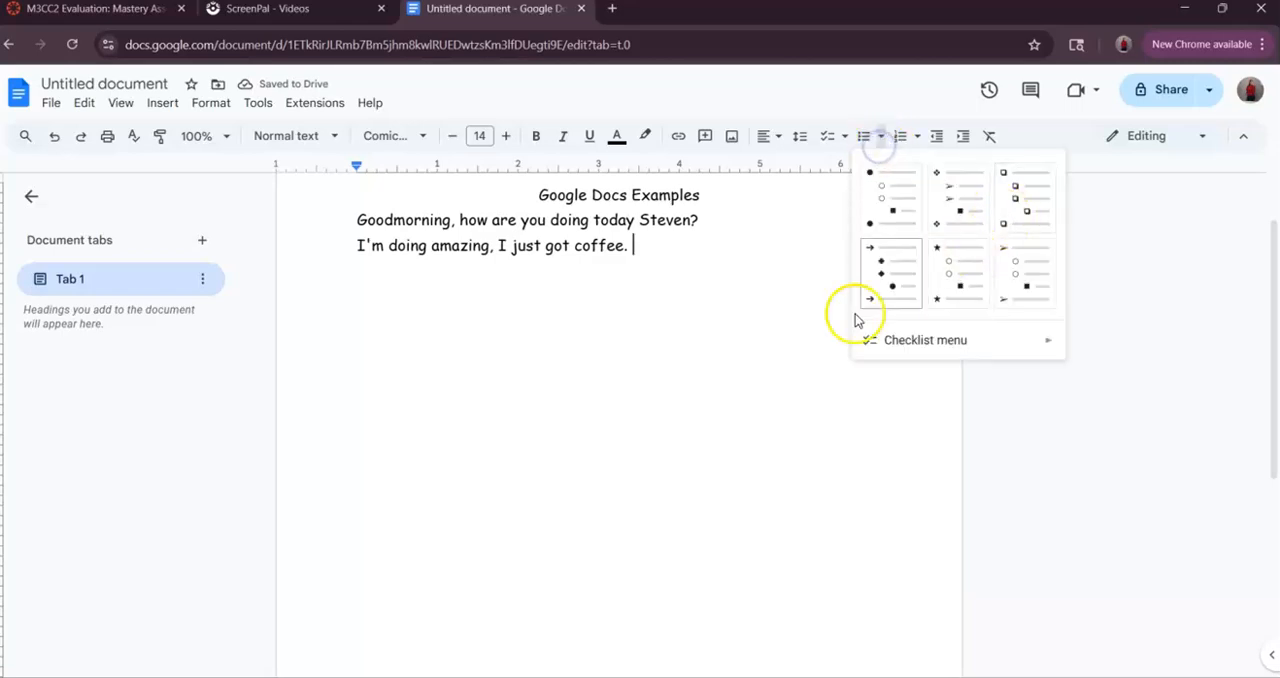
left_click(803, 274)
left_click(915, 137)
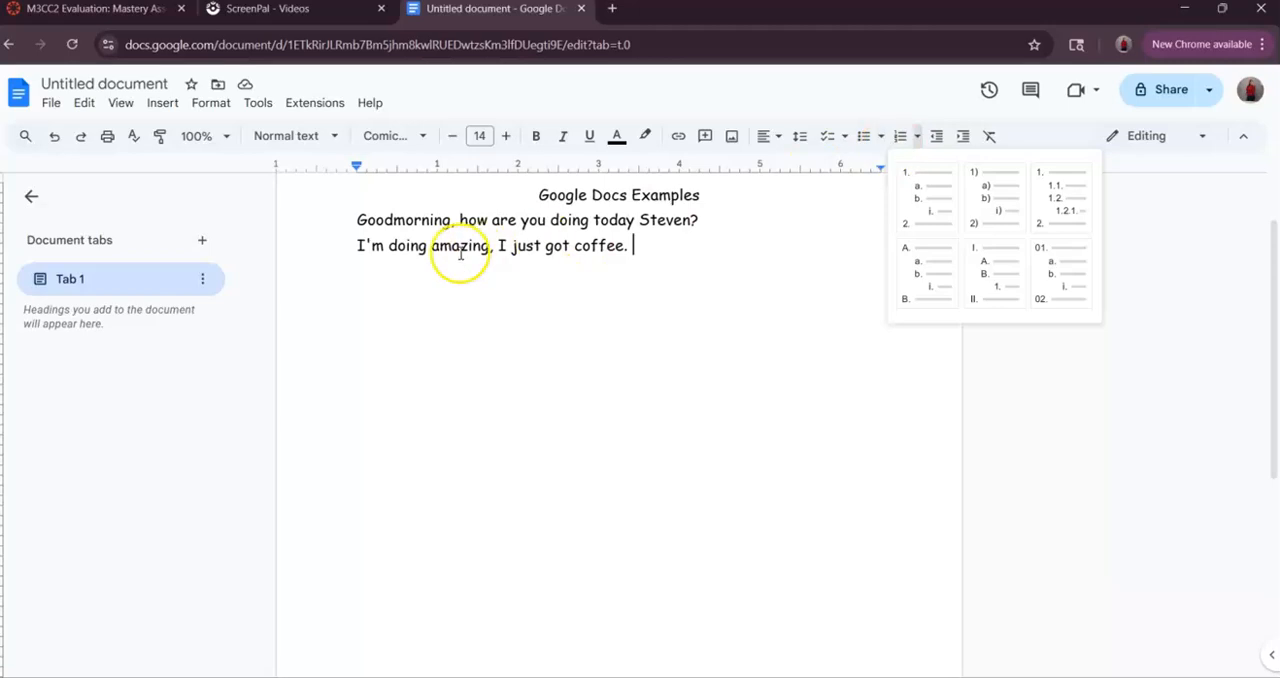
- Turn the greeting line and the coffee line into a numbered list in the default 1., 2. style
left_click(357, 220)
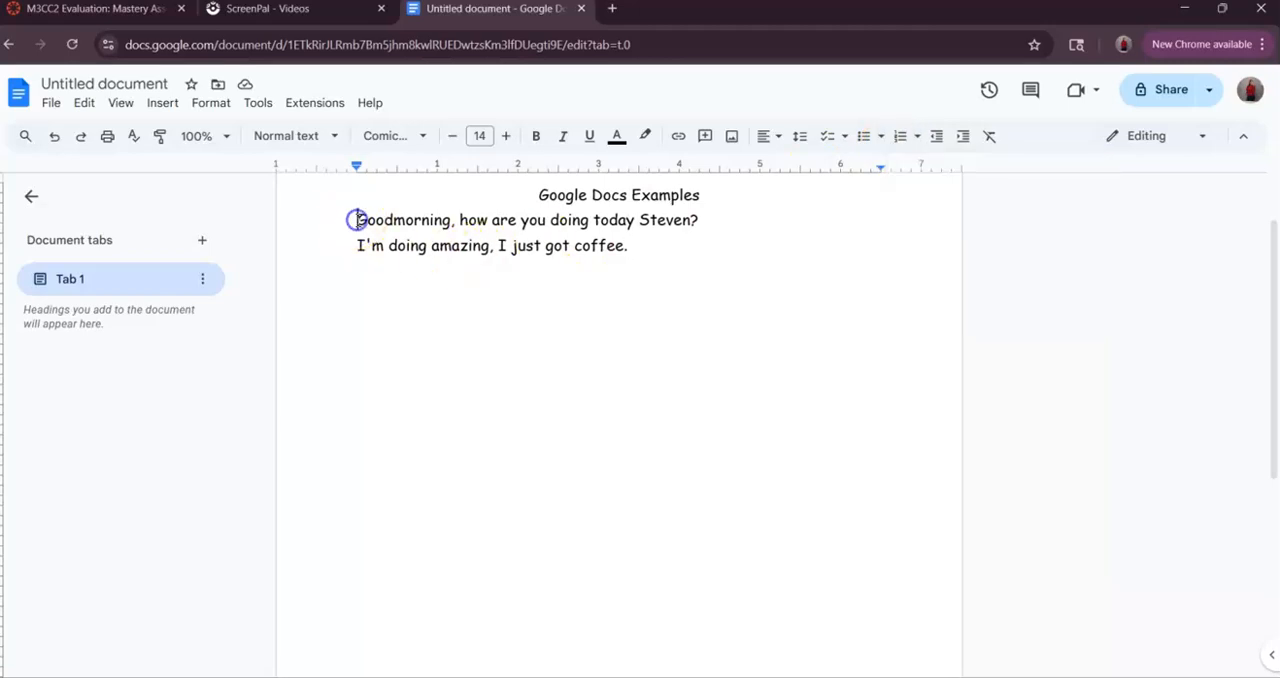
left_click(897, 136)
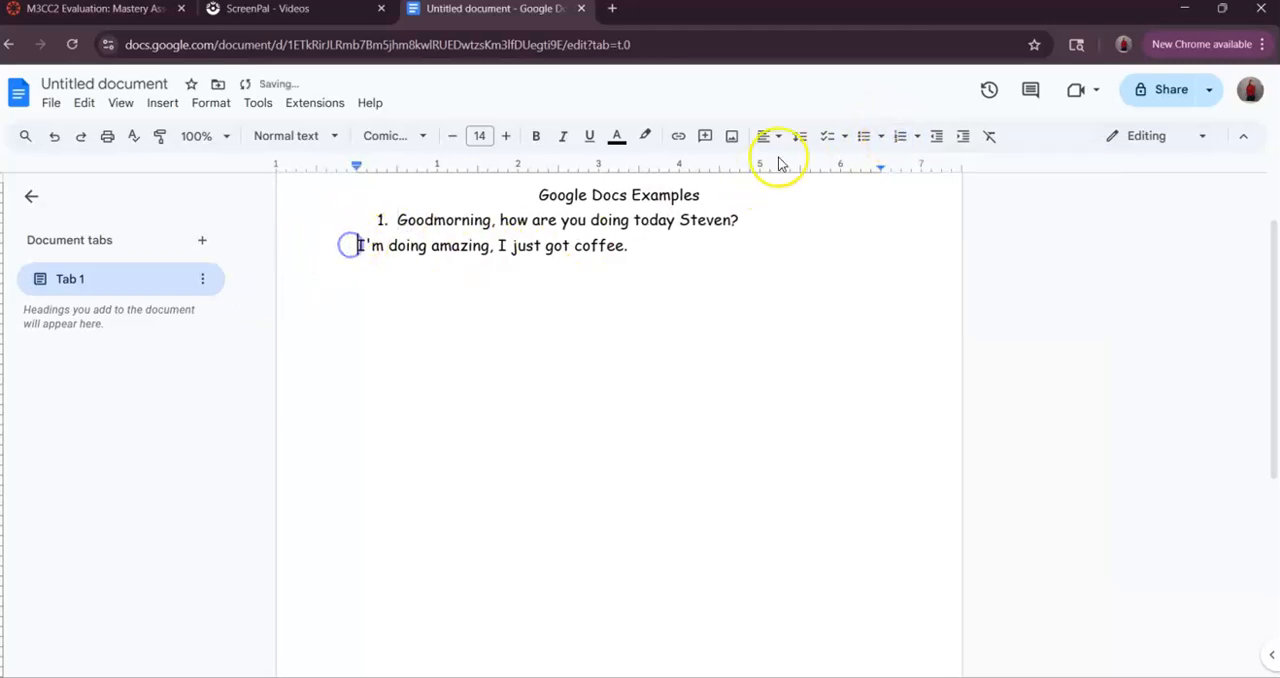
left_click(899, 137)
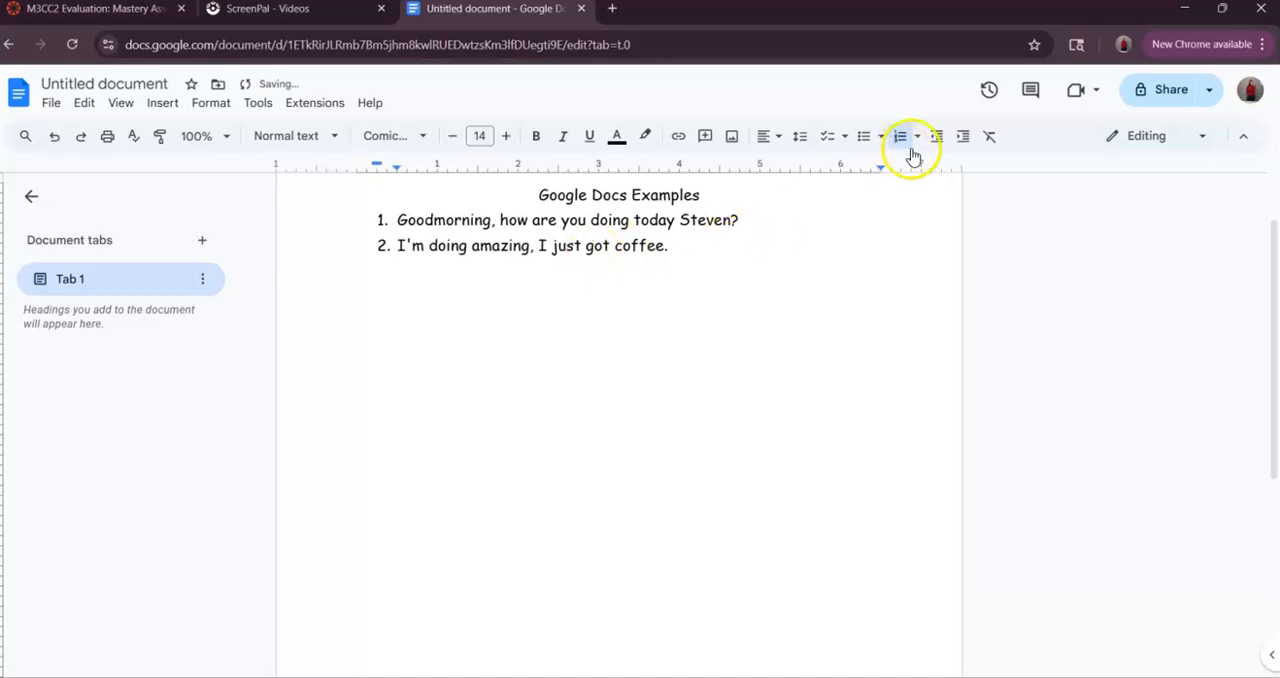
- Remove the numbering from the coffee line and the greeting line
left_click(902, 140)
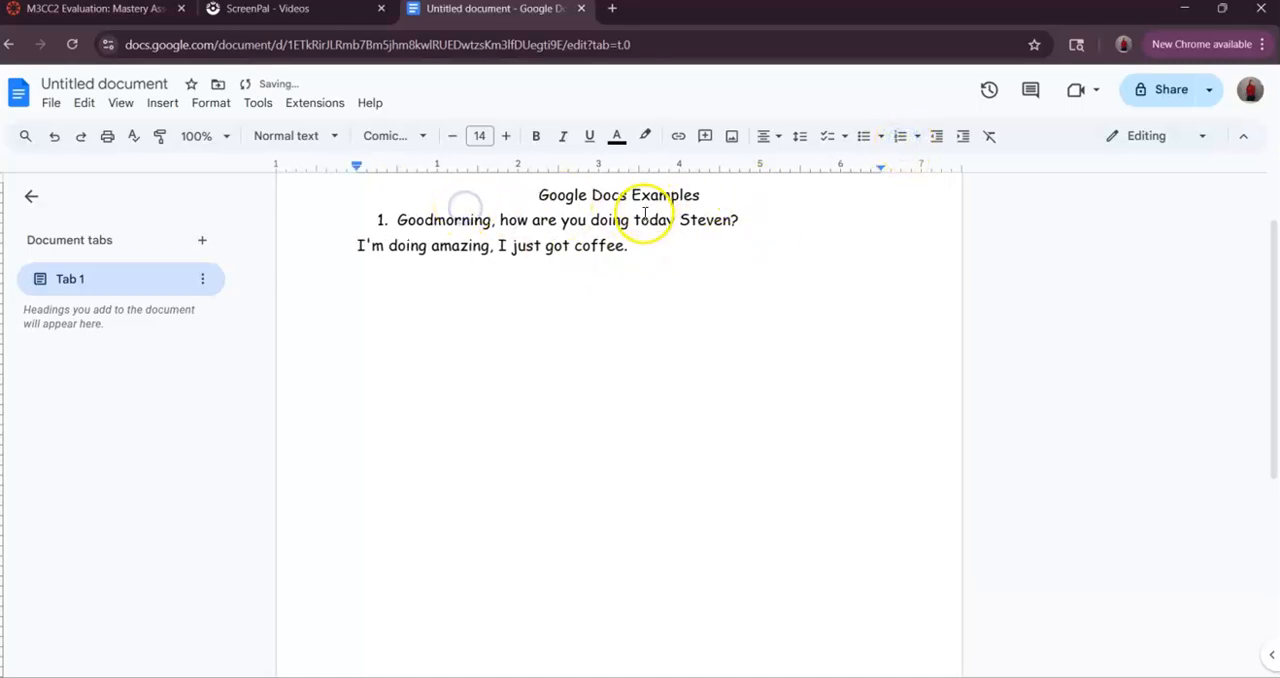
left_click(896, 138)
left_click(722, 266)
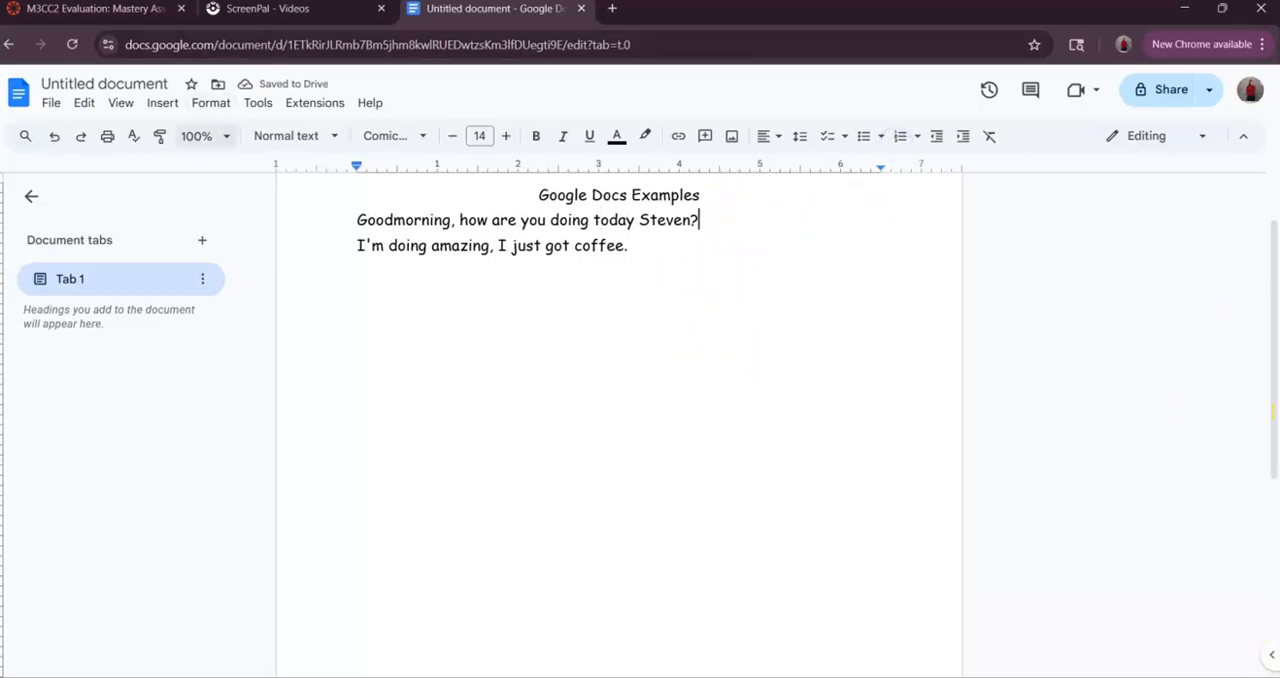
scroll(749, 494, "up", 2)
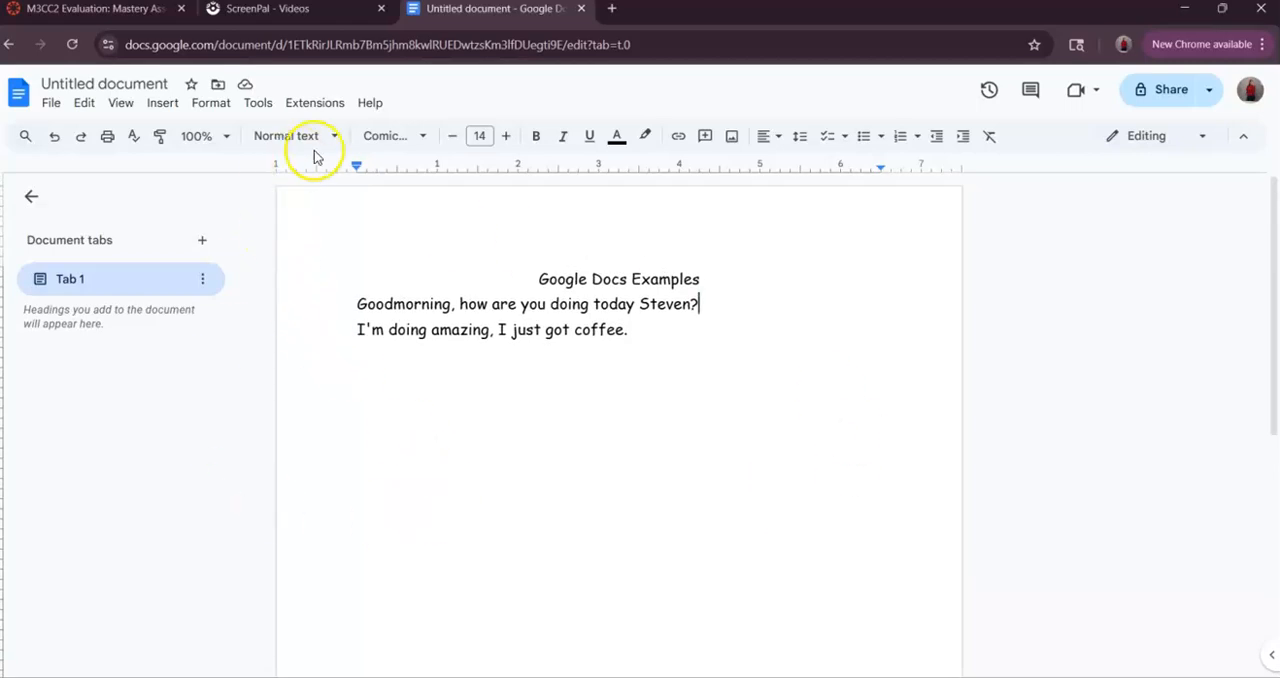